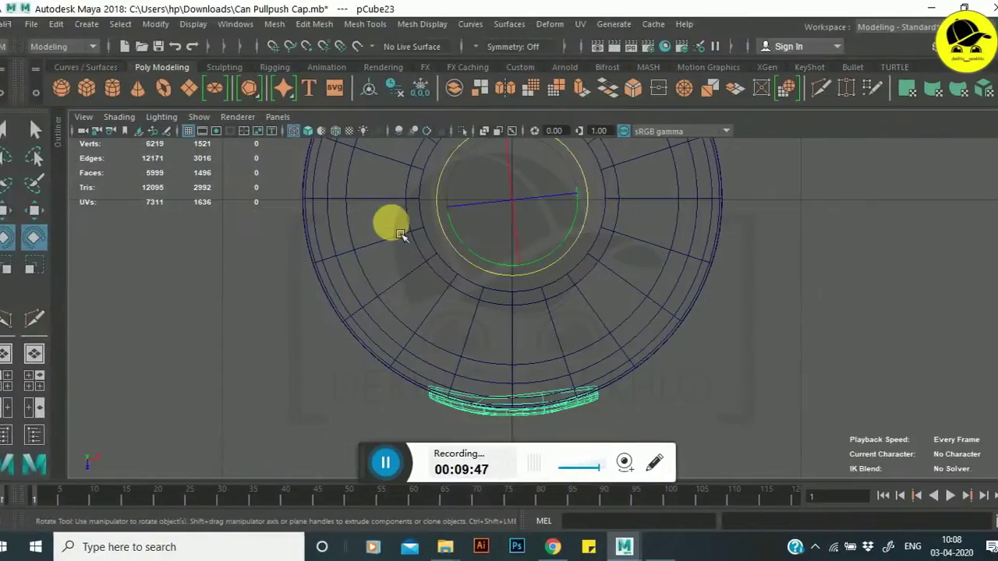
- Enter pivot-edit mode on rim piece pCube23 and drag its pivot up toward the ring's centre
{"action": "scroll", "coordinate": [515, 339], "scroll_direction": "up", "scroll_amount": 5}
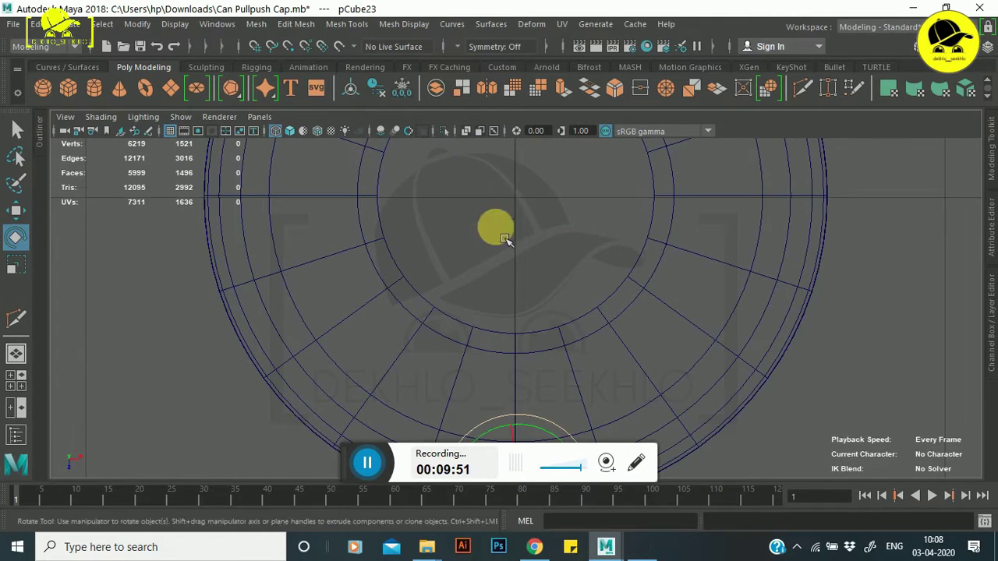
{"action": "scroll", "coordinate": [494, 225], "scroll_direction": "down", "scroll_amount": 3}
{"action": "scroll", "coordinate": [517, 283], "scroll_direction": "down", "scroll_amount": 1}
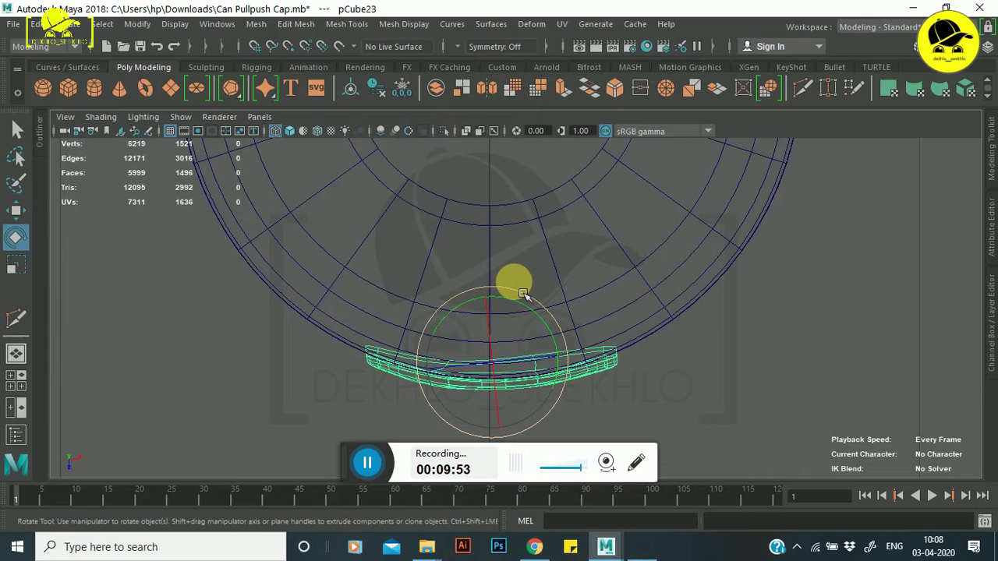
{"action": "key", "text": "d"}
{"action": "left_click_drag", "start_coordinate": [507, 433], "coordinate": [499, 279]}
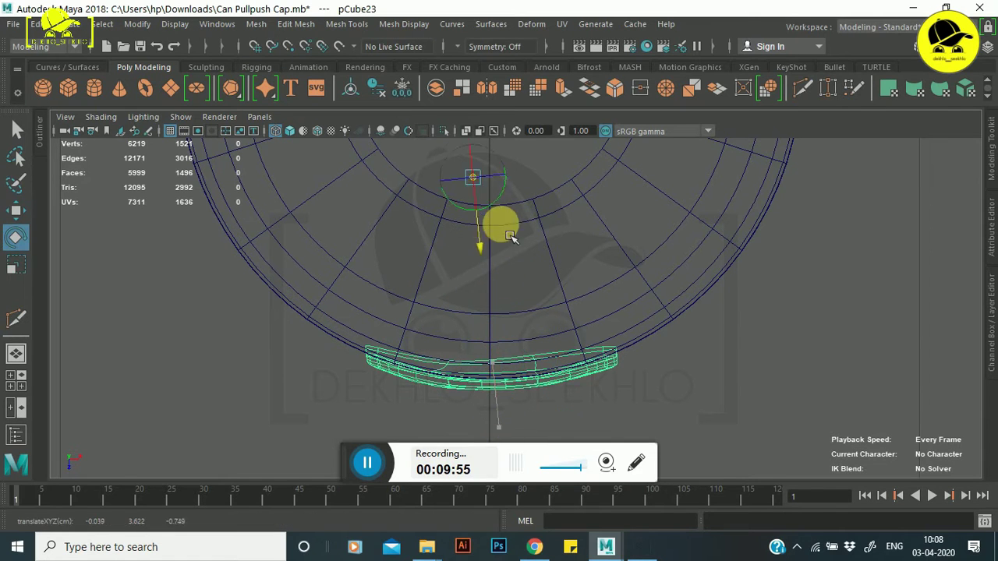
{"action": "middle_click_drag", "start_coordinate": [517, 260], "coordinate": [505, 280], "text": "alt"}
{"action": "left_click_drag", "start_coordinate": [515, 296], "coordinate": [535, 221]}
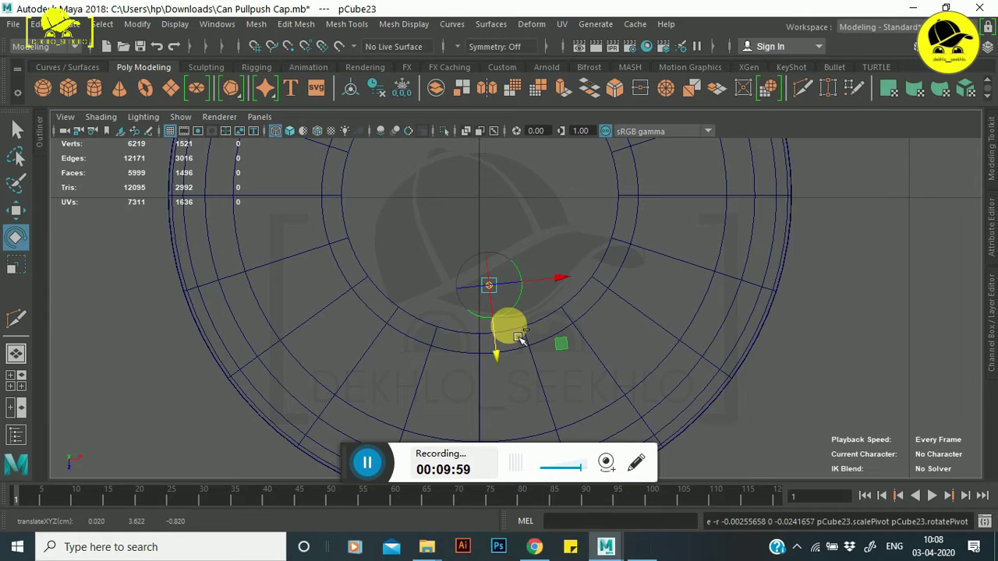
{"action": "mouse_move", "coordinate": [529, 242]}
{"action": "left_mouse_down", "text": "alt"}
{"action": "mouse_move", "coordinate": [497, 163]}
{"action": "mouse_move", "coordinate": [512, 285]}
{"action": "left_mouse_up", "text": "alt"}
{"action": "scroll", "coordinate": [495, 205], "scroll_direction": "up", "scroll_amount": 2}
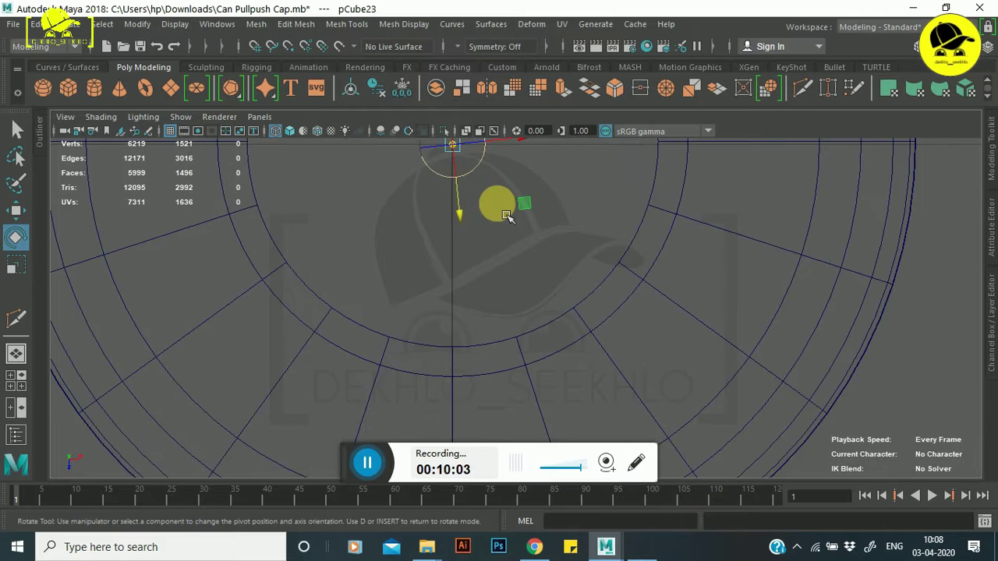
{"action": "middle_click_drag", "start_coordinate": [506, 216], "coordinate": [575, 332], "text": "alt"}
{"action": "scroll", "coordinate": [550, 241], "scroll_direction": "up", "scroll_amount": 3}
- Set pCube23's pivot on the ring centre and test-rotate it about 16.664 degrees around the cap
{"action": "mouse_move", "coordinate": [576, 238]}
{"action": "left_mouse_down"}
{"action": "mouse_move", "coordinate": [517, 312]}
{"action": "mouse_move", "coordinate": [558, 315]}
{"action": "mouse_move", "coordinate": [534, 288]}
{"action": "mouse_move", "coordinate": [565, 253]}
{"action": "left_mouse_up"}
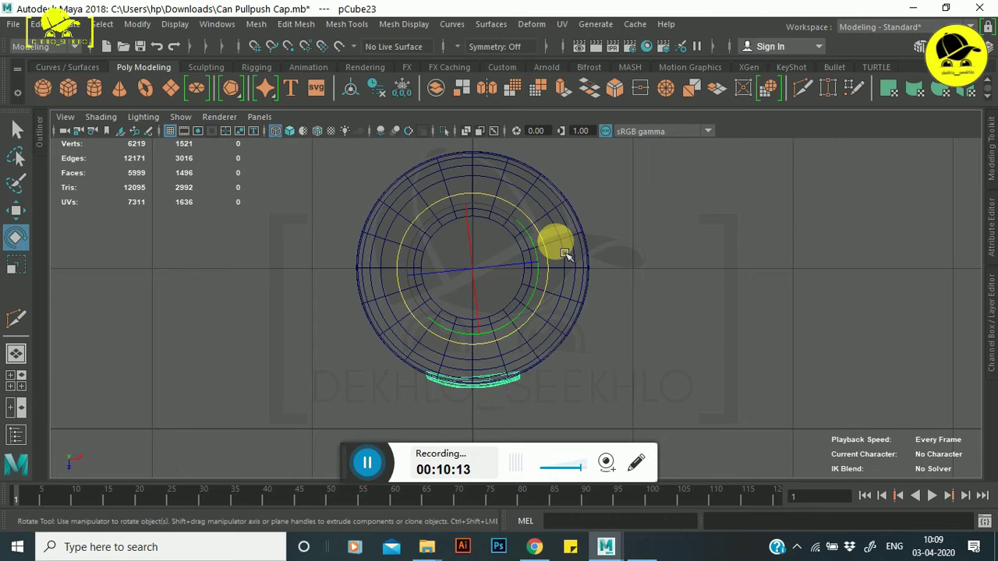
{"action": "left_click_drag", "start_coordinate": [558, 256], "coordinate": [532, 190]}
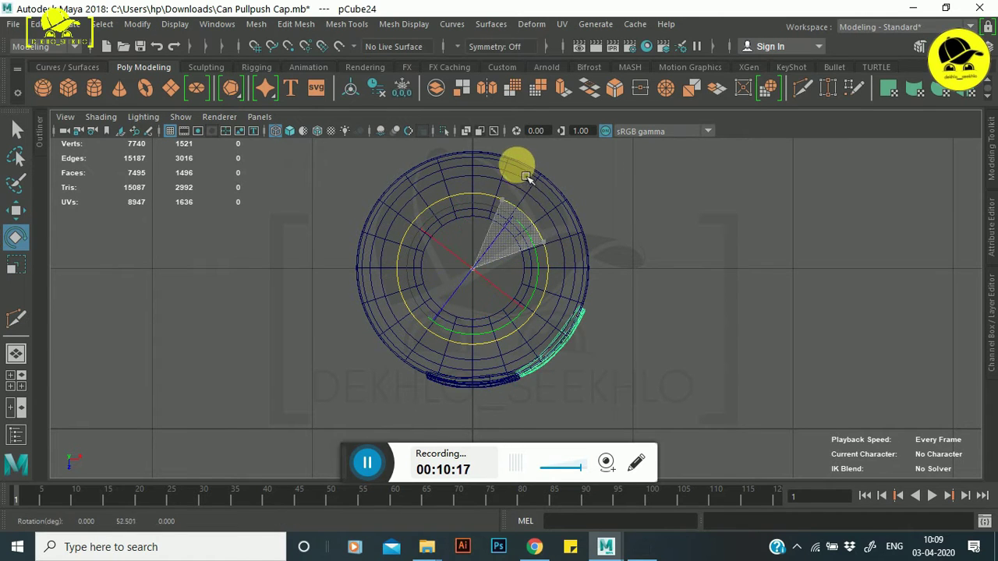
{"action": "left_click_drag", "start_coordinate": [521, 165], "coordinate": [521, 166]}
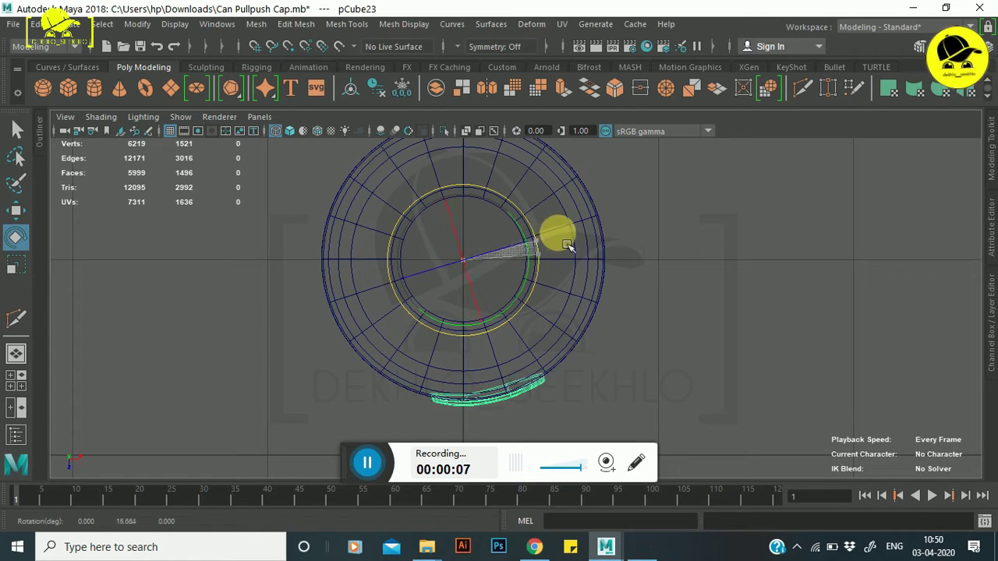
- Duplicate and rotate the rim piece repeatedly around the ring, producing copies up to pCube29
{"action": "left_click_drag", "start_coordinate": [552, 266], "coordinate": [578, 198]}
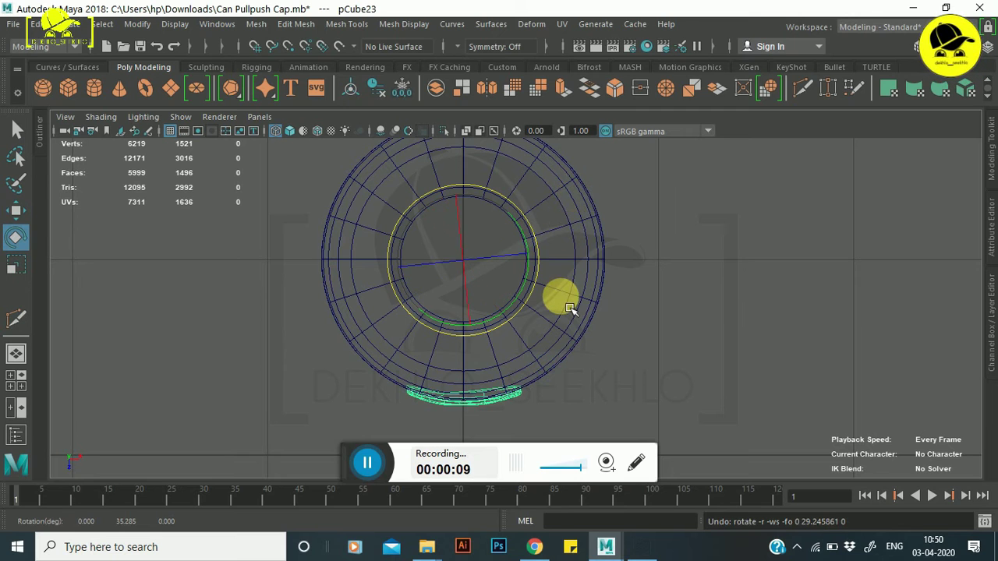
{"action": "key", "text": "ctrl+d"}
{"action": "left_click_drag", "start_coordinate": [551, 265], "coordinate": [542, 175]}
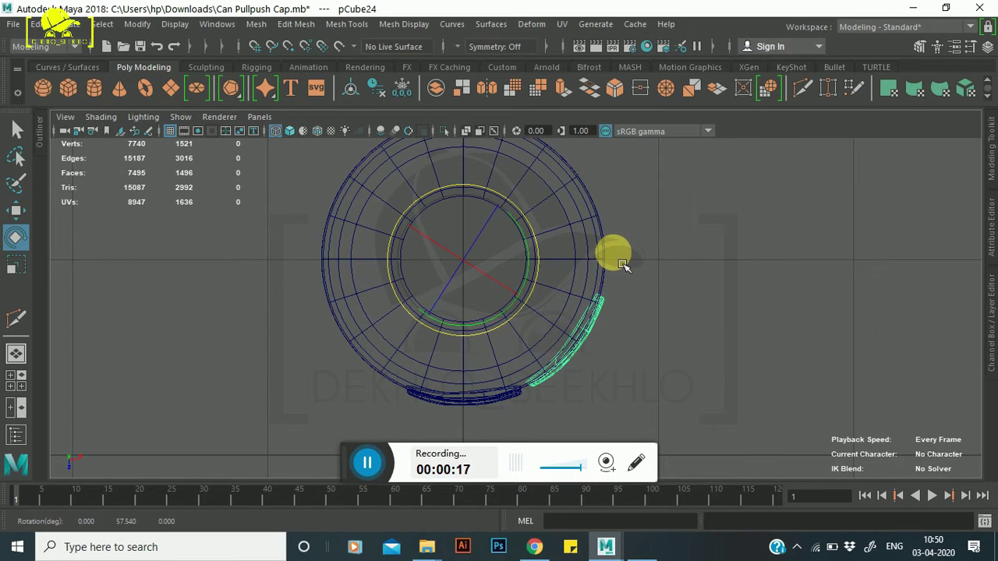
{"action": "key", "text": "shift+d"}
{"action": "key", "text": "shift+d"}
{"action": "key", "text": "shift+d"}
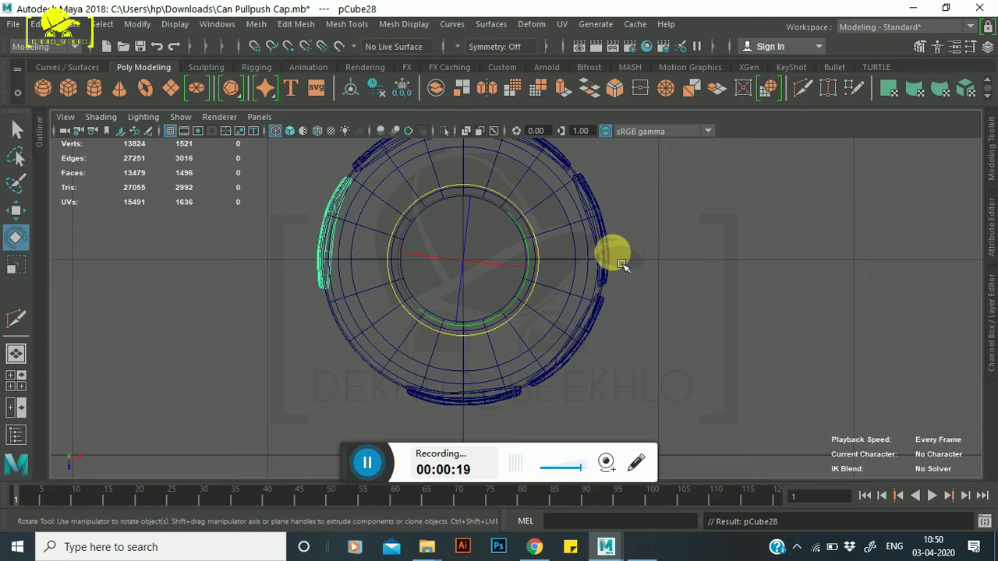
{"action": "key", "text": "shift+d"}
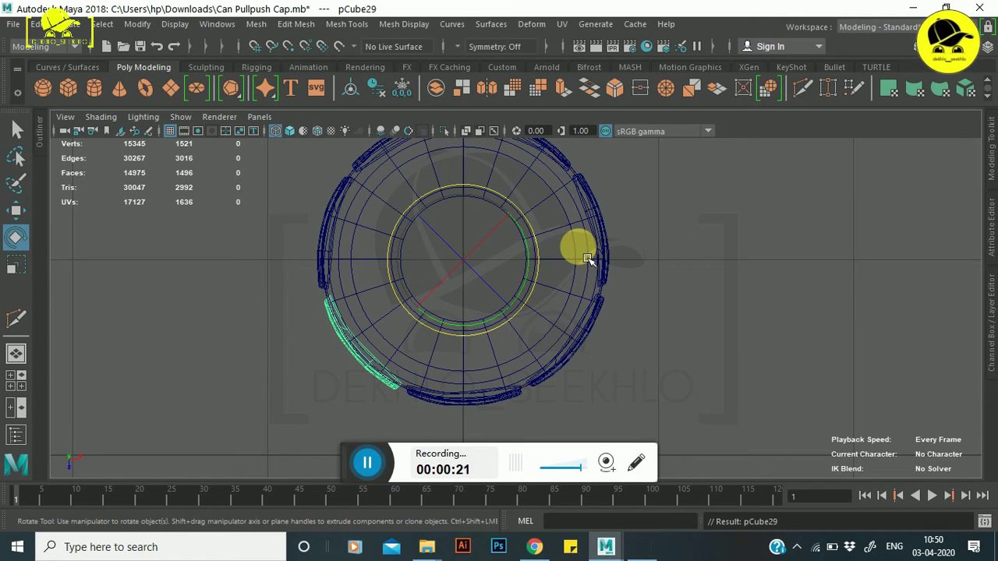
{"action": "key", "text": "space"}
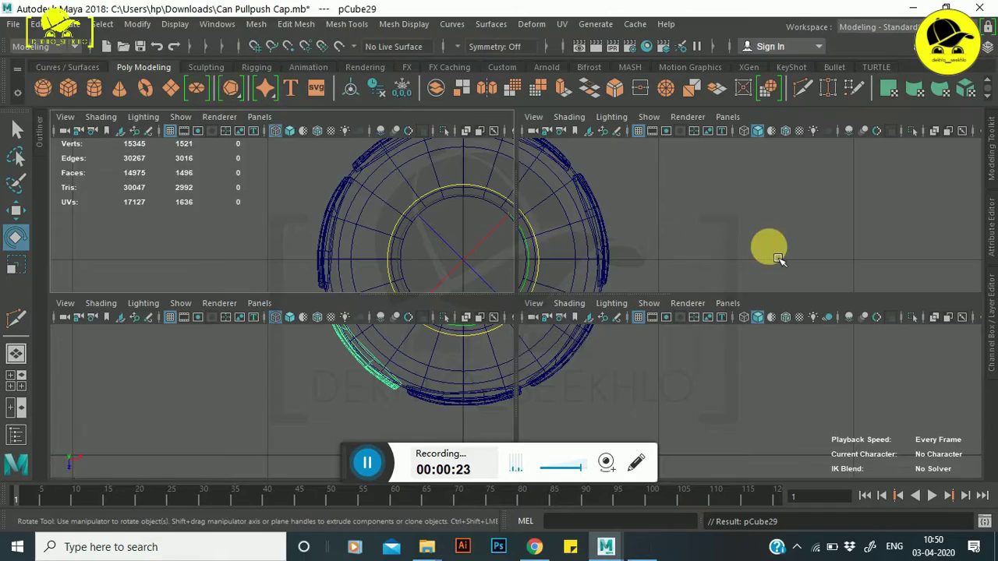
{"action": "key", "text": "space"}
{"action": "mouse_move", "coordinate": [522, 292]}
{"action": "left_mouse_down", "text": "alt"}
{"action": "mouse_move", "coordinate": [562, 260]}
{"action": "mouse_move", "coordinate": [644, 263]}
{"action": "mouse_move", "coordinate": [584, 304]}
{"action": "mouse_move", "coordinate": [395, 259]}
{"action": "mouse_move", "coordinate": [508, 249]}
{"action": "mouse_move", "coordinate": [543, 258]}
{"action": "mouse_move", "coordinate": [457, 345]}
{"action": "mouse_move", "coordinate": [579, 336]}
{"action": "mouse_move", "coordinate": [435, 312]}
{"action": "mouse_move", "coordinate": [383, 316]}
{"action": "mouse_move", "coordinate": [390, 330]}
{"action": "mouse_move", "coordinate": [543, 336]}
{"action": "mouse_move", "coordinate": [508, 301]}
{"action": "mouse_move", "coordinate": [520, 270]}
{"action": "left_mouse_up", "text": "alt"}
{"action": "right_click_drag", "start_coordinate": [520, 270], "coordinate": [520, 329], "text": "alt"}
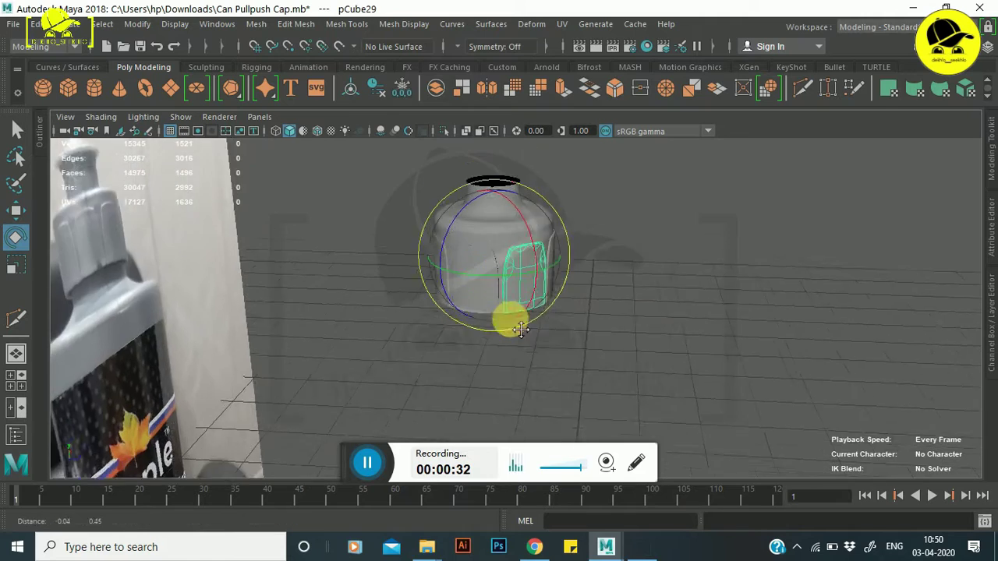
{"action": "scroll", "coordinate": [518, 326], "scroll_direction": "up", "scroll_amount": 3}
{"action": "scroll", "coordinate": [519, 320], "scroll_direction": "up", "scroll_amount": 2}
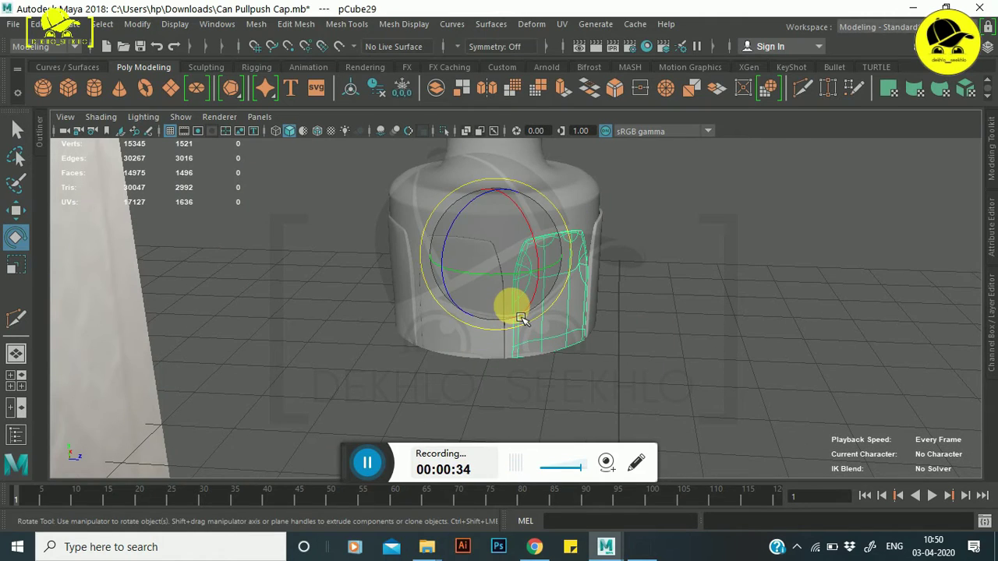
{"action": "key", "text": "space"}
{"action": "key", "text": "space"}
{"action": "scroll", "coordinate": [344, 299], "scroll_direction": "up", "scroll_amount": 1}
{"action": "scroll", "coordinate": [362, 187], "scroll_direction": "down", "scroll_amount": 2}
{"action": "scroll", "coordinate": [452, 238], "scroll_direction": "up", "scroll_amount": 1}
{"action": "scroll", "coordinate": [505, 262], "scroll_direction": "up", "scroll_amount": 1}
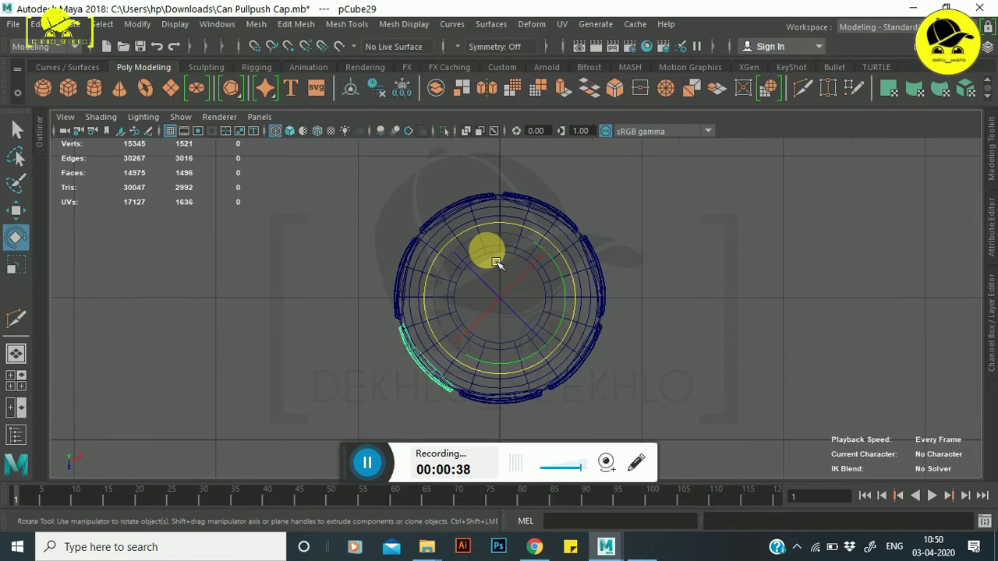
{"action": "key", "text": "w"}
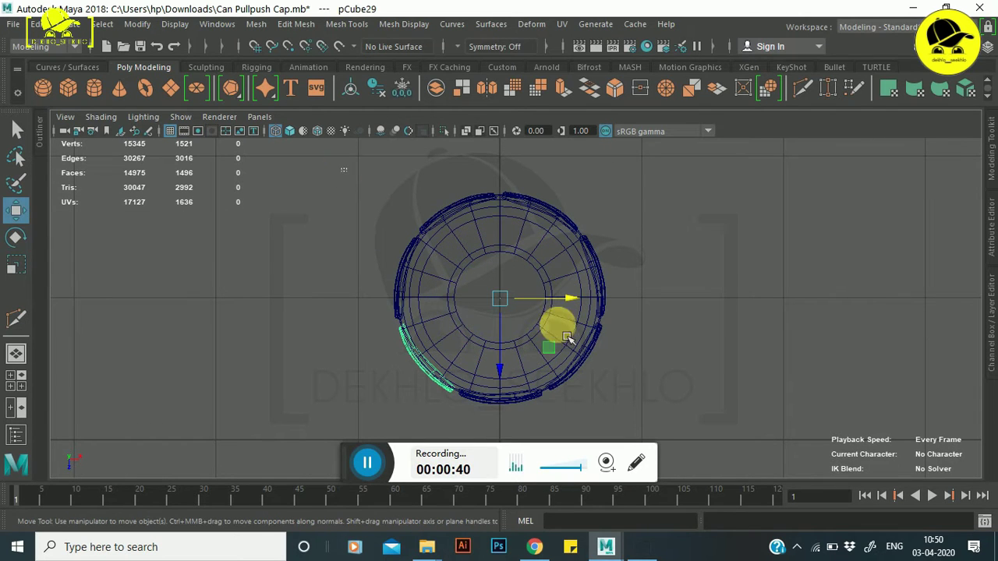
- Select all rim pieces, excluding the inner ring, and combine them into one mesh, pCube30
{"action": "left_click", "coordinate": [600, 298]}
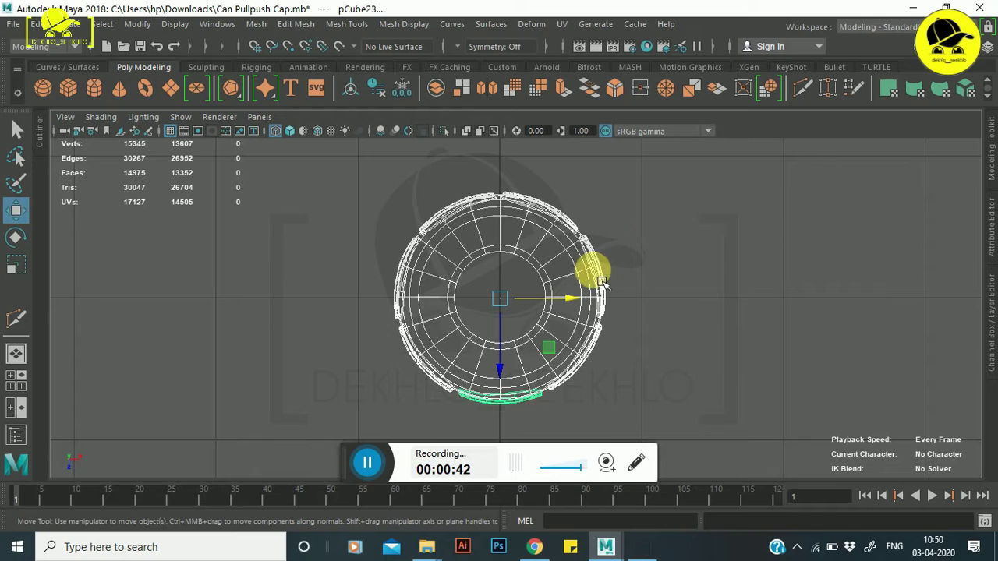
{"action": "left_click", "coordinate": [587, 282]}
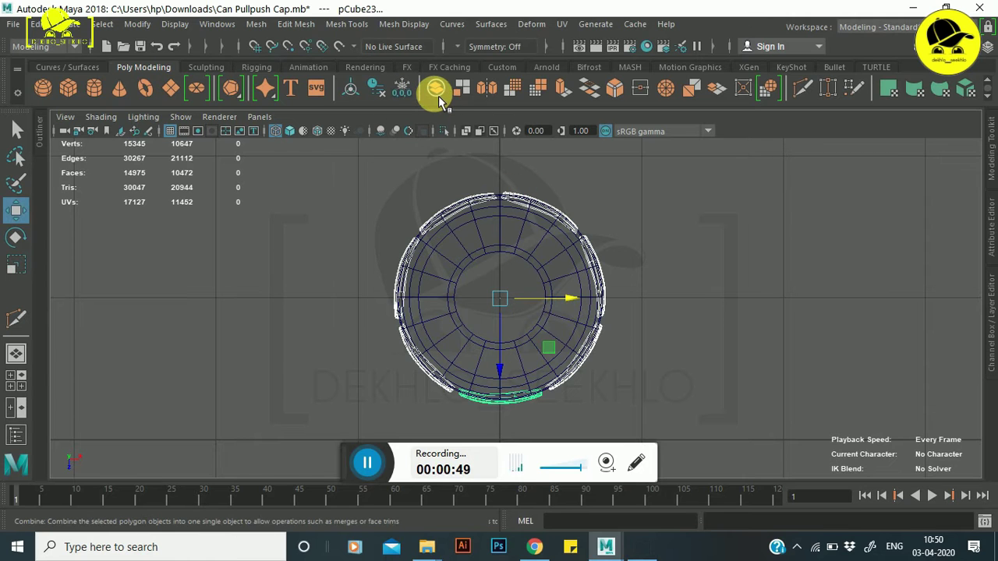
{"action": "left_click", "coordinate": [438, 96]}
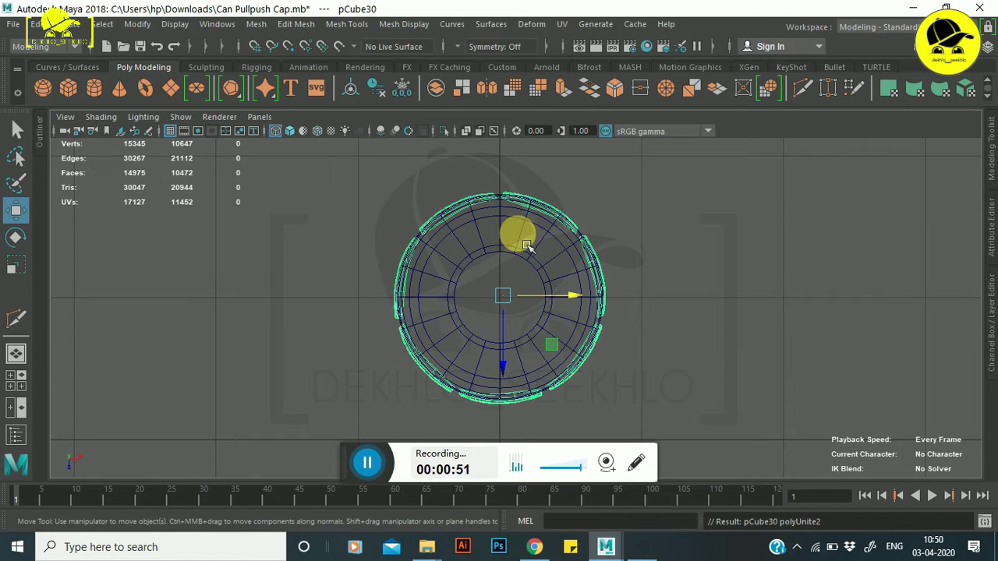
{"action": "key", "text": "space"}
{"action": "key", "text": "space"}
{"action": "mouse_move", "coordinate": [648, 245]}
{"action": "left_mouse_down", "text": "alt"}
{"action": "mouse_move", "coordinate": [557, 357]}
{"action": "mouse_move", "coordinate": [478, 282]}
{"action": "left_mouse_up", "text": "alt"}
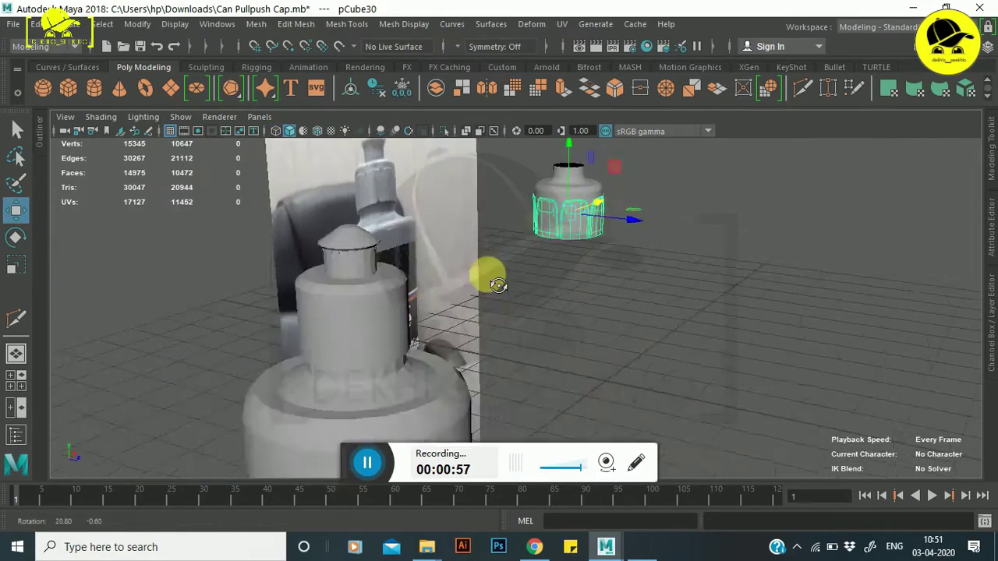
{"action": "mouse_move", "coordinate": [479, 282]}
{"action": "middle_mouse_down", "text": "alt"}
{"action": "mouse_move", "coordinate": [588, 290]}
{"action": "mouse_move", "coordinate": [709, 269]}
{"action": "mouse_move", "coordinate": [633, 283]}
{"action": "mouse_move", "coordinate": [742, 295]}
{"action": "middle_mouse_up", "text": "alt"}
- Move the old cap off to the left and seat the new cap on the bottle top near X -8.038
{"action": "left_click", "coordinate": [345, 296]}
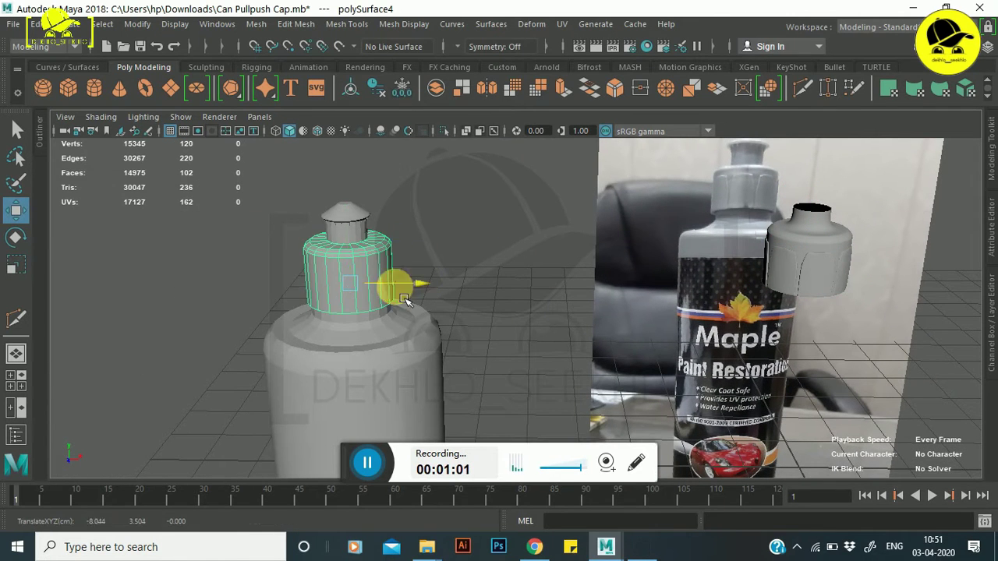
{"action": "left_click_drag", "start_coordinate": [428, 295], "coordinate": [229, 293]}
{"action": "left_click", "coordinate": [843, 263]}
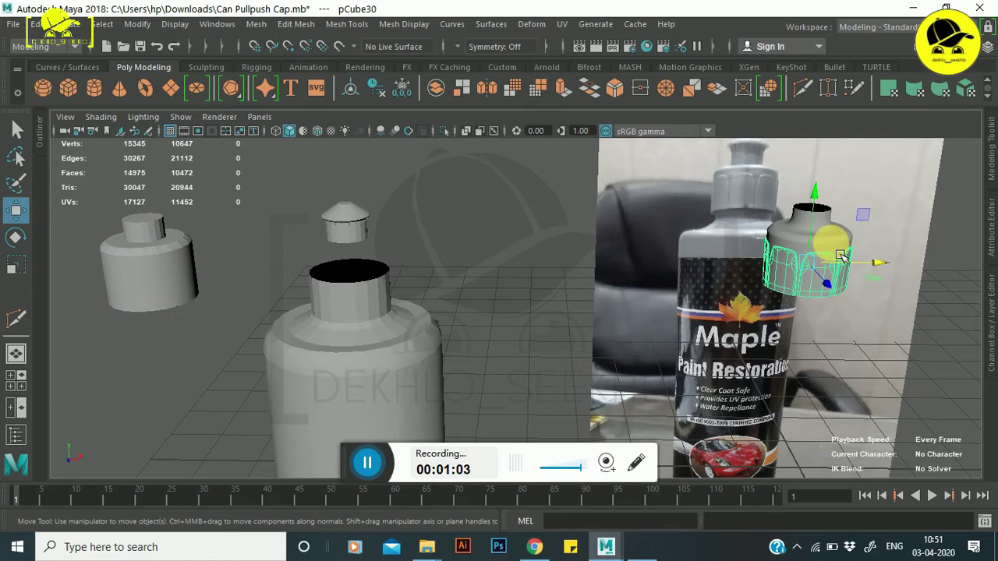
{"action": "left_click", "coordinate": [889, 262]}
{"action": "left_click_drag", "start_coordinate": [892, 279], "coordinate": [446, 330]}
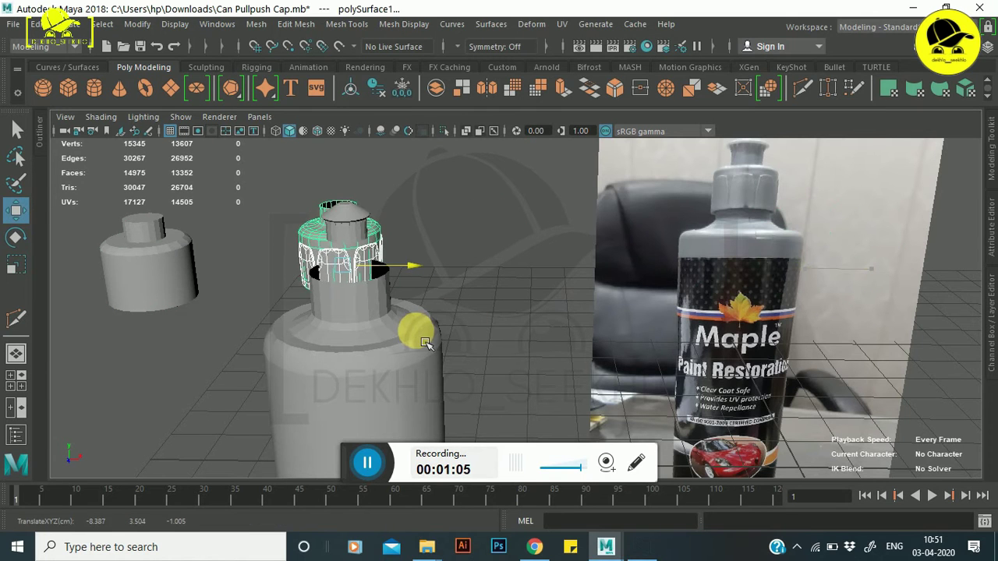
{"action": "key", "text": "space"}
{"action": "mouse_move", "coordinate": [486, 387]}
{"action": "left_mouse_down", "text": "alt"}
{"action": "mouse_move", "coordinate": [702, 234]}
{"action": "mouse_move", "coordinate": [523, 286]}
{"action": "mouse_move", "coordinate": [483, 322]}
{"action": "left_mouse_up", "text": "alt"}
{"action": "middle_click_drag", "start_coordinate": [483, 321], "coordinate": [534, 318]}
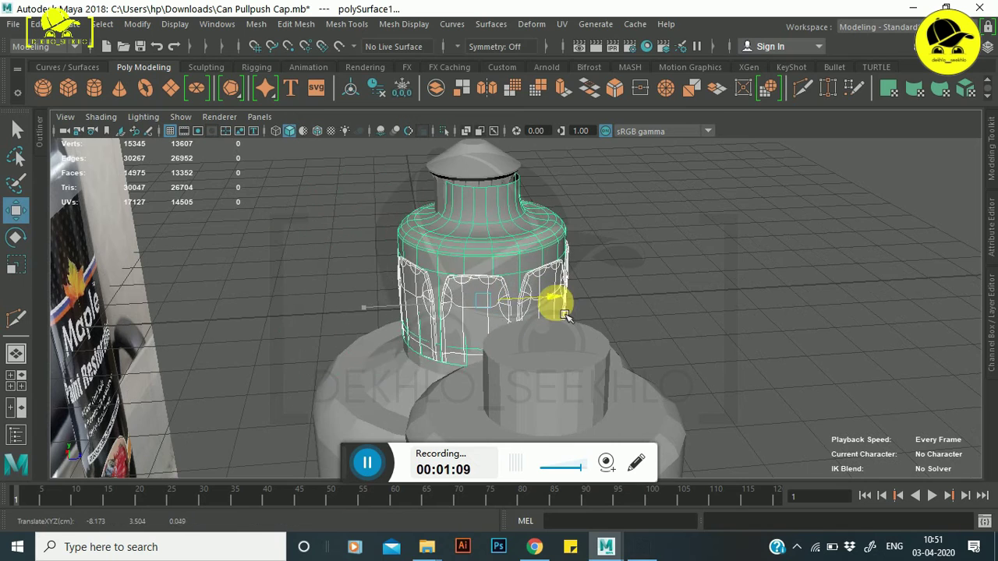
{"action": "mouse_move", "coordinate": [575, 273]}
{"action": "left_mouse_down", "text": "alt"}
{"action": "mouse_move", "coordinate": [340, 289]}
{"action": "mouse_move", "coordinate": [419, 296]}
{"action": "mouse_move", "coordinate": [494, 267]}
{"action": "mouse_move", "coordinate": [456, 256]}
{"action": "mouse_move", "coordinate": [461, 245]}
{"action": "mouse_move", "coordinate": [510, 266]}
{"action": "mouse_move", "coordinate": [408, 325]}
{"action": "mouse_move", "coordinate": [584, 325]}
{"action": "mouse_move", "coordinate": [554, 325]}
{"action": "mouse_move", "coordinate": [564, 315]}
{"action": "mouse_move", "coordinate": [725, 323]}
{"action": "mouse_move", "coordinate": [790, 307]}
{"action": "mouse_move", "coordinate": [775, 341]}
{"action": "mouse_move", "coordinate": [511, 287]}
{"action": "left_mouse_up", "text": "alt"}
{"action": "key", "text": "space"}
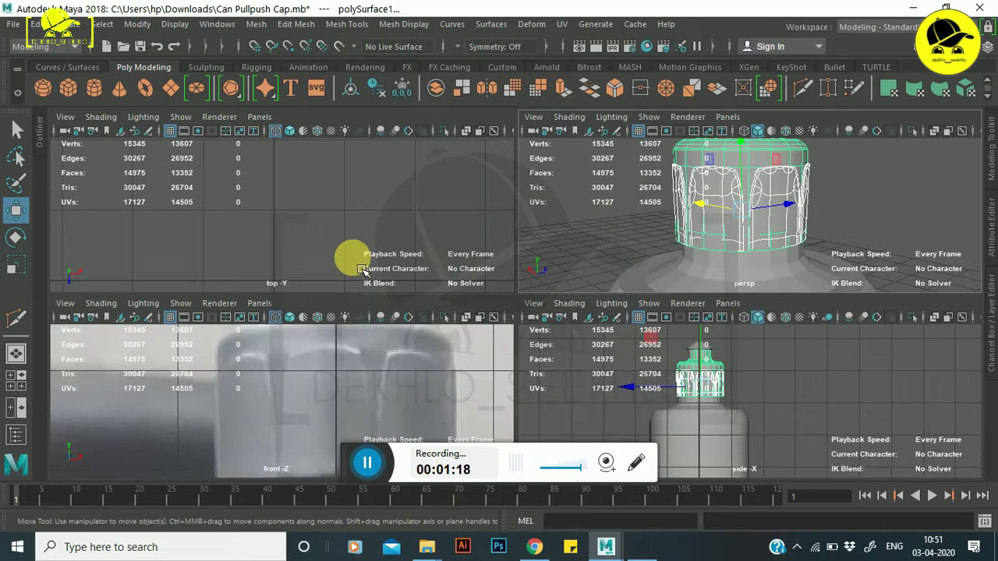
- Frame the cap in the maximized top view and nudge its pieces to centre them over the bottle
{"action": "key", "text": "space"}
{"action": "scroll", "coordinate": [464, 330], "scroll_direction": "down", "scroll_amount": 3}
{"action": "scroll", "coordinate": [207, 350], "scroll_direction": "up", "scroll_amount": 2}
{"action": "scroll", "coordinate": [240, 304], "scroll_direction": "up", "scroll_amount": 2}
{"action": "right_click_drag", "start_coordinate": [240, 305], "coordinate": [707, 358], "text": "alt"}
{"action": "key", "text": "f"}
{"action": "scroll", "coordinate": [601, 318], "scroll_direction": "up", "scroll_amount": 2}
{"action": "scroll", "coordinate": [556, 328], "scroll_direction": "up", "scroll_amount": 2}
{"action": "scroll", "coordinate": [519, 223], "scroll_direction": "up", "scroll_amount": 1}
{"action": "scroll", "coordinate": [515, 277], "scroll_direction": "up", "scroll_amount": 2}
{"action": "scroll", "coordinate": [508, 286], "scroll_direction": "up", "scroll_amount": 2}
{"action": "scroll", "coordinate": [523, 330], "scroll_direction": "up", "scroll_amount": 1}
{"action": "scroll", "coordinate": [508, 330], "scroll_direction": "up", "scroll_amount": 1}
{"action": "mouse_move", "coordinate": [516, 310]}
{"action": "middle_mouse_down", "text": "alt"}
{"action": "mouse_move", "coordinate": [541, 341]}
{"action": "mouse_move", "coordinate": [483, 382]}
{"action": "middle_mouse_up", "text": "alt"}
{"action": "middle_click_drag", "start_coordinate": [478, 340], "coordinate": [479, 217], "text": "alt"}
{"action": "middle_click_drag", "start_coordinate": [485, 314], "coordinate": [480, 323]}
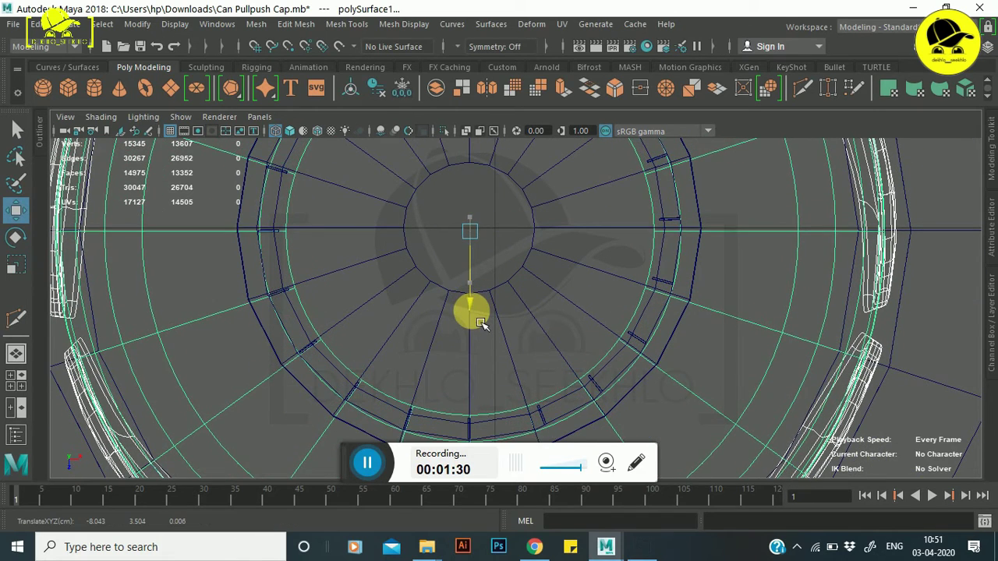
{"action": "middle_click_drag", "start_coordinate": [545, 256], "coordinate": [534, 245]}
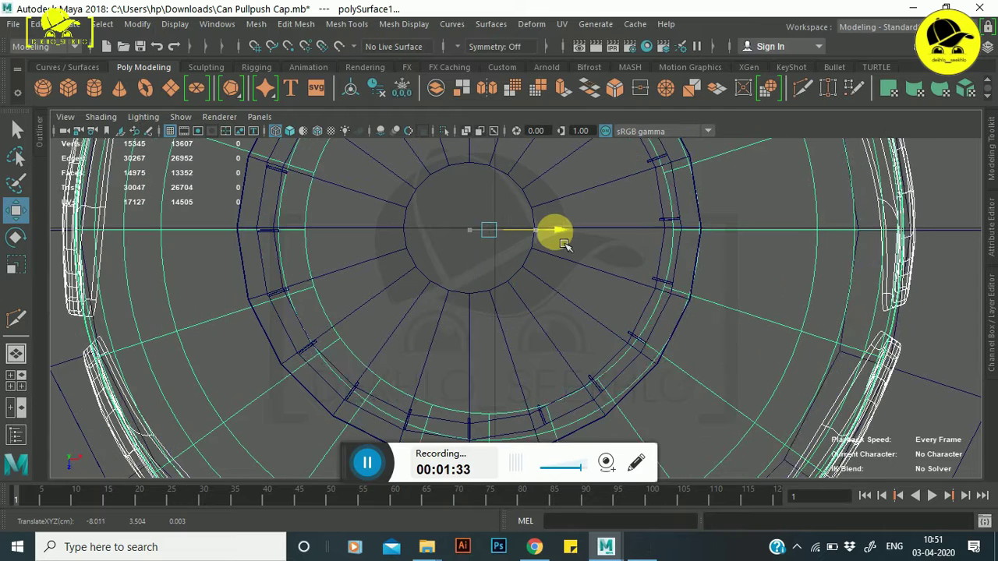
- Marquee-select all cap parts and move them along X to about X 0.062, Y 4.763
{"action": "scroll", "coordinate": [535, 245], "scroll_direction": "down", "scroll_amount": 10}
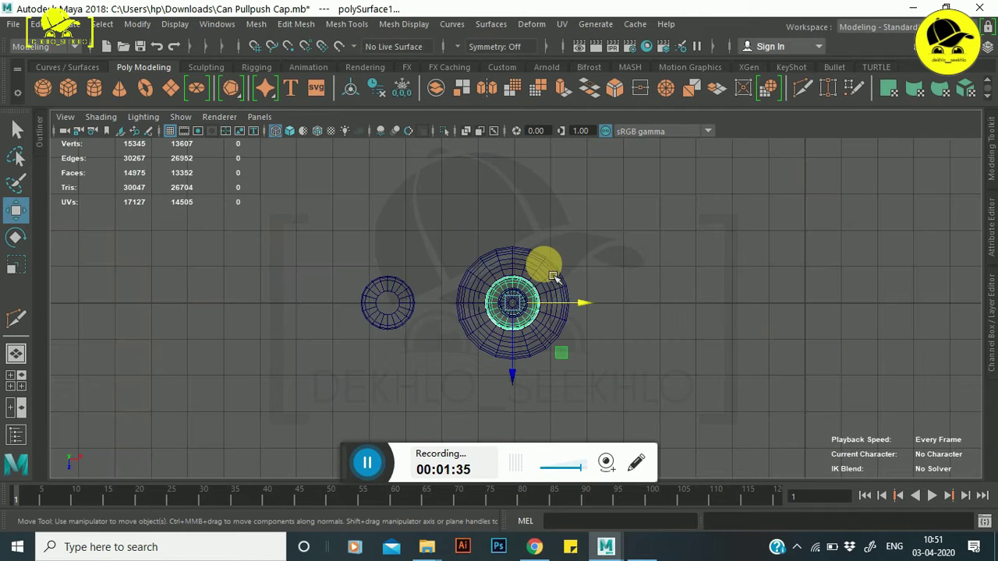
{"action": "left_click_drag", "start_coordinate": [451, 396], "coordinate": [452, 398]}
{"action": "left_click_drag", "start_coordinate": [591, 304], "coordinate": [893, 306]}
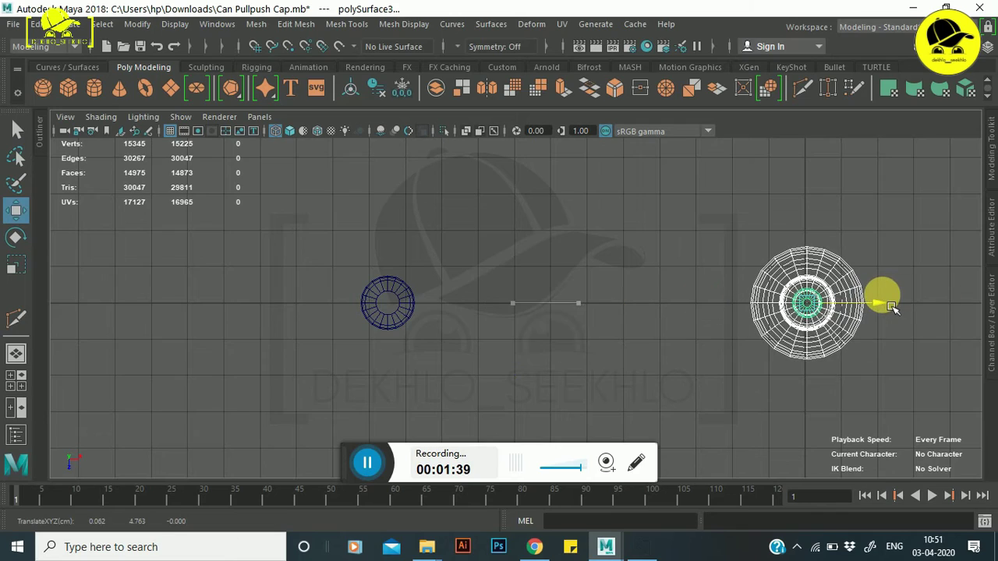
- Nudge the cap along X and Y in top view to centre it at about X 0.002, Z -0.001
{"action": "key", "text": "f"}
{"action": "scroll", "coordinate": [419, 328], "scroll_direction": "up", "scroll_amount": 2}
{"action": "scroll", "coordinate": [517, 291], "scroll_direction": "up", "scroll_amount": 2}
{"action": "mouse_move", "coordinate": [543, 323]}
{"action": "middle_mouse_down", "text": "alt"}
{"action": "mouse_move", "coordinate": [419, 272]}
{"action": "mouse_move", "coordinate": [573, 310]}
{"action": "middle_mouse_up", "text": "alt"}
{"action": "scroll", "coordinate": [419, 272], "scroll_direction": "up", "scroll_amount": 2}
{"action": "scroll", "coordinate": [398, 296], "scroll_direction": "up", "scroll_amount": 2}
{"action": "scroll", "coordinate": [546, 281], "scroll_direction": "up", "scroll_amount": 2}
{"action": "middle_click_drag", "start_coordinate": [517, 256], "coordinate": [564, 304], "text": "alt"}
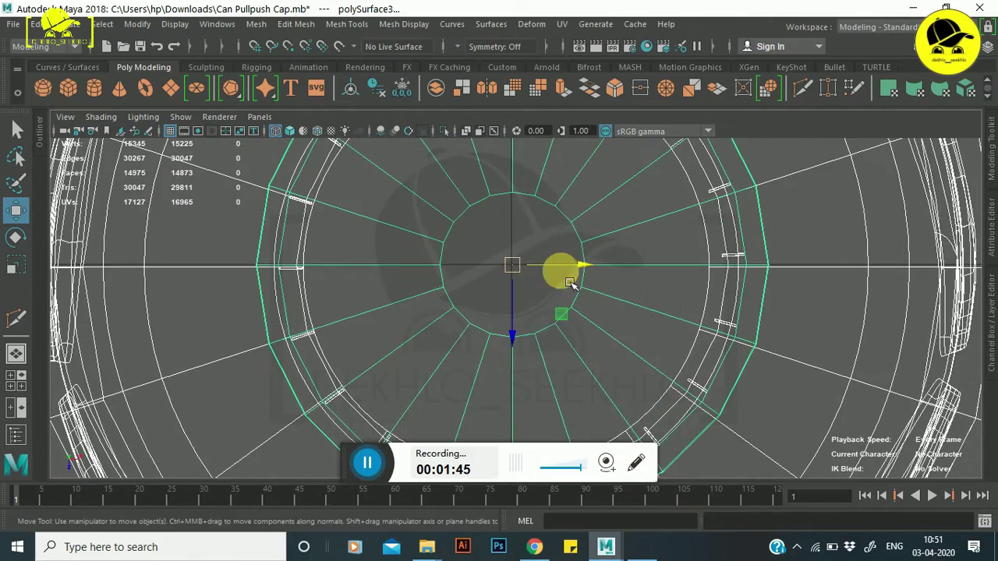
{"action": "left_click_drag", "start_coordinate": [581, 273], "coordinate": [579, 274]}
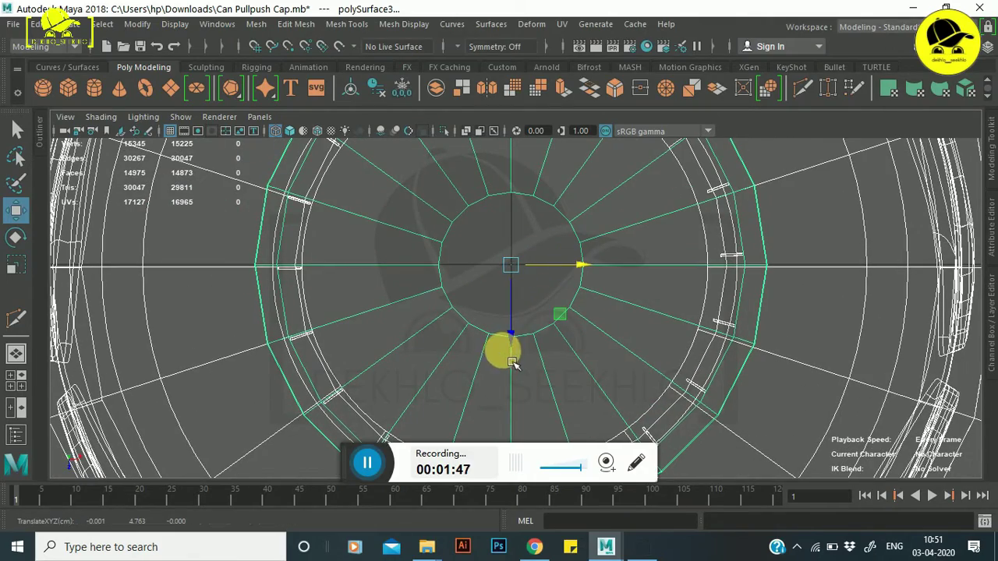
{"action": "left_click", "coordinate": [467, 226]}
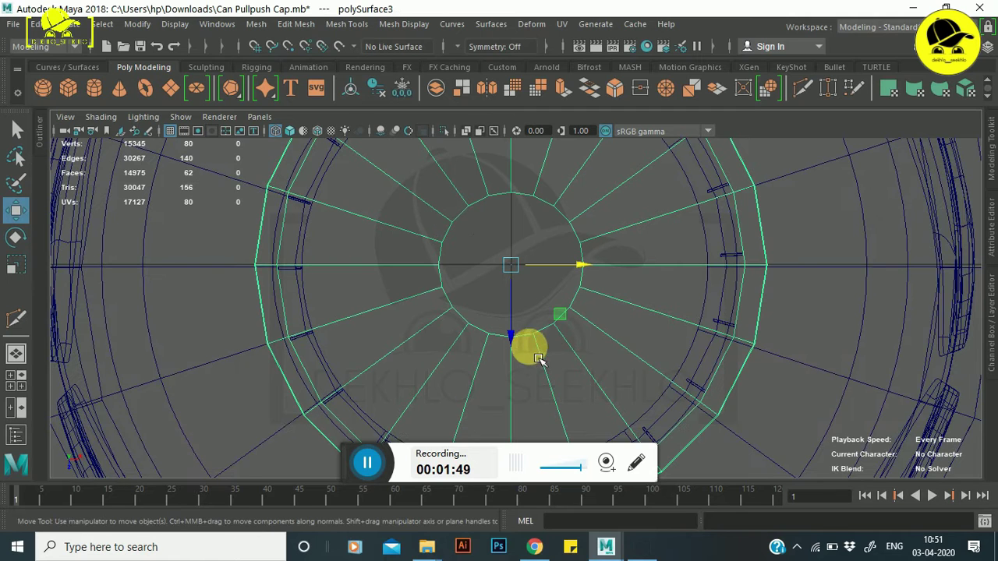
{"action": "left_click_drag", "start_coordinate": [526, 353], "coordinate": [525, 352]}
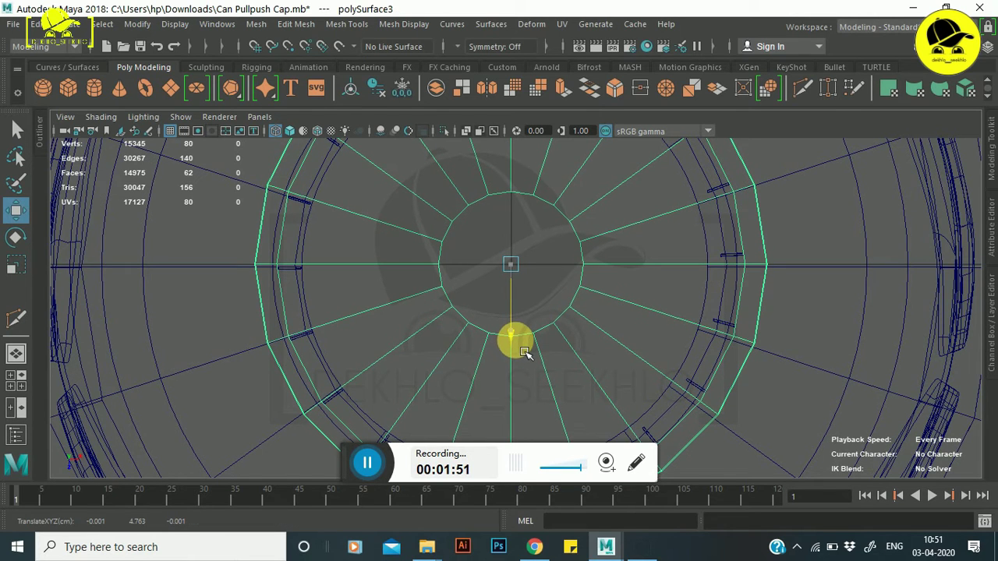
{"action": "left_click_drag", "start_coordinate": [583, 269], "coordinate": [595, 274]}
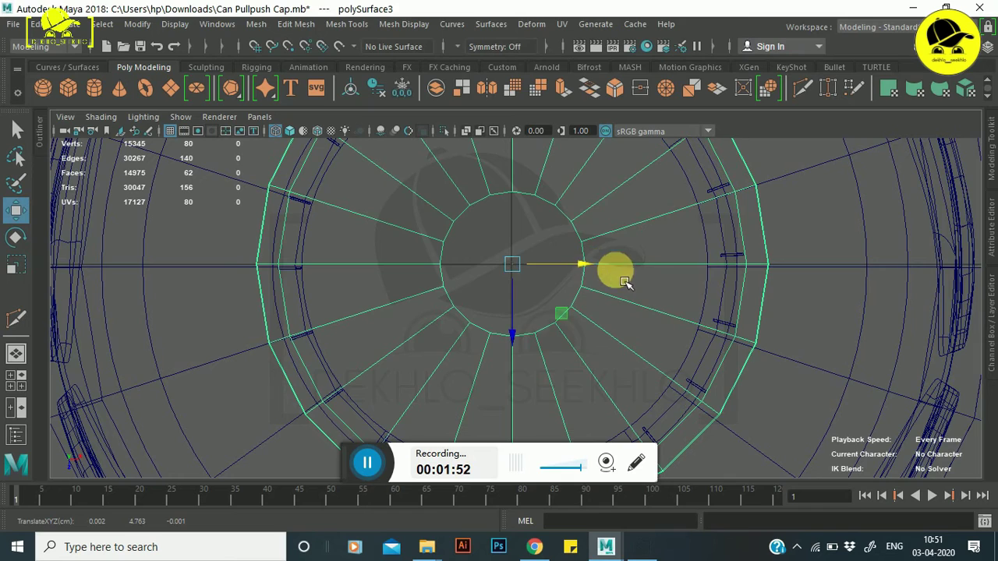
- Maximize the perspective view and orbit in to see the cap above the bottle beside the photo
{"action": "key", "text": "space"}
{"action": "key", "text": "space"}
{"action": "mouse_move", "coordinate": [563, 236]}
{"action": "left_mouse_down", "text": "alt"}
{"action": "mouse_move", "coordinate": [492, 258]}
{"action": "mouse_move", "coordinate": [423, 335]}
{"action": "mouse_move", "coordinate": [703, 327]}
{"action": "left_mouse_up", "text": "alt"}
{"action": "mouse_move", "coordinate": [703, 327]}
{"action": "middle_mouse_down", "text": "alt"}
{"action": "mouse_move", "coordinate": [668, 296]}
{"action": "mouse_move", "coordinate": [508, 216]}
{"action": "middle_mouse_up", "text": "alt"}
{"action": "scroll", "coordinate": [530, 245], "scroll_direction": "up", "scroll_amount": 3}
{"action": "scroll", "coordinate": [515, 279], "scroll_direction": "up", "scroll_amount": 2}
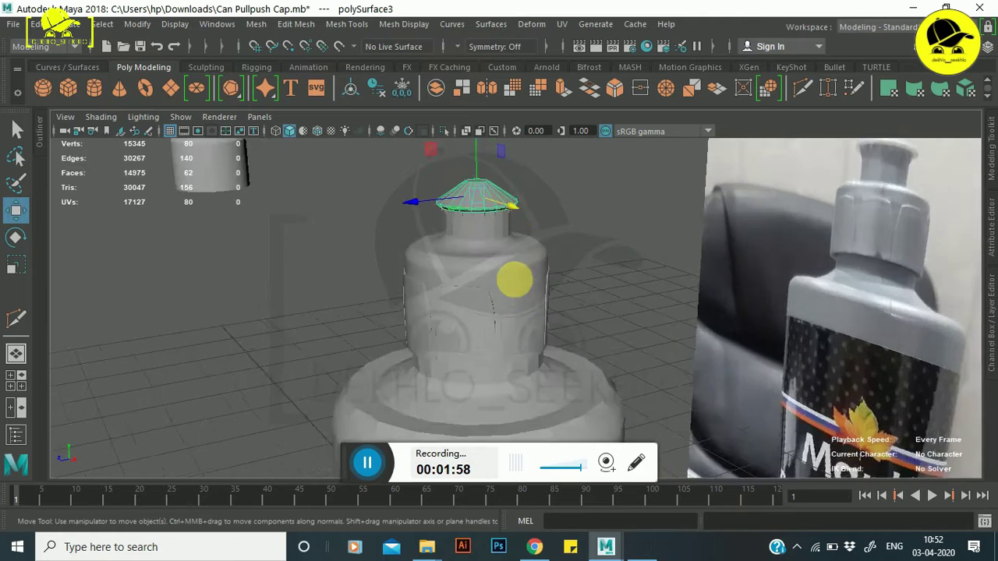
- Move the ribbed collar polySurface1 along Y to about 3.350 on the bottle neck
{"action": "scroll", "coordinate": [514, 280], "scroll_direction": "up", "scroll_amount": 5}
{"action": "scroll", "coordinate": [524, 269], "scroll_direction": "down", "scroll_amount": 2}
{"action": "scroll", "coordinate": [508, 285], "scroll_direction": "down", "scroll_amount": 3}
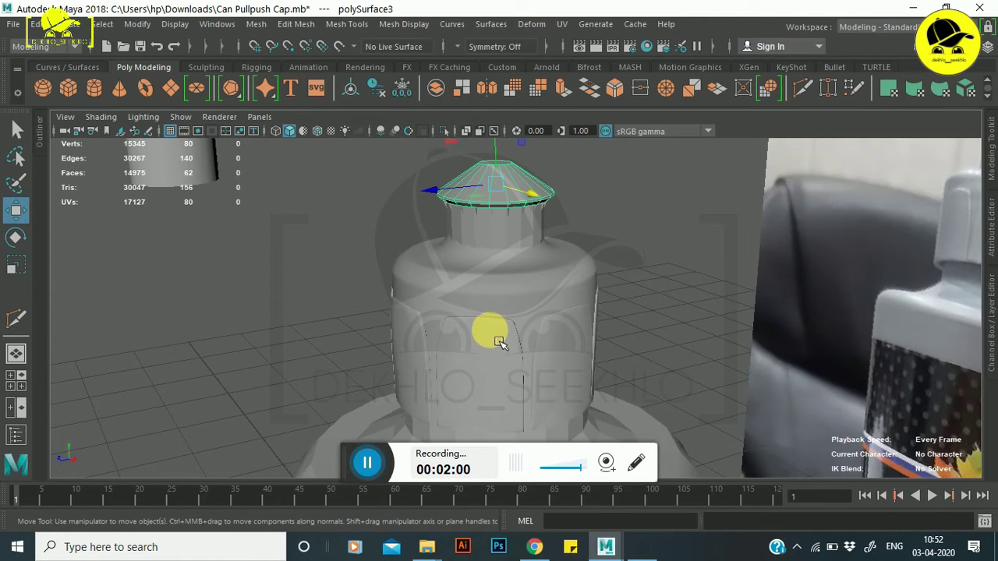
{"action": "left_click", "coordinate": [374, 297]}
{"action": "scroll", "coordinate": [541, 245], "scroll_direction": "up", "scroll_amount": 2}
{"action": "scroll", "coordinate": [647, 257], "scroll_direction": "up", "scroll_amount": 2}
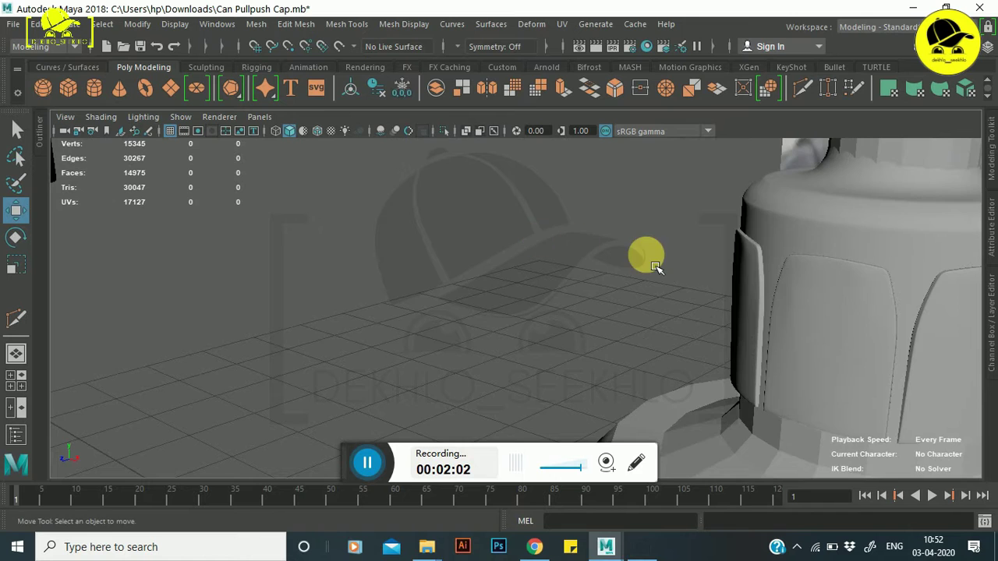
{"action": "scroll", "coordinate": [547, 257], "scroll_direction": "down", "scroll_amount": 2}
{"action": "middle_click_drag", "start_coordinate": [547, 257], "coordinate": [549, 308], "text": "alt"}
{"action": "left_click", "coordinate": [479, 196], "text": "shift"}
{"action": "mouse_move", "coordinate": [478, 197]}
{"action": "left_mouse_down"}
{"action": "mouse_move", "coordinate": [485, 242]}
{"action": "mouse_move", "coordinate": [485, 228]}
{"action": "left_mouse_up"}
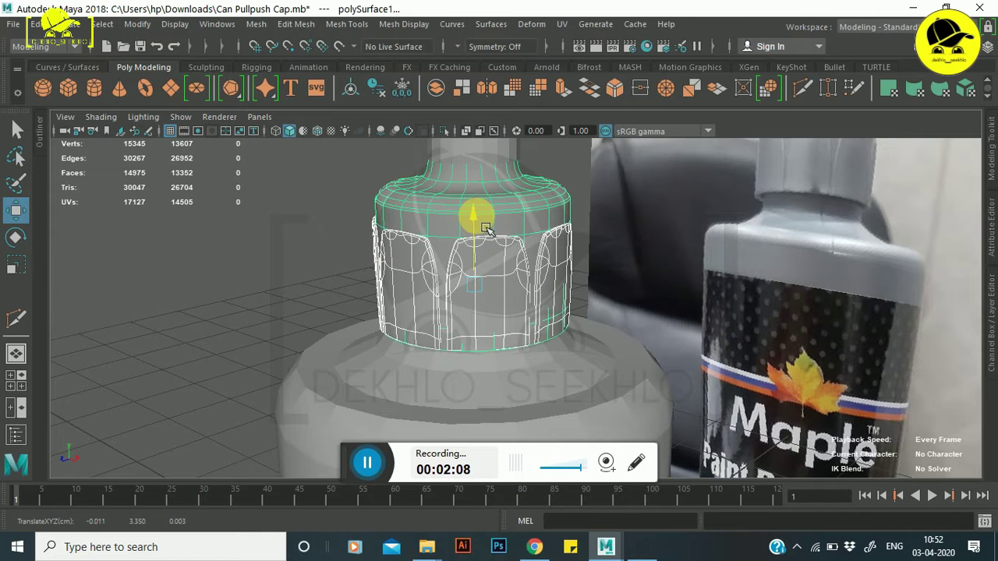
{"action": "scroll", "coordinate": [507, 250], "scroll_direction": "up", "scroll_amount": 5}
{"action": "scroll", "coordinate": [521, 260], "scroll_direction": "down", "scroll_amount": 3}
{"action": "scroll", "coordinate": [538, 312], "scroll_direction": "down", "scroll_amount": 2}
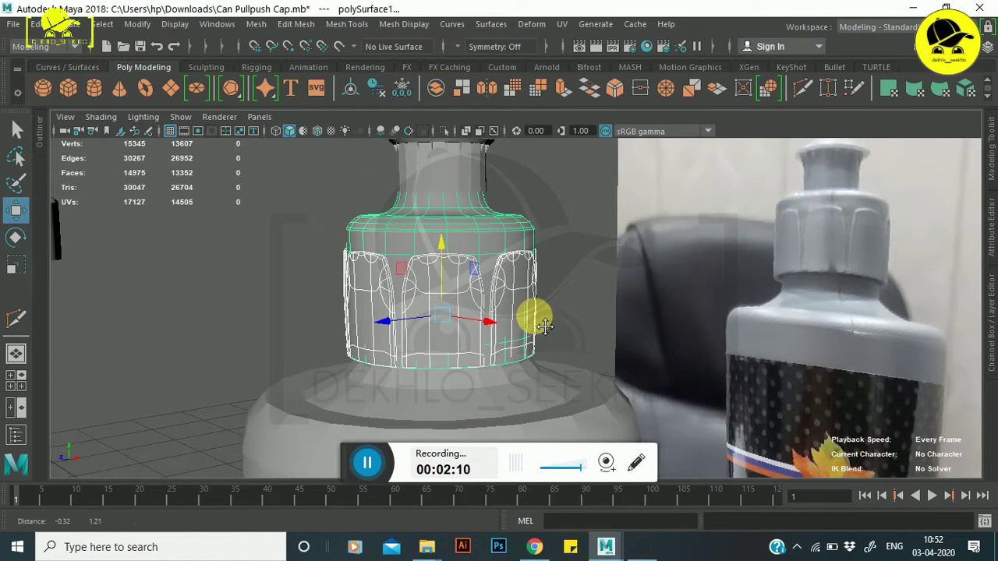
{"action": "left_click", "coordinate": [457, 163]}
{"action": "scroll", "coordinate": [490, 223], "scroll_direction": "down", "scroll_amount": 3}
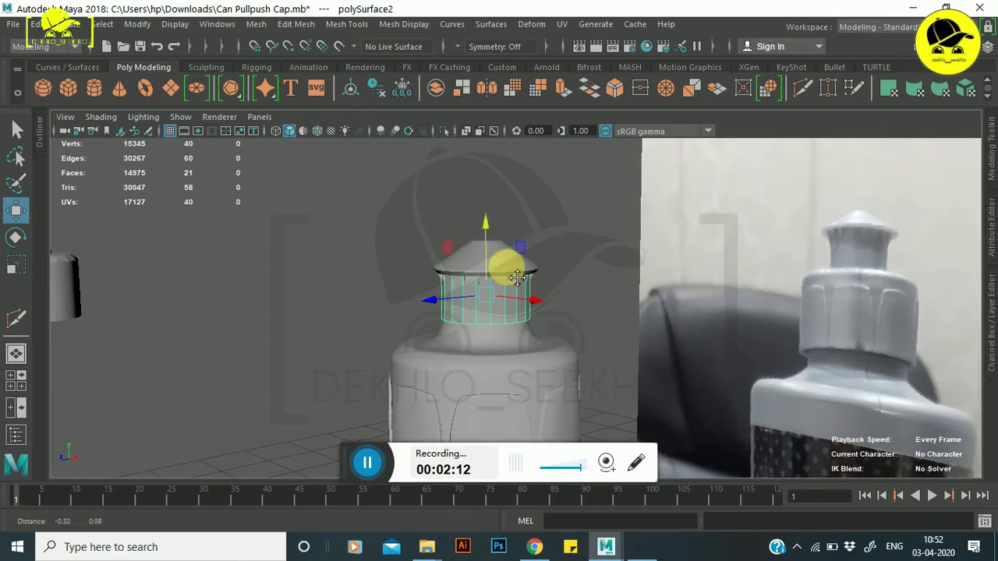
- Maximize the front view and switch it to shaded display over the reference photo
{"action": "key", "text": "space"}
{"action": "key", "text": "space"}
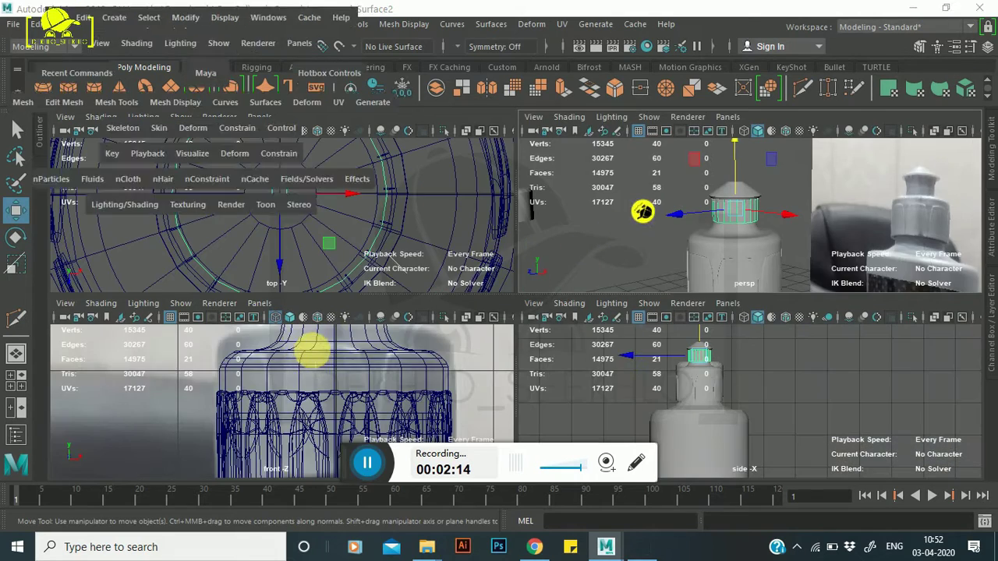
{"action": "key", "text": "f"}
{"action": "scroll", "coordinate": [511, 284], "scroll_direction": "up", "scroll_amount": 2}
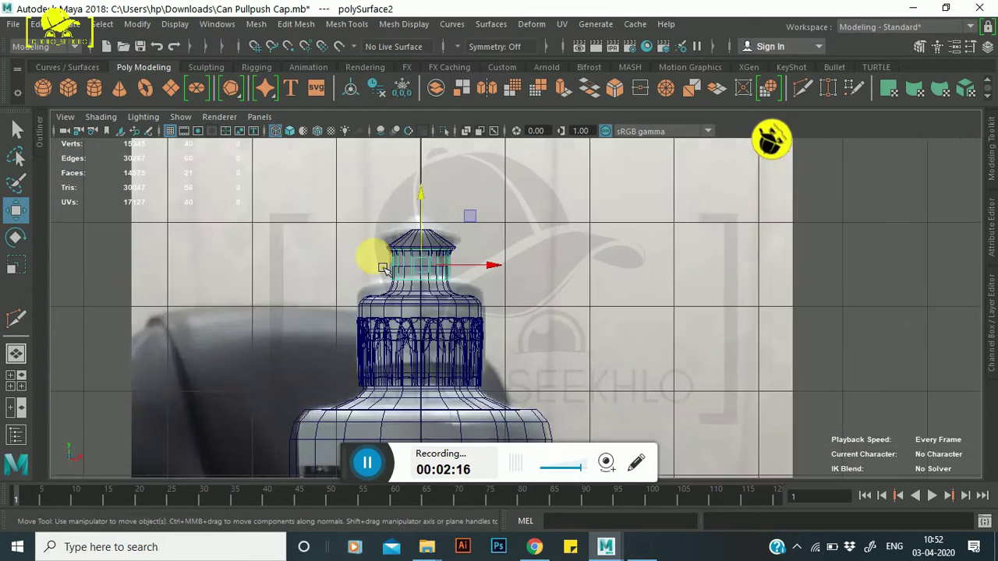
{"action": "scroll", "coordinate": [383, 268], "scroll_direction": "up", "scroll_amount": 3}
{"action": "key", "text": "5"}
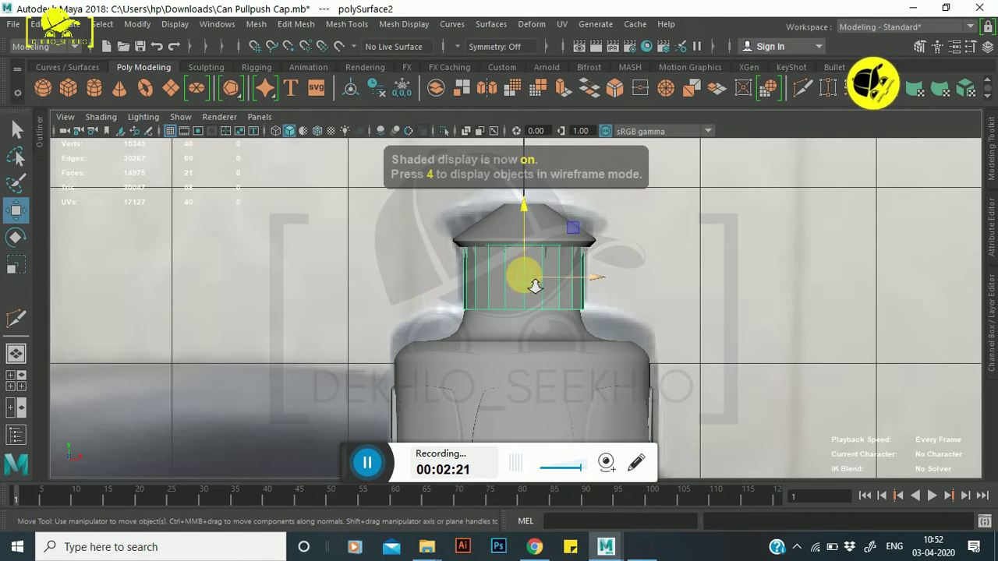
{"action": "scroll", "coordinate": [757, 238], "scroll_direction": "up", "scroll_amount": 1}
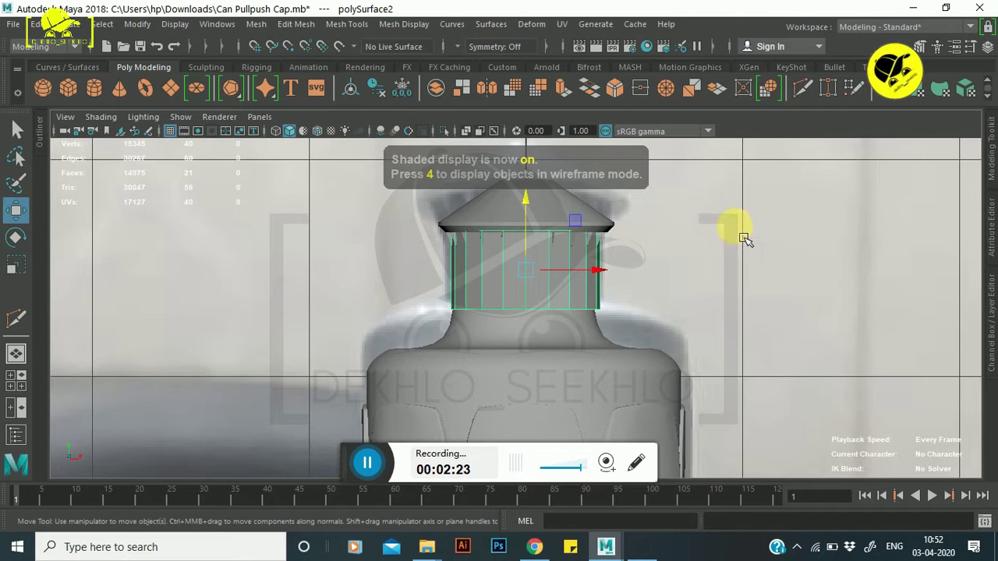
{"action": "scroll", "coordinate": [562, 227], "scroll_direction": "up", "scroll_amount": 5}
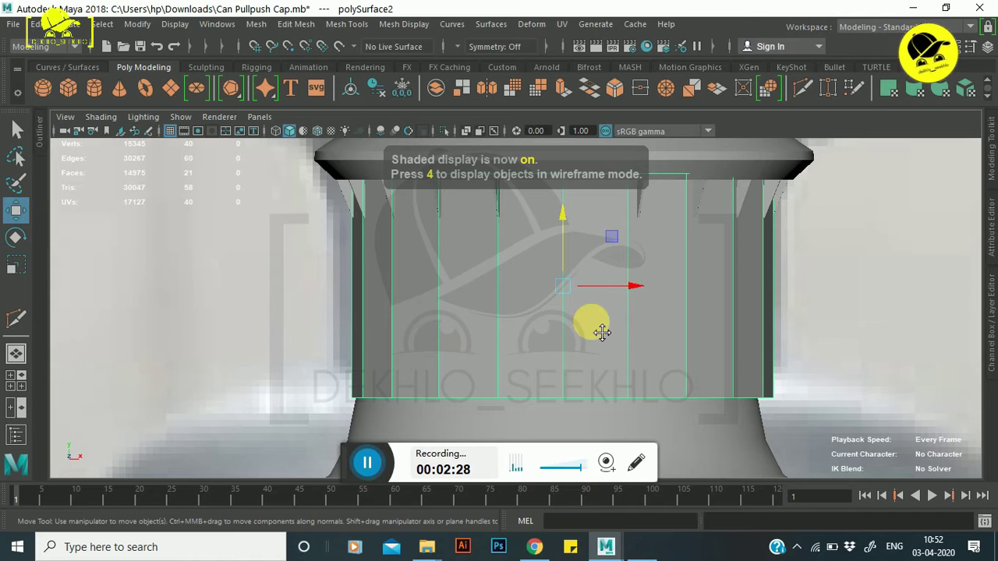
{"action": "scroll", "coordinate": [602, 333], "scroll_direction": "down", "scroll_amount": 10}
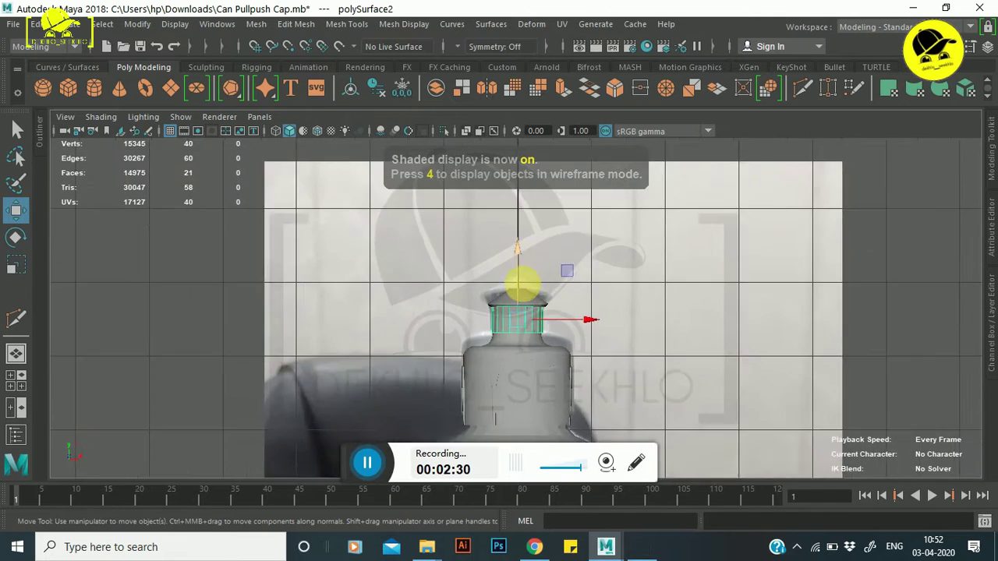
{"action": "scroll", "coordinate": [522, 281], "scroll_direction": "up", "scroll_amount": 5}
{"action": "scroll", "coordinate": [546, 273], "scroll_direction": "up", "scroll_amount": 5}
- Combine the cap, teeth and bottle body into one mesh, then undo the combine
{"action": "left_click", "coordinate": [706, 310], "text": "shift"}
{"action": "left_click", "coordinate": [695, 379], "text": "shift"}
{"action": "left_click", "coordinate": [442, 96]}
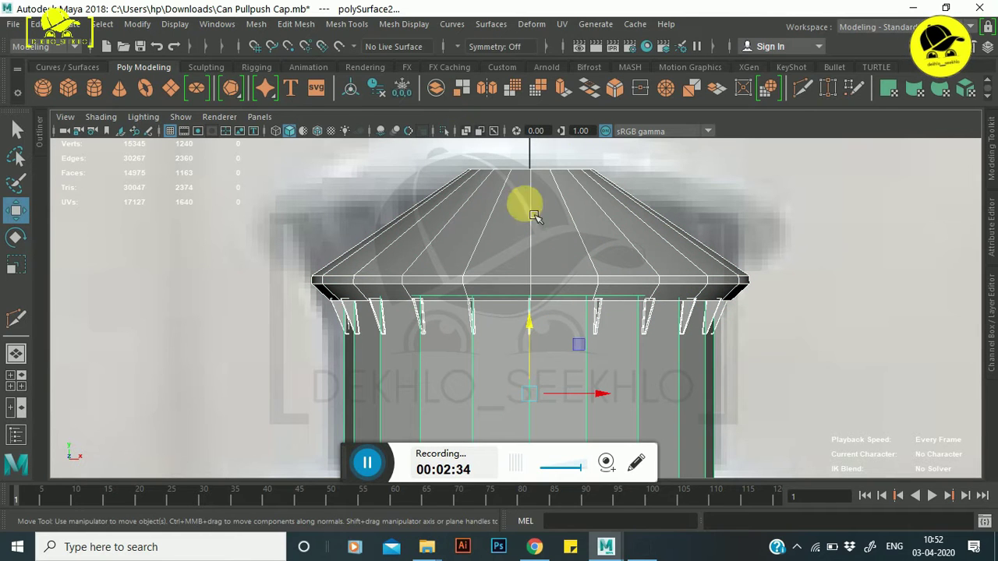
{"action": "scroll", "coordinate": [569, 236], "scroll_direction": "down", "scroll_amount": 5}
{"action": "scroll", "coordinate": [552, 316], "scroll_direction": "up", "scroll_amount": 4}
{"action": "scroll", "coordinate": [545, 306], "scroll_direction": "up", "scroll_amount": 3}
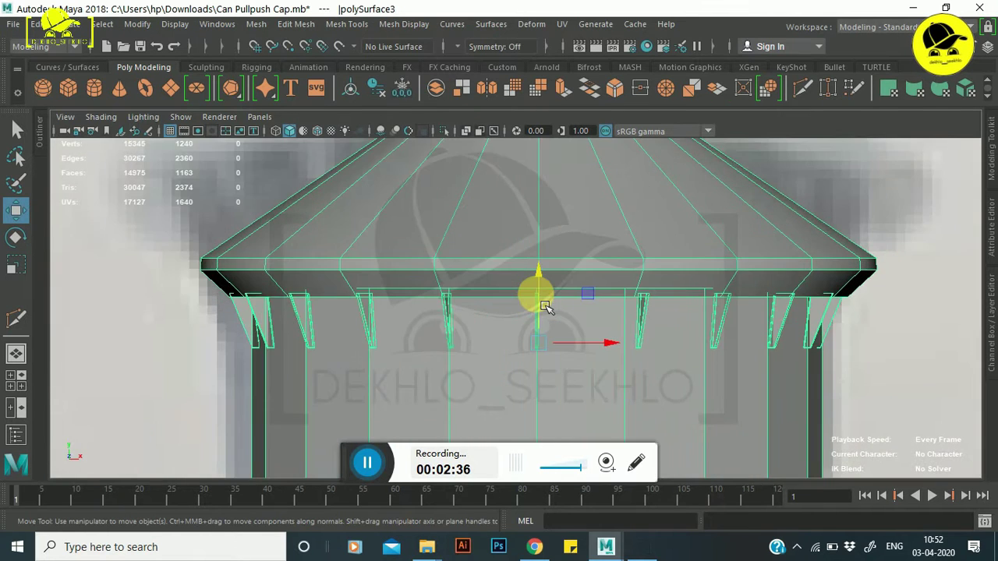
{"action": "key", "text": "ctrl+z"}
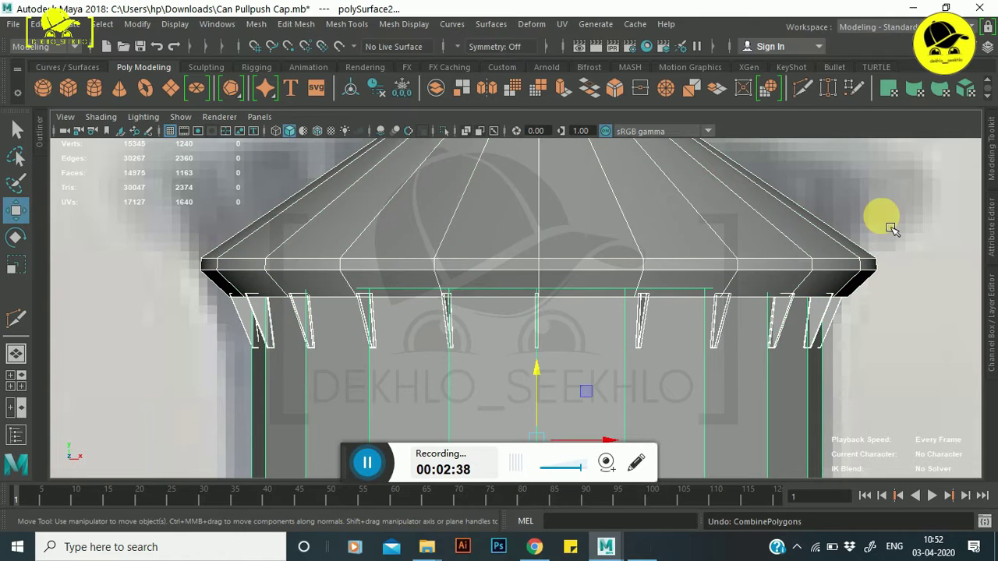
- Preview the cap alone in smooth mode (3), then return it to its low-poly cage (1)
{"action": "left_click", "coordinate": [892, 228]}
{"action": "left_click", "coordinate": [710, 259]}
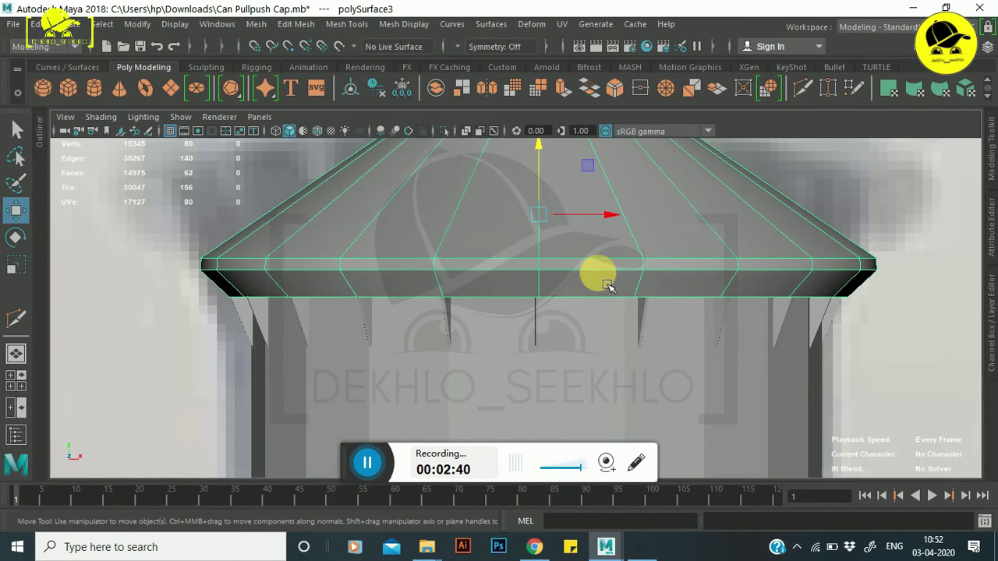
{"action": "key", "text": "3"}
{"action": "key", "text": "1"}
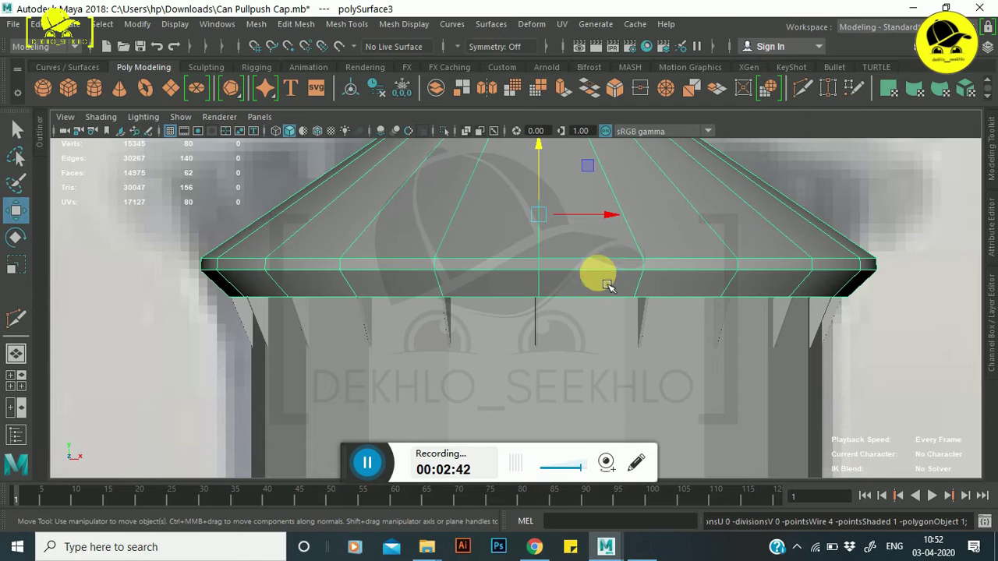
{"action": "mouse_move", "coordinate": [596, 352]}
{"action": "left_mouse_down", "text": "alt"}
{"action": "mouse_move", "coordinate": [584, 283]}
{"action": "mouse_move", "coordinate": [554, 323]}
{"action": "left_mouse_up", "text": "alt"}
{"action": "left_click", "coordinate": [564, 334]}
- Pan and zoom to frame polySurface2's cylindrical band beneath the cap's rim
{"action": "mouse_move", "coordinate": [564, 335]}
{"action": "middle_mouse_down", "text": "alt"}
{"action": "mouse_move", "coordinate": [554, 198]}
{"action": "mouse_move", "coordinate": [531, 227]}
{"action": "middle_mouse_up", "text": "alt"}
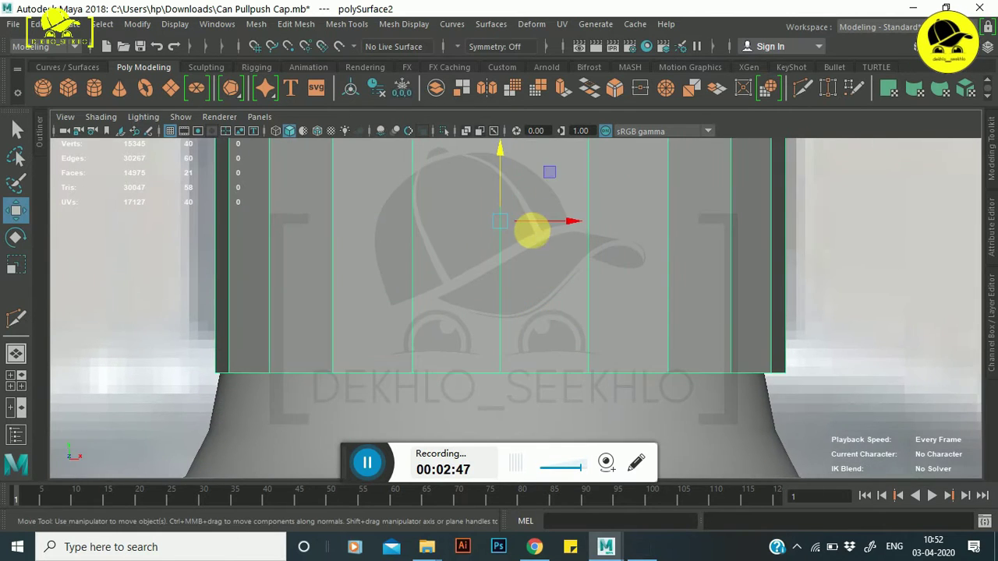
{"action": "mouse_move", "coordinate": [697, 247]}
{"action": "left_mouse_down", "text": "alt"}
{"action": "mouse_move", "coordinate": [693, 350]}
{"action": "mouse_move", "coordinate": [727, 192]}
{"action": "left_mouse_up", "text": "alt"}
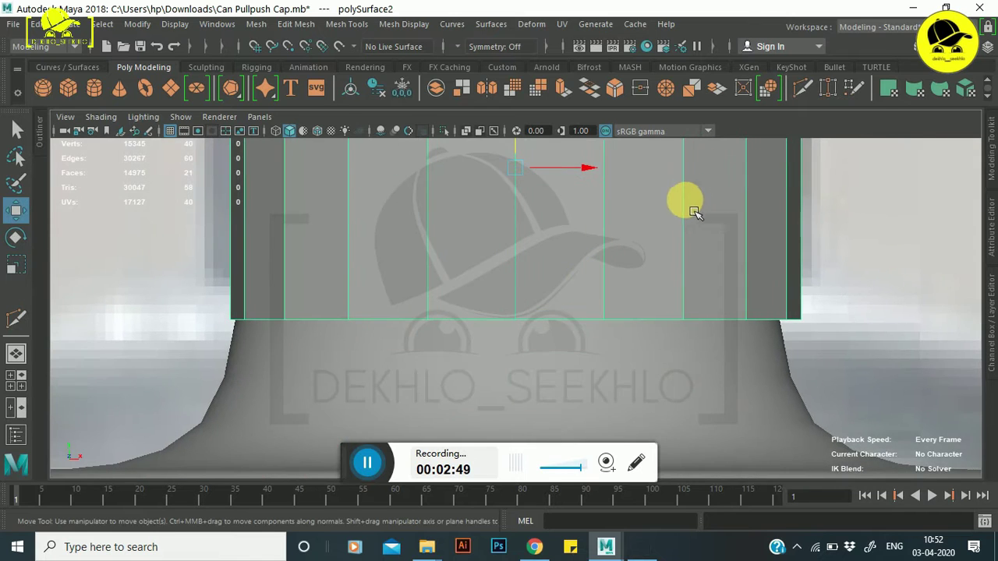
{"action": "scroll", "coordinate": [695, 226], "scroll_direction": "down", "scroll_amount": 5}
{"action": "scroll", "coordinate": [607, 337], "scroll_direction": "up", "scroll_amount": 2}
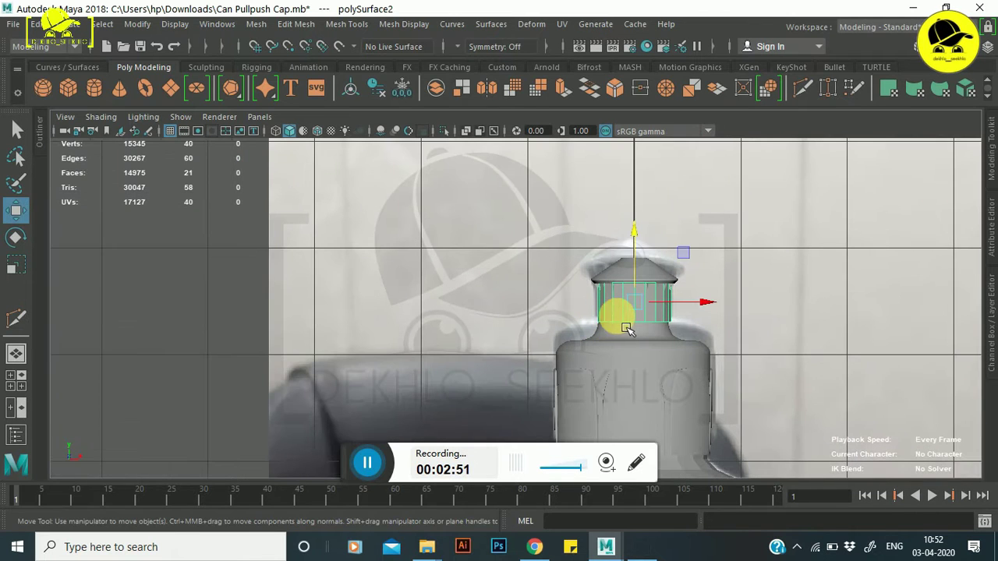
{"action": "scroll", "coordinate": [702, 276], "scroll_direction": "up", "scroll_amount": 2}
{"action": "scroll", "coordinate": [739, 290], "scroll_direction": "up", "scroll_amount": 2}
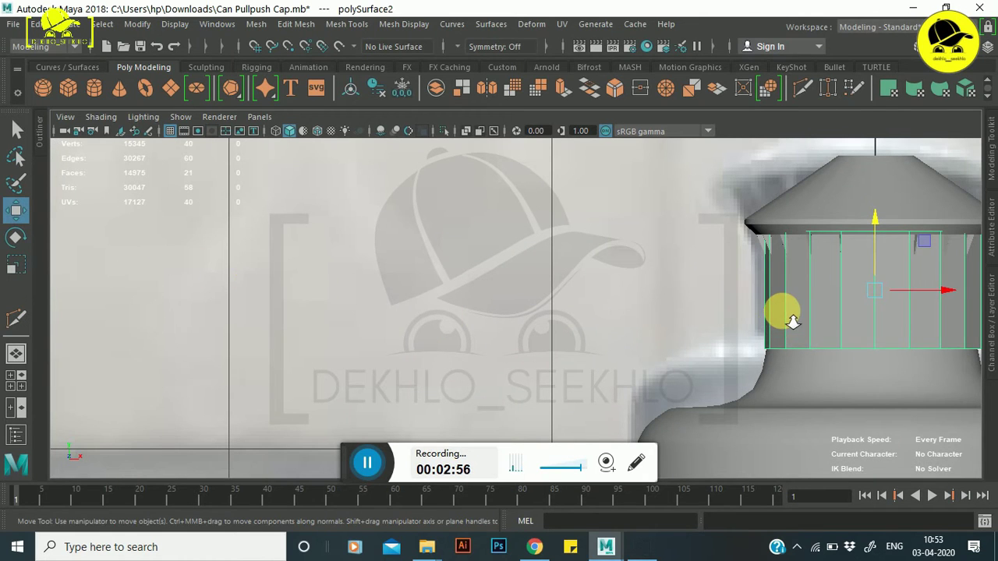
{"action": "scroll", "coordinate": [736, 289], "scroll_direction": "down", "scroll_amount": 5}
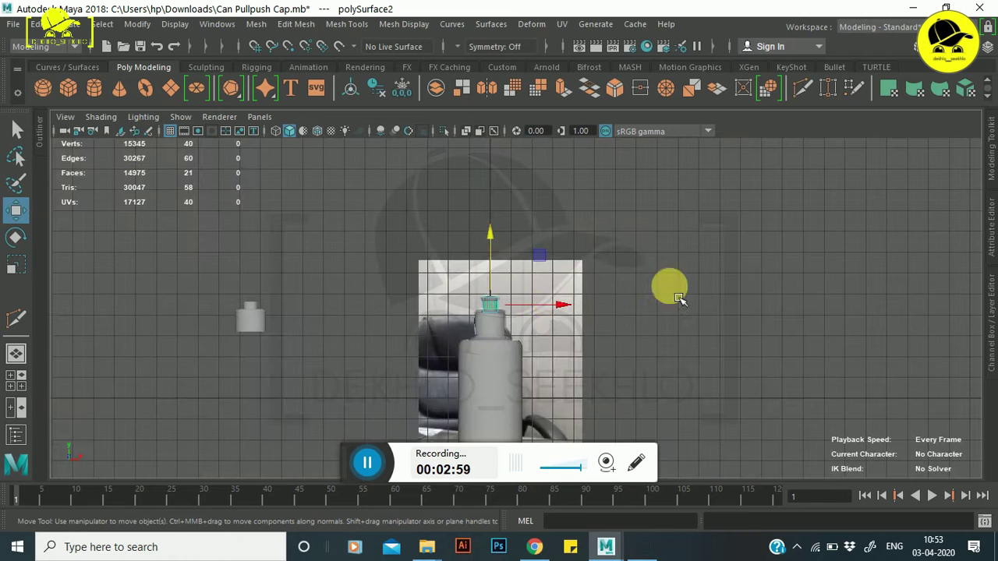
{"action": "scroll", "coordinate": [531, 310], "scroll_direction": "up", "scroll_amount": 2}
{"action": "scroll", "coordinate": [501, 286], "scroll_direction": "up", "scroll_amount": 2}
{"action": "scroll", "coordinate": [390, 289], "scroll_direction": "up", "scroll_amount": 2}
{"action": "scroll", "coordinate": [334, 312], "scroll_direction": "up", "scroll_amount": 2}
{"action": "scroll", "coordinate": [417, 307], "scroll_direction": "up", "scroll_amount": 1}
{"action": "scroll", "coordinate": [416, 308], "scroll_direction": "up", "scroll_amount": 3}
{"action": "scroll", "coordinate": [552, 307], "scroll_direction": "up", "scroll_amount": 1}
{"action": "scroll", "coordinate": [592, 302], "scroll_direction": "up", "scroll_amount": 1}
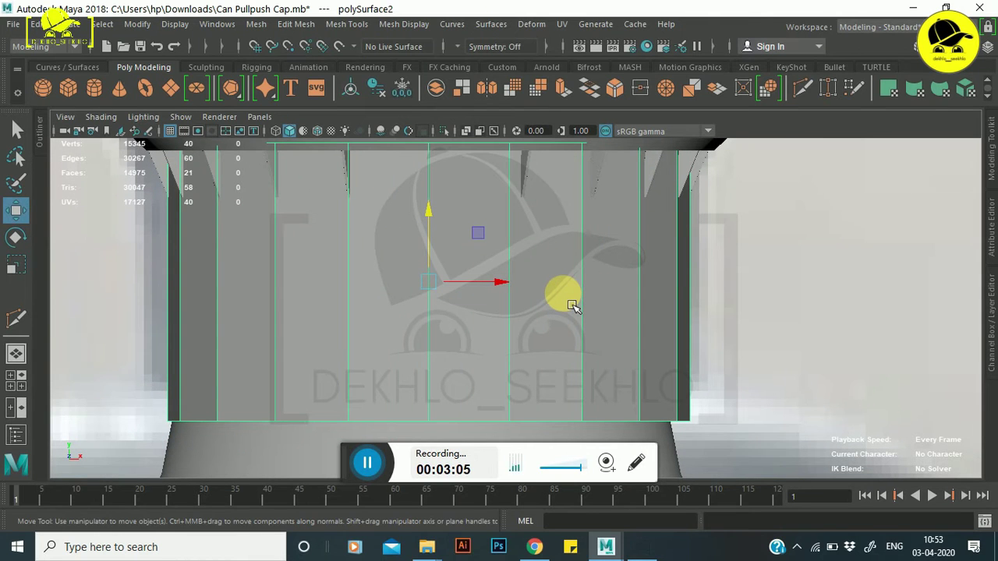
{"action": "scroll", "coordinate": [593, 323], "scroll_direction": "down", "scroll_amount": 2}
{"action": "scroll", "coordinate": [632, 343], "scroll_direction": "down", "scroll_amount": 1}
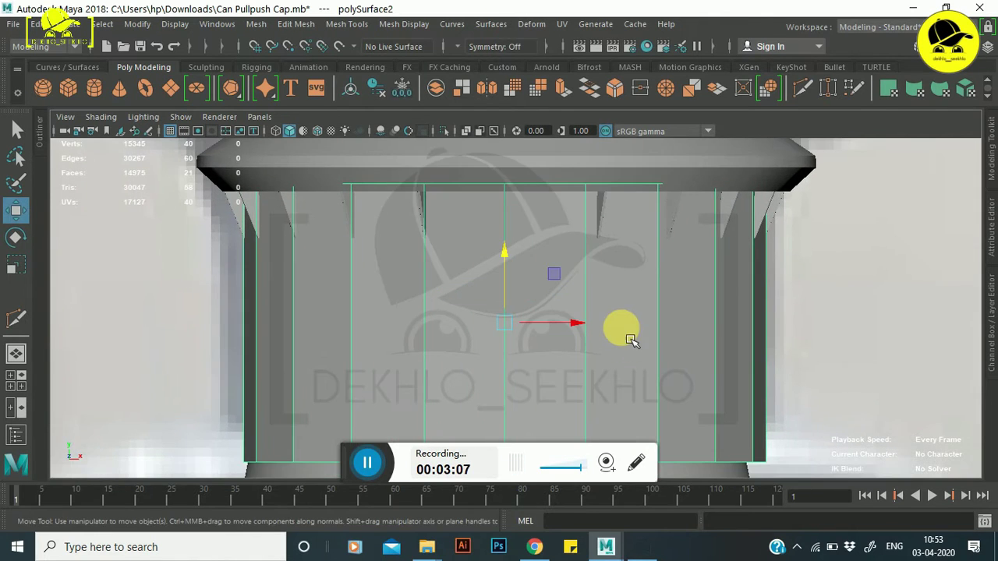
{"action": "scroll", "coordinate": [581, 226], "scroll_direction": "up", "scroll_amount": 2}
{"action": "middle_click_drag", "start_coordinate": [573, 185], "coordinate": [567, 217], "text": "alt"}
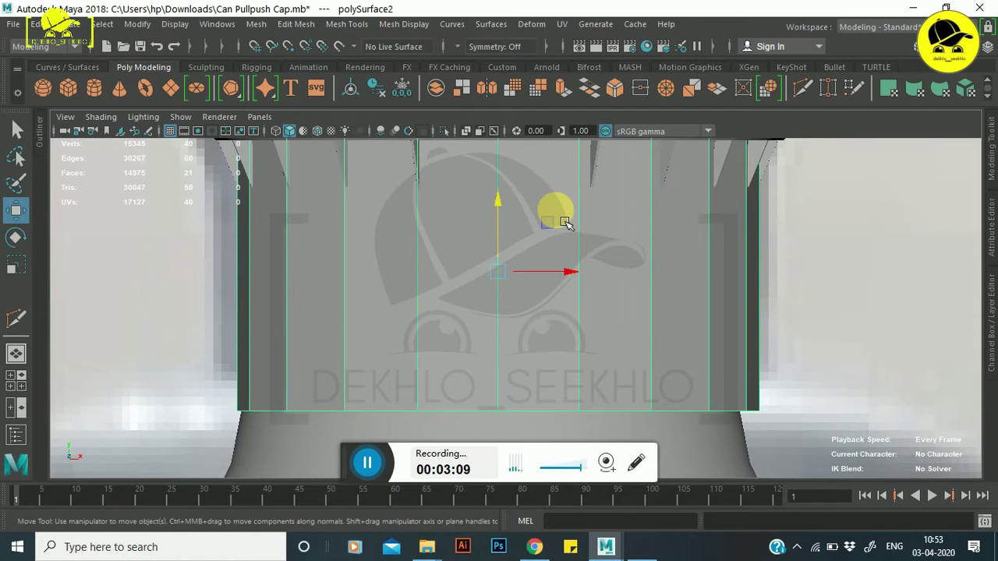
- Preview the band smoothed with 3, then revert it to its blocky low-poly cage
{"action": "key", "text": "3"}
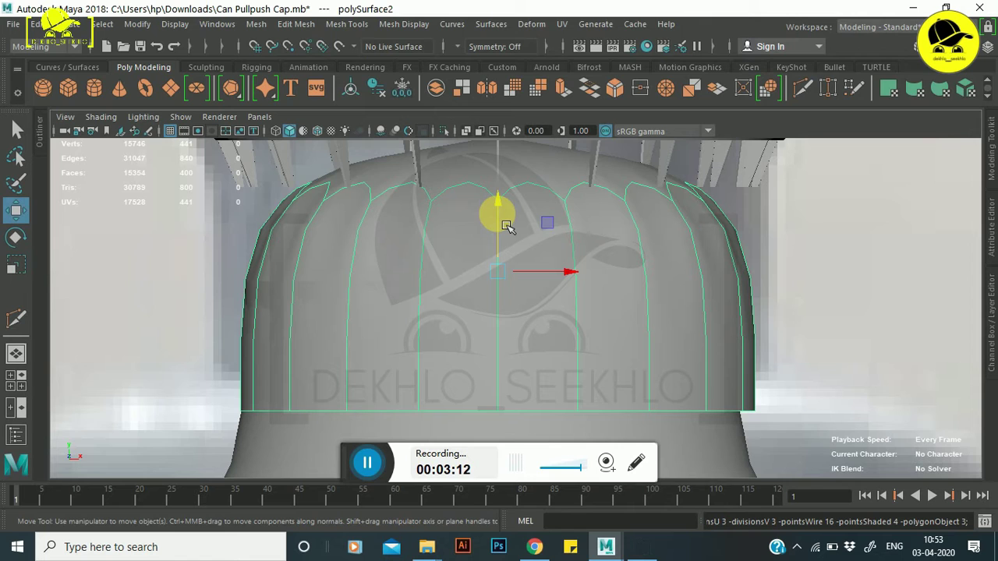
{"action": "key", "text": "1"}
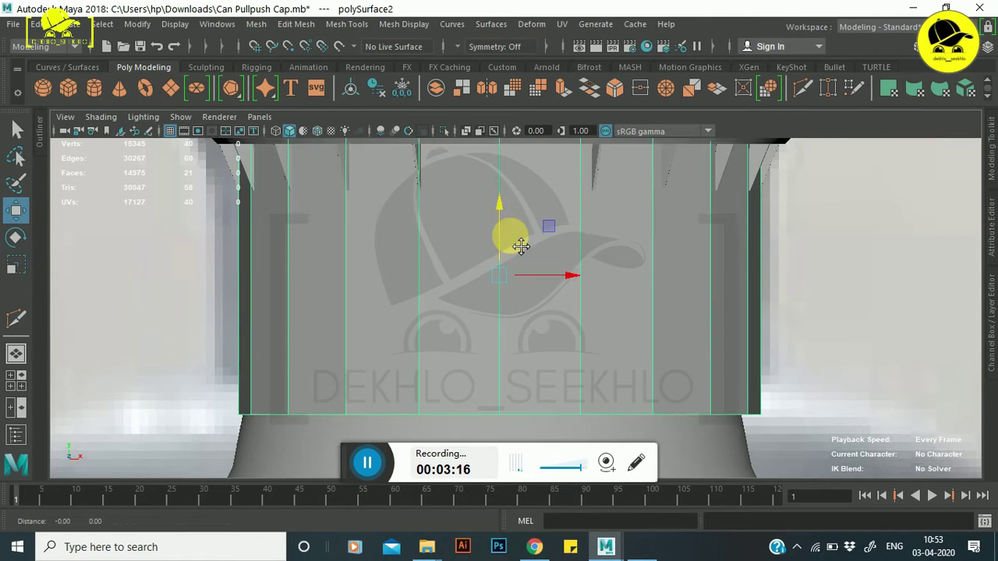
{"action": "middle_click_drag", "start_coordinate": [510, 233], "coordinate": [511, 312], "text": "alt"}
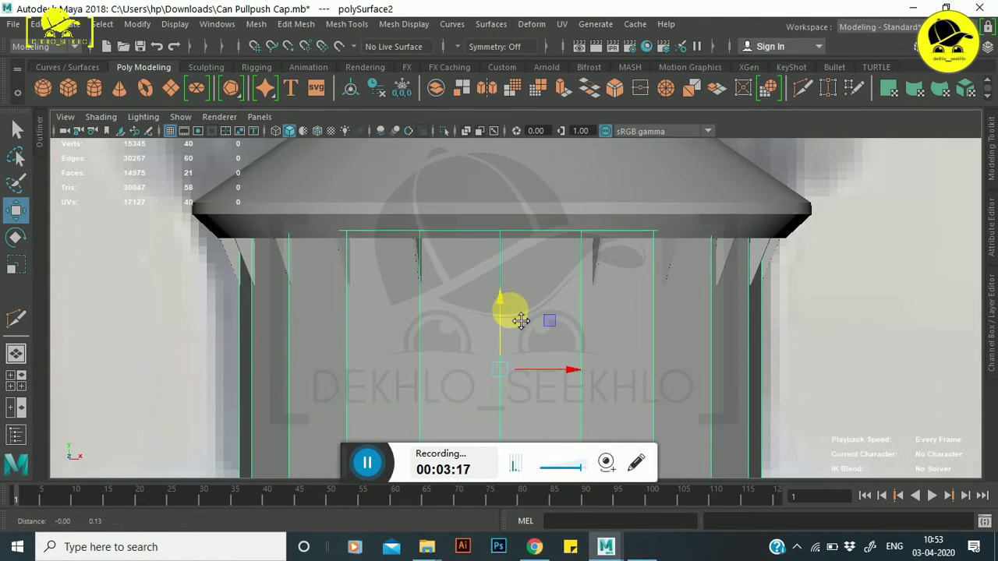
- With Multi-Cut, insert horizontal edge loops near the cap rim and across the band
{"action": "left_click", "coordinate": [802, 88]}
{"action": "left_click", "coordinate": [646, 237], "text": "ctrl"}
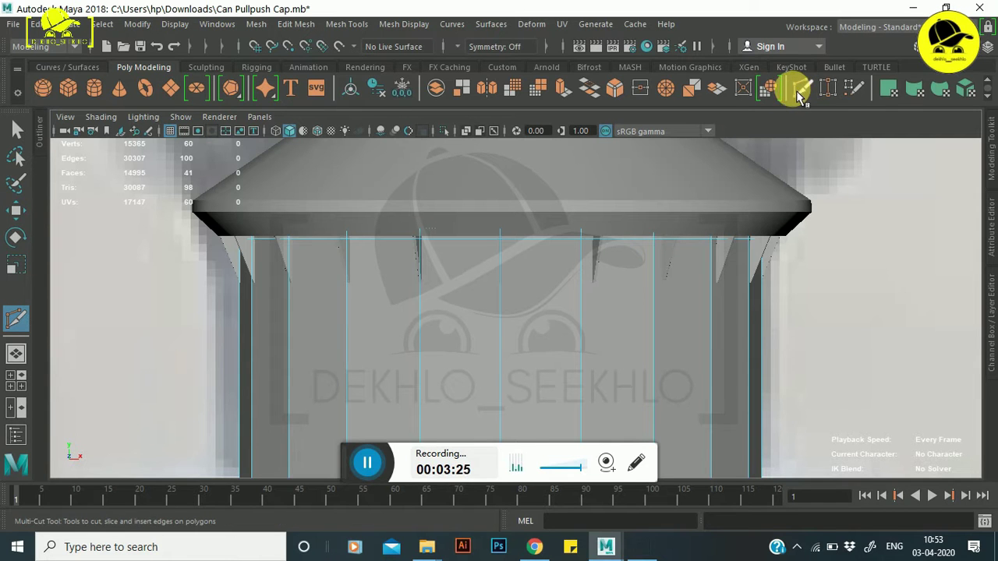
{"action": "scroll", "coordinate": [565, 328], "scroll_direction": "down", "scroll_amount": 5}
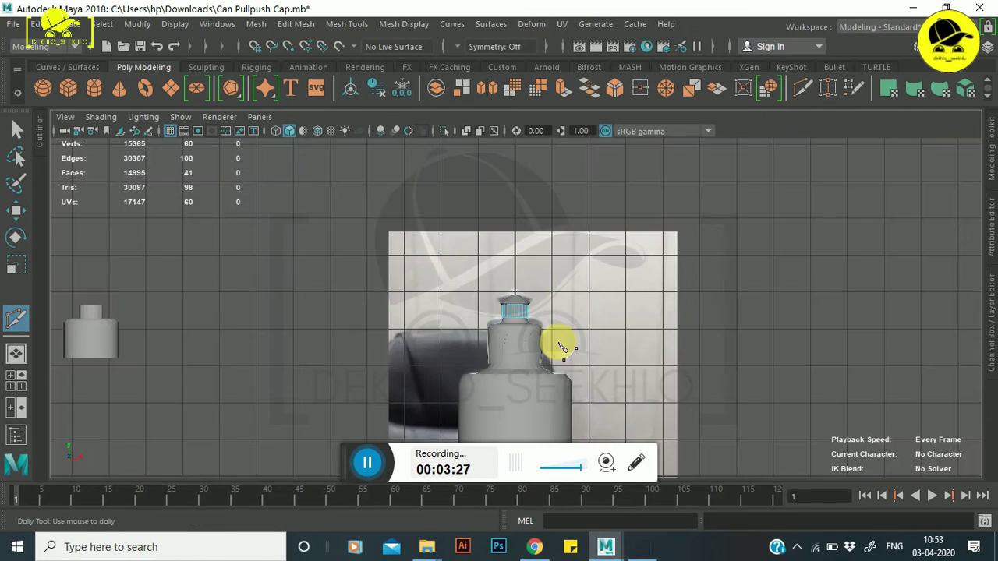
{"action": "scroll", "coordinate": [563, 347], "scroll_direction": "up", "scroll_amount": 3}
{"action": "scroll", "coordinate": [535, 307], "scroll_direction": "up", "scroll_amount": 3}
{"action": "scroll", "coordinate": [522, 330], "scroll_direction": "up", "scroll_amount": 2}
{"action": "mouse_move", "coordinate": [526, 325]}
{"action": "middle_mouse_down", "text": "alt"}
{"action": "mouse_move", "coordinate": [510, 250]}
{"action": "mouse_move", "coordinate": [553, 334]}
{"action": "middle_mouse_up", "text": "alt"}
{"action": "scroll", "coordinate": [510, 251], "scroll_direction": "up", "scroll_amount": 3}
{"action": "scroll", "coordinate": [523, 250], "scroll_direction": "up", "scroll_amount": 2}
{"action": "left_click", "coordinate": [556, 316], "text": "ctrl"}
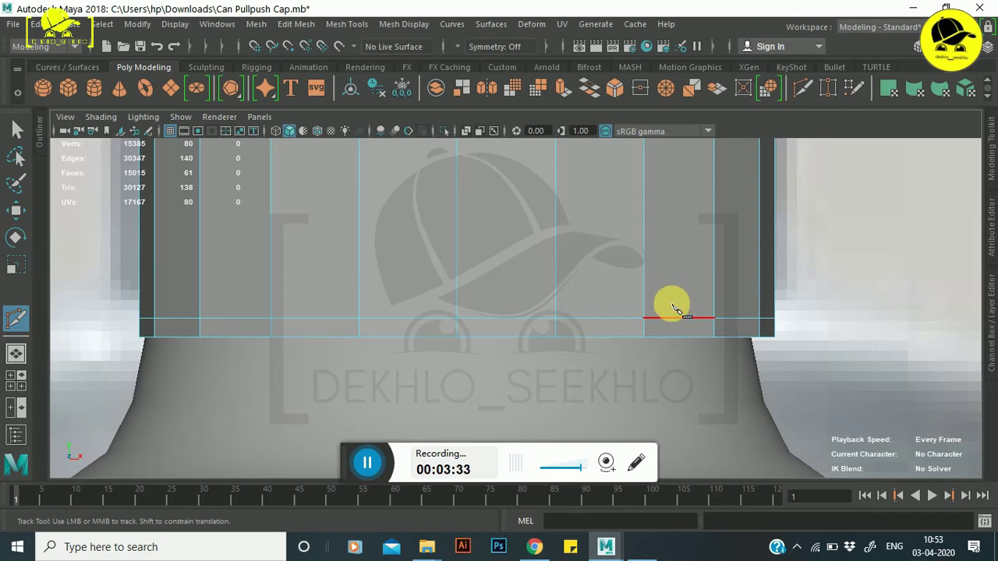
- Add three more horizontal edge loops: at the band's top, lower down, and across its middle
{"action": "scroll", "coordinate": [646, 416], "scroll_direction": "down", "scroll_amount": 3}
{"action": "scroll", "coordinate": [606, 303], "scroll_direction": "down", "scroll_amount": 2}
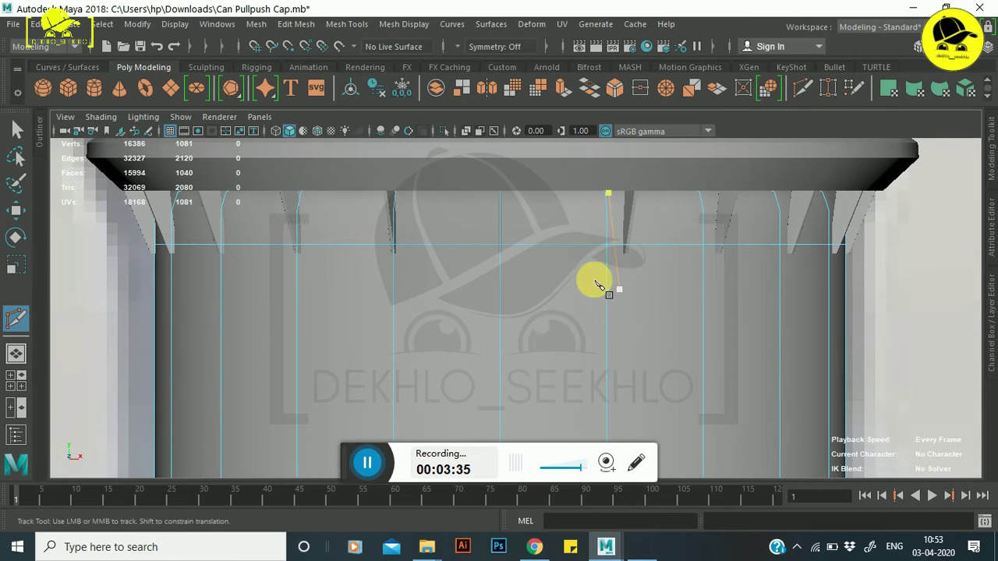
{"action": "left_click", "coordinate": [503, 217], "text": "ctrl"}
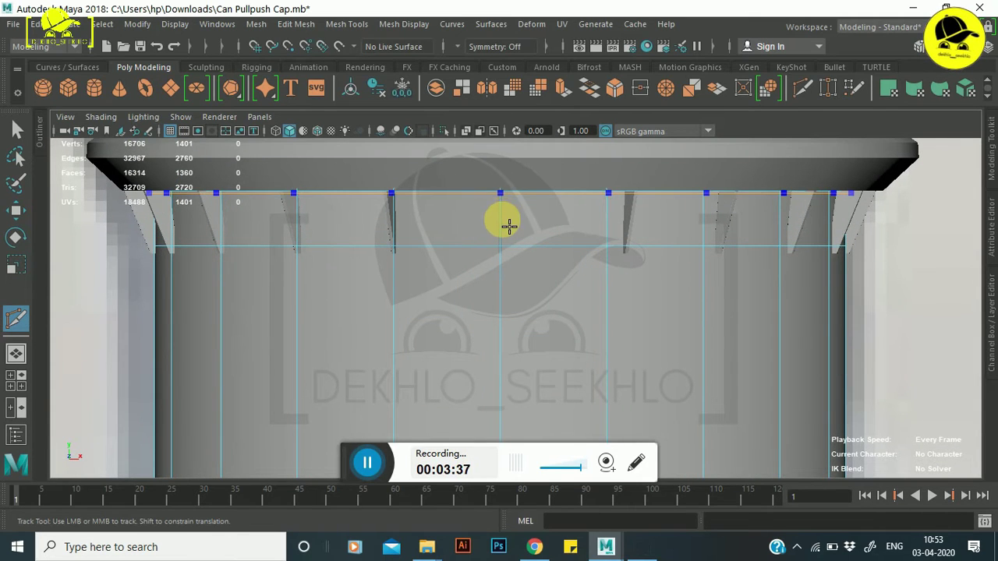
{"action": "left_click", "coordinate": [503, 301], "text": "ctrl"}
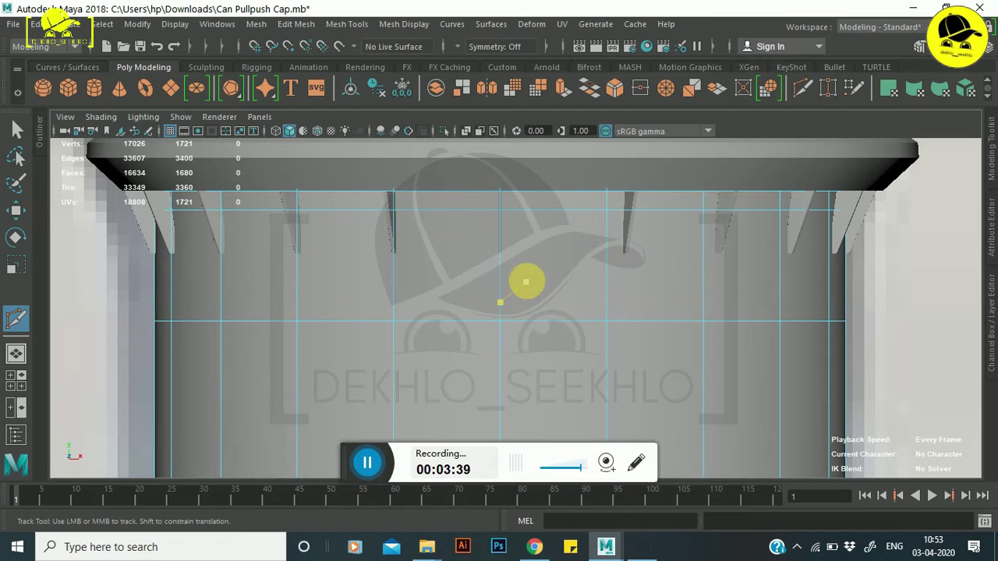
{"action": "scroll", "coordinate": [530, 282], "scroll_direction": "down", "scroll_amount": 5}
{"action": "scroll", "coordinate": [507, 312], "scroll_direction": "up", "scroll_amount": 3}
{"action": "scroll", "coordinate": [517, 299], "scroll_direction": "up", "scroll_amount": 3}
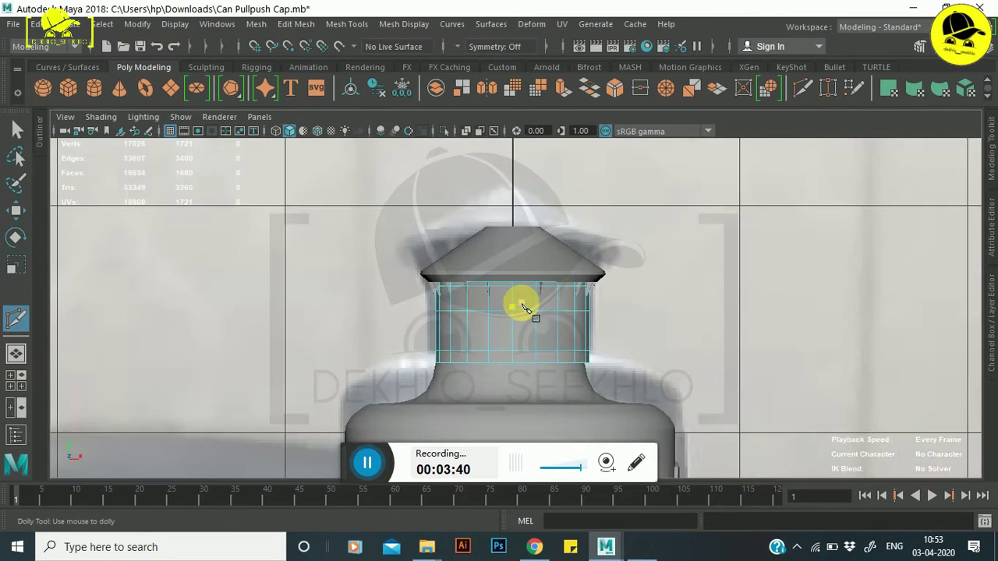
{"action": "scroll", "coordinate": [526, 305], "scroll_direction": "up", "scroll_amount": 3}
{"action": "left_click", "coordinate": [512, 351], "text": "ctrl"}
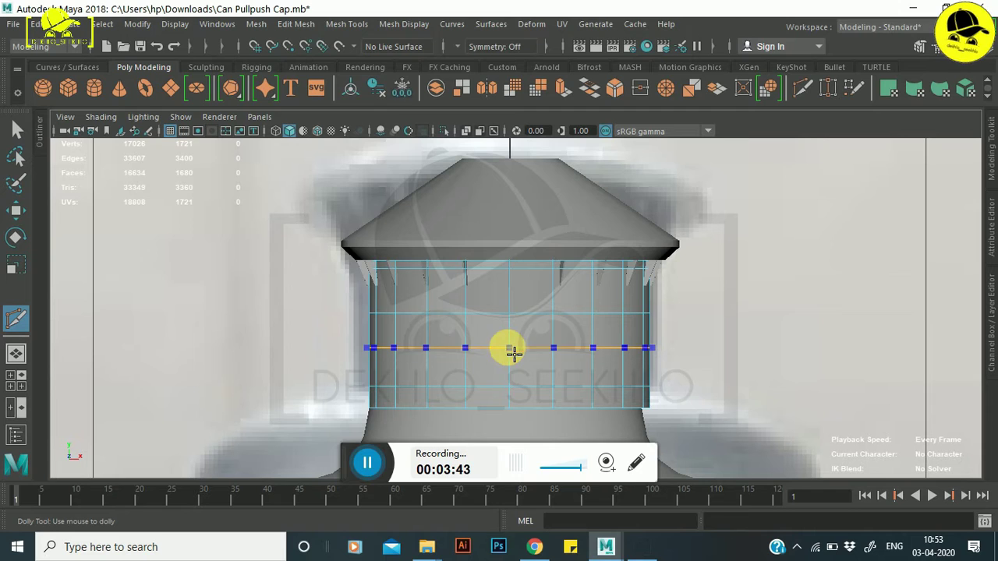
- Switch to Move and select the cylindrical band's faces in face mode
{"action": "key", "text": "w"}
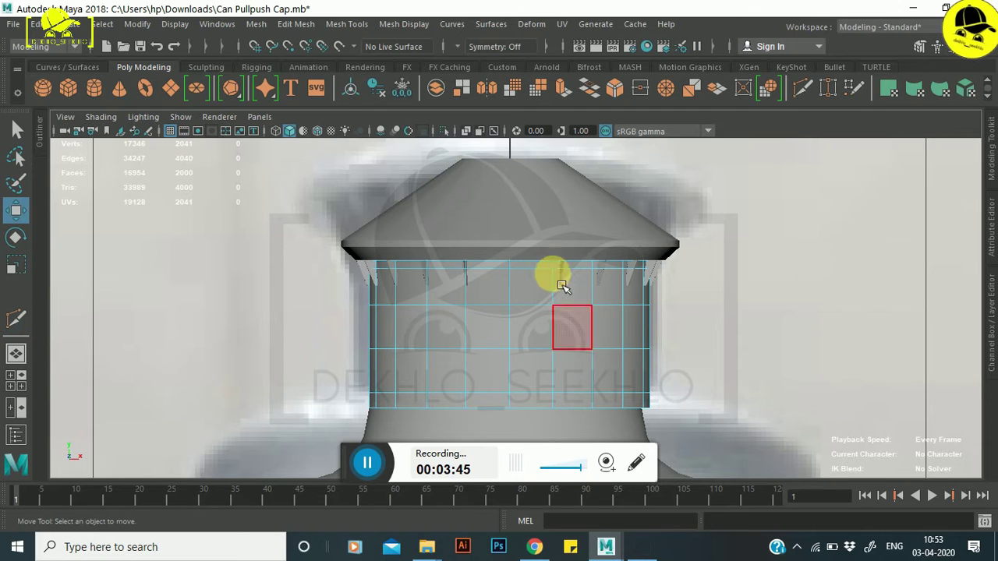
{"action": "left_click", "coordinate": [551, 244]}
{"action": "key", "text": "F11"}
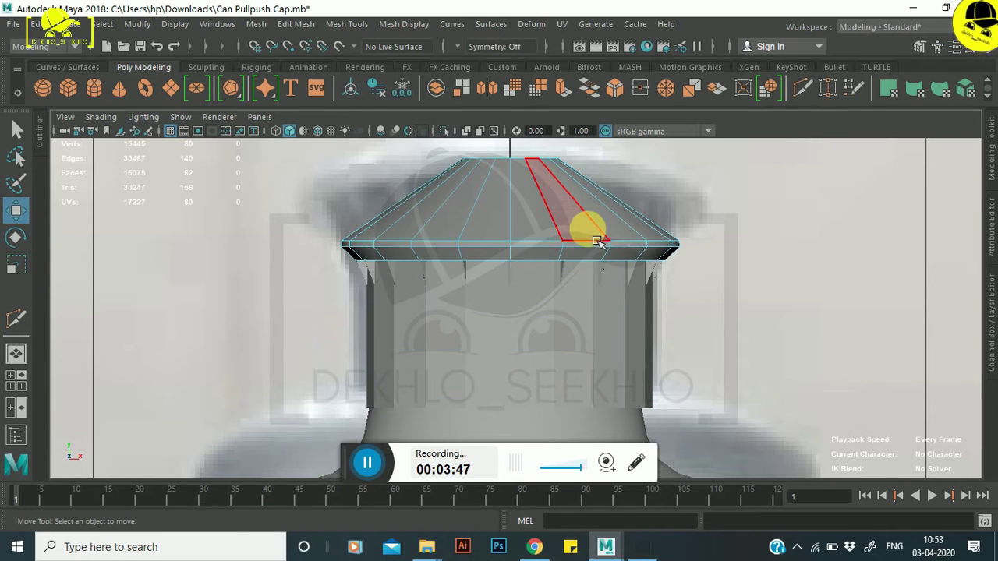
{"action": "left_click", "coordinate": [543, 364]}
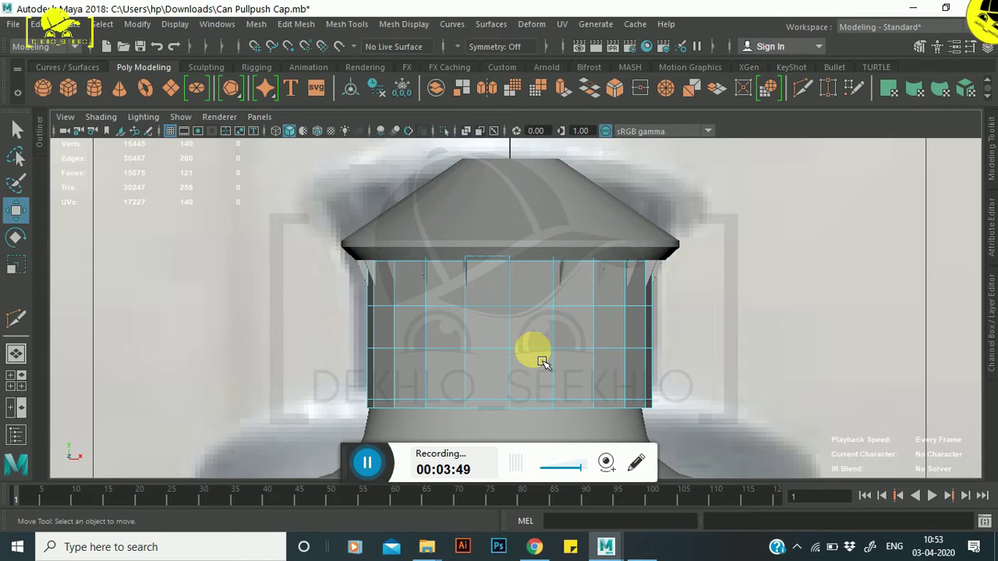
{"action": "key", "text": "F11"}
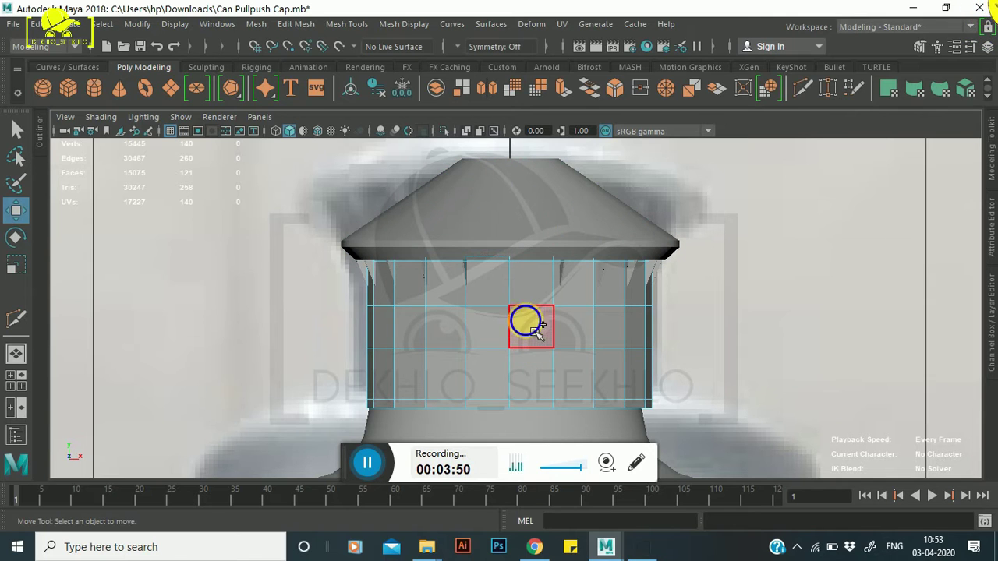
{"action": "right_click_drag", "start_coordinate": [537, 332], "coordinate": [504, 294], "text": "shift"}
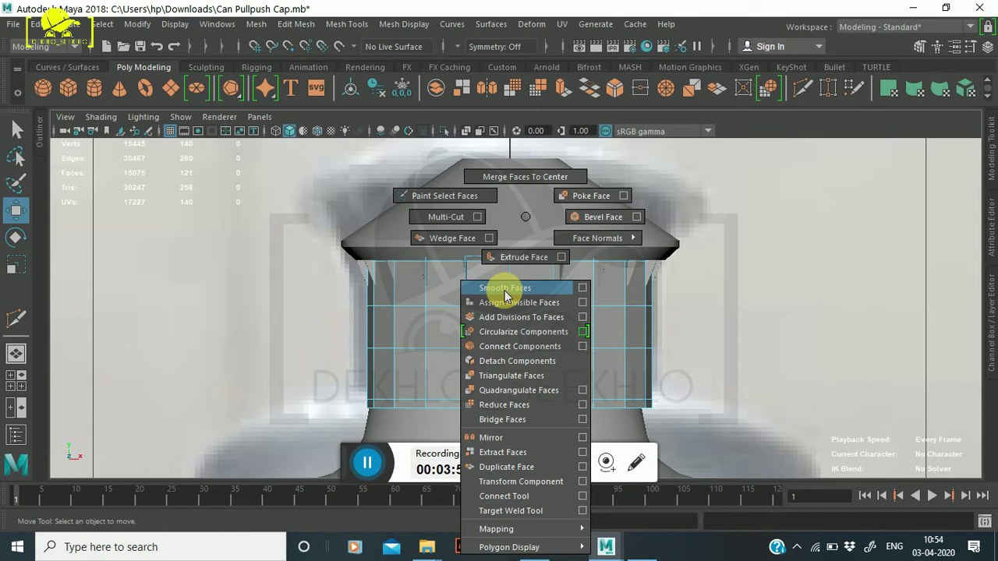
{"action": "right_click_drag", "start_coordinate": [504, 295], "coordinate": [534, 222], "text": "shift"}
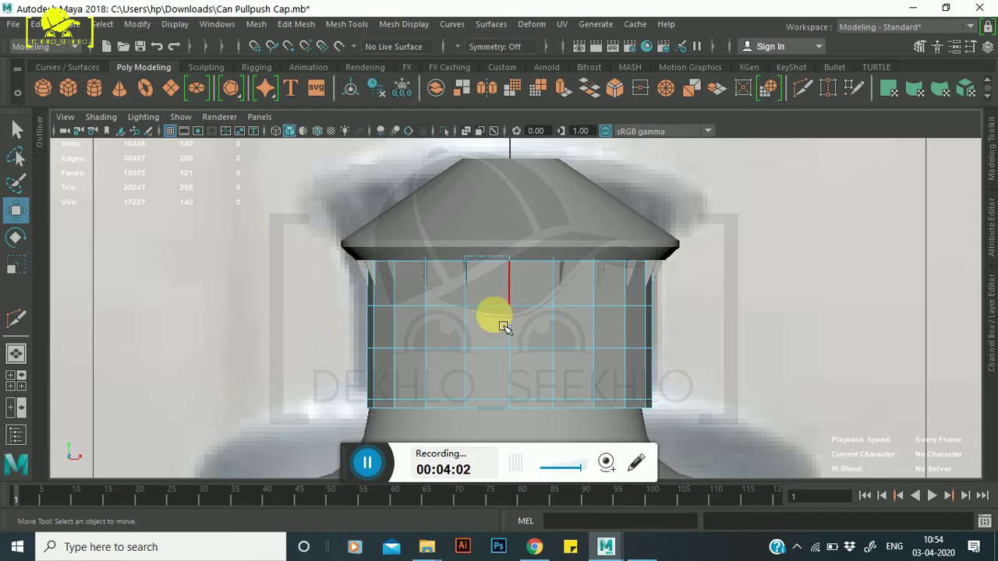
- Return the band to object mode and smooth it with 1 division (polySmoothFace1)
{"action": "right_click_drag", "start_coordinate": [495, 152], "coordinate": [698, 45]}
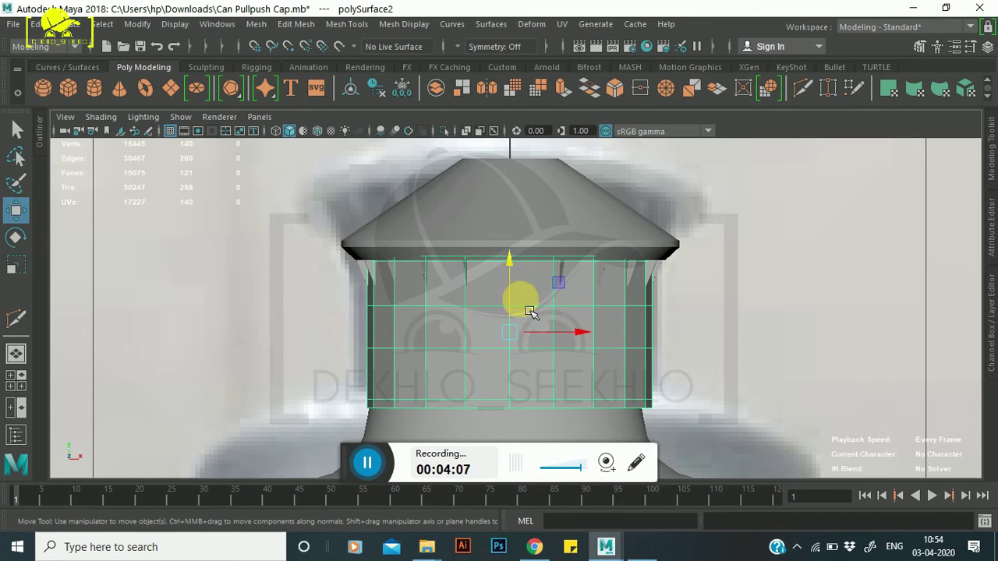
{"action": "right_click_drag", "start_coordinate": [530, 312], "coordinate": [521, 304], "text": "shift"}
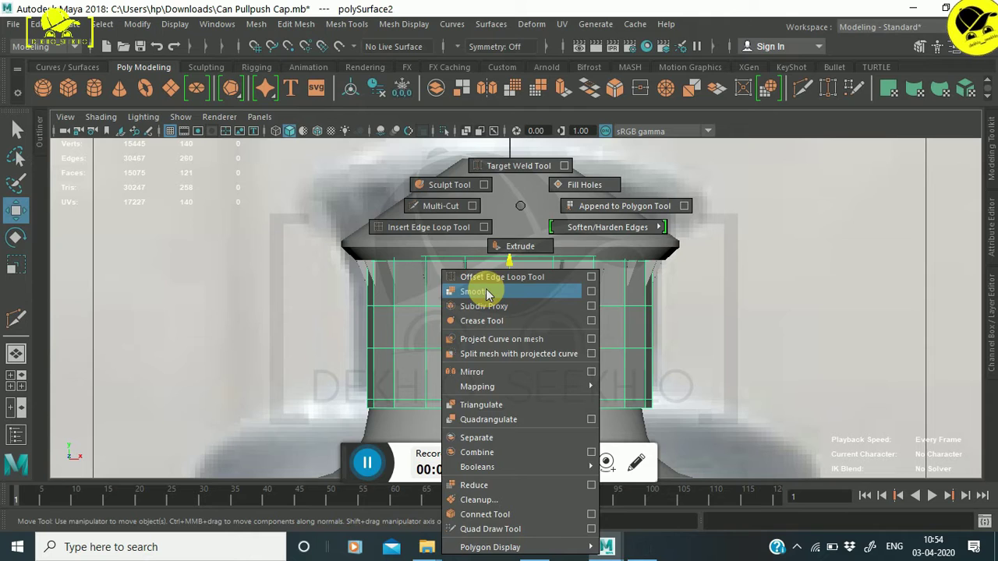
{"action": "left_click", "coordinate": [487, 292]}
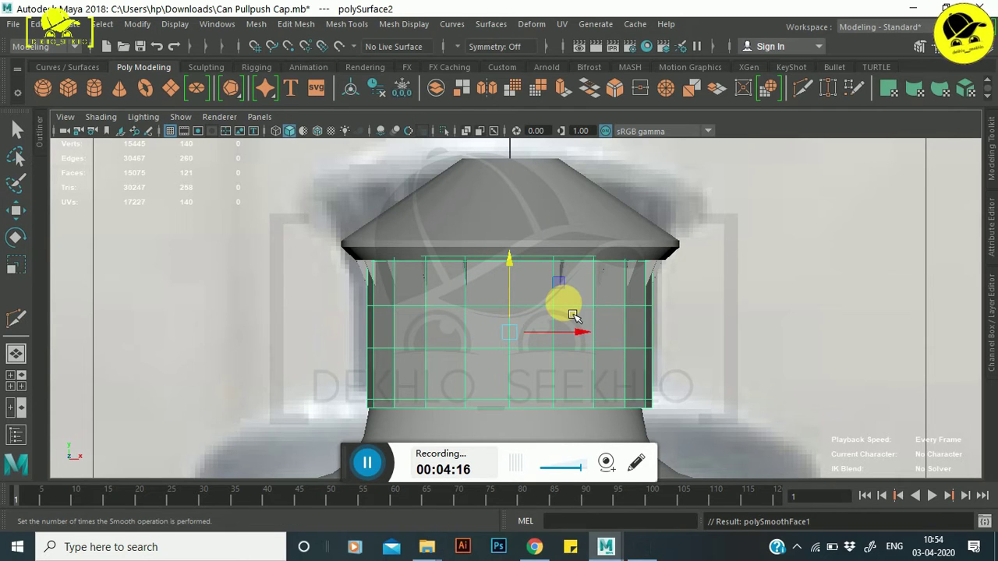
{"action": "key", "text": "t"}
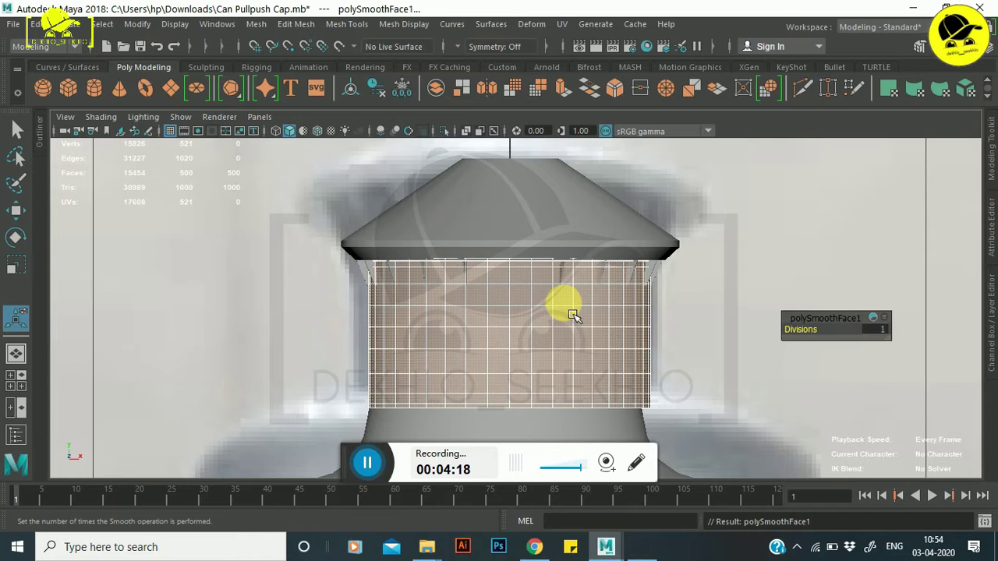
{"action": "right_click_drag", "start_coordinate": [573, 315], "coordinate": [635, 122]}
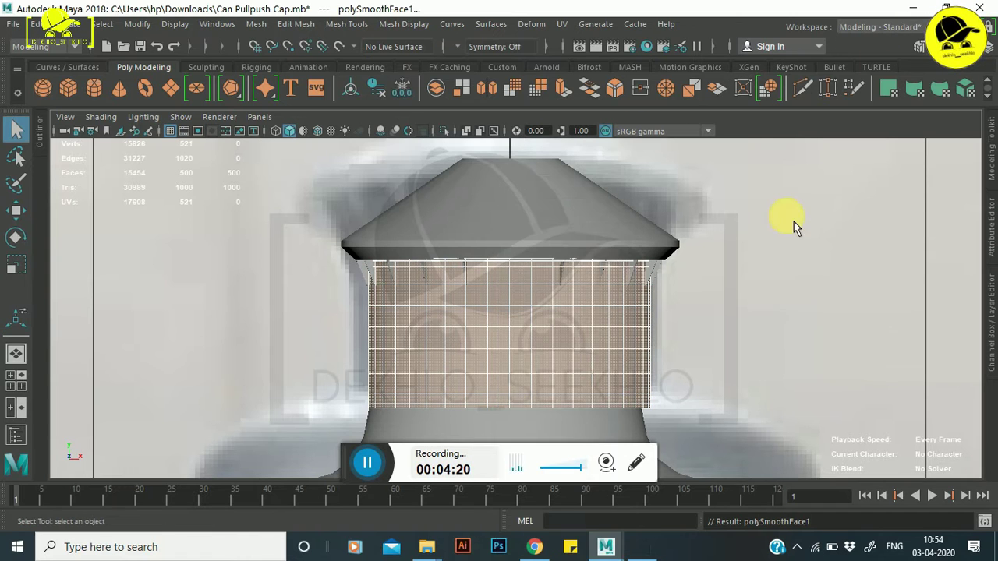
- Select the cylindrical band together with the ring of spikes under the cap
{"action": "left_click", "coordinate": [747, 258]}
{"action": "left_click", "coordinate": [624, 304]}
{"action": "scroll", "coordinate": [687, 328], "scroll_direction": "up", "scroll_amount": 3}
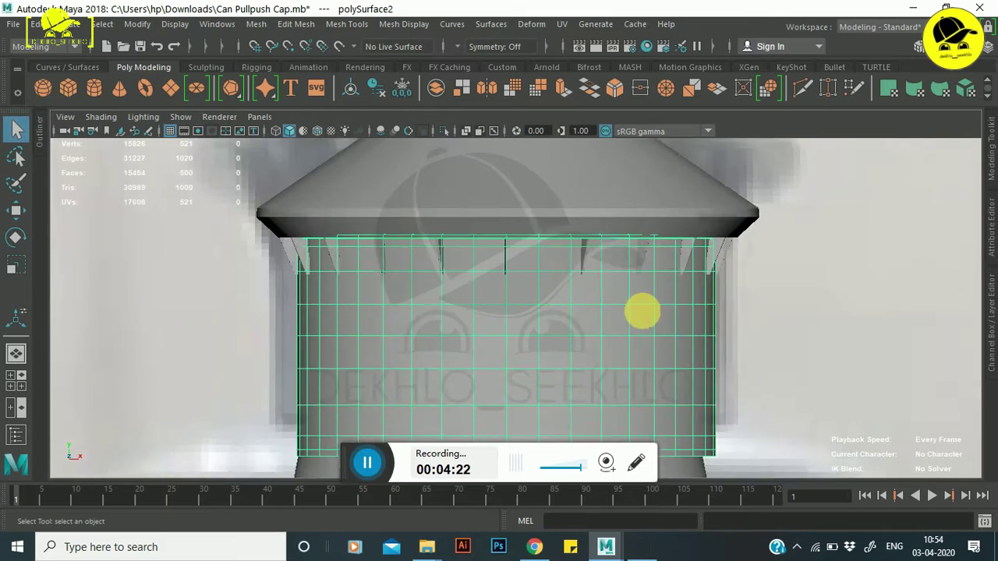
{"action": "scroll", "coordinate": [644, 308], "scroll_direction": "up", "scroll_amount": 1}
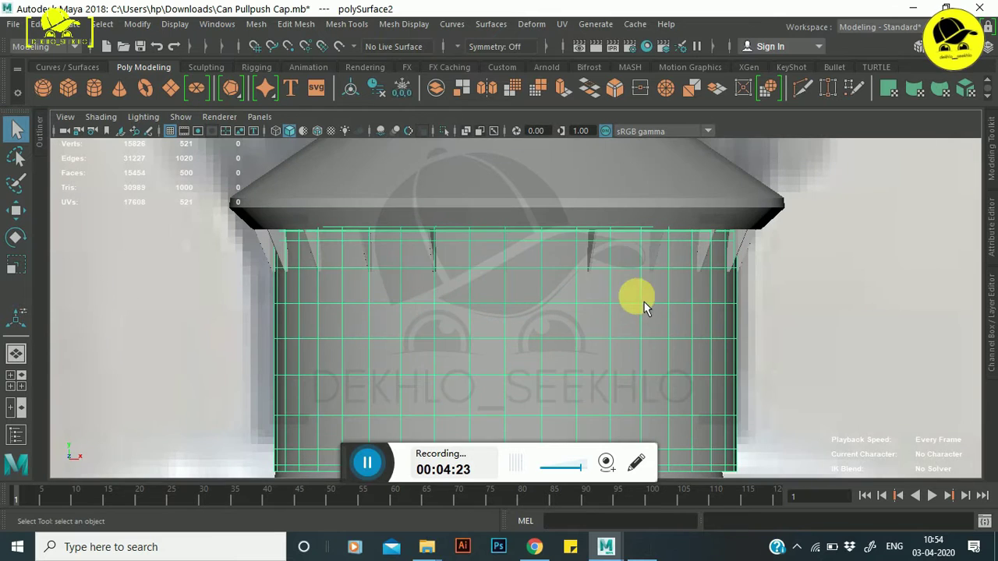
{"action": "left_click", "coordinate": [758, 243]}
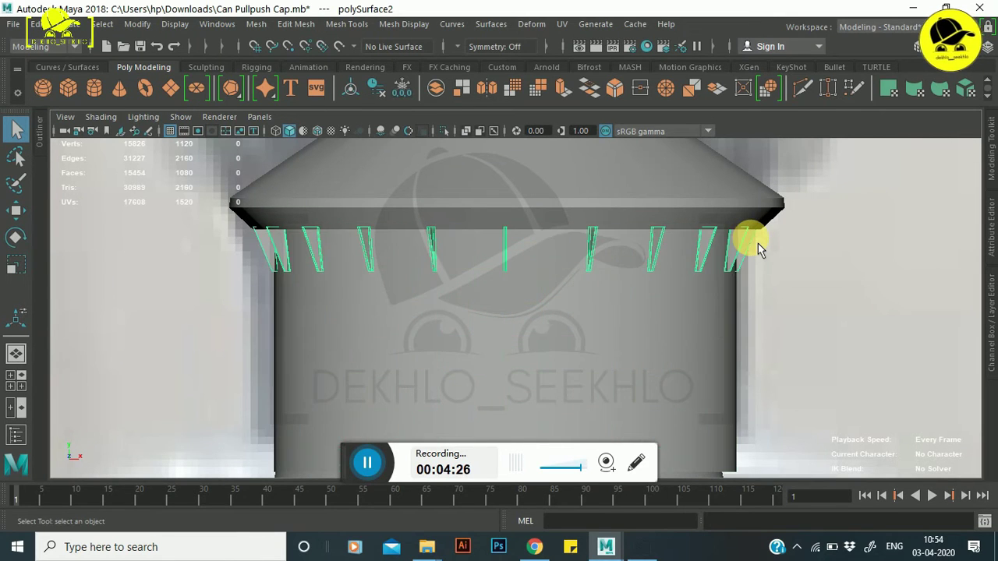
{"action": "scroll", "coordinate": [468, 273], "scroll_direction": "up", "scroll_amount": 2}
{"action": "scroll", "coordinate": [359, 249], "scroll_direction": "up", "scroll_amount": 2}
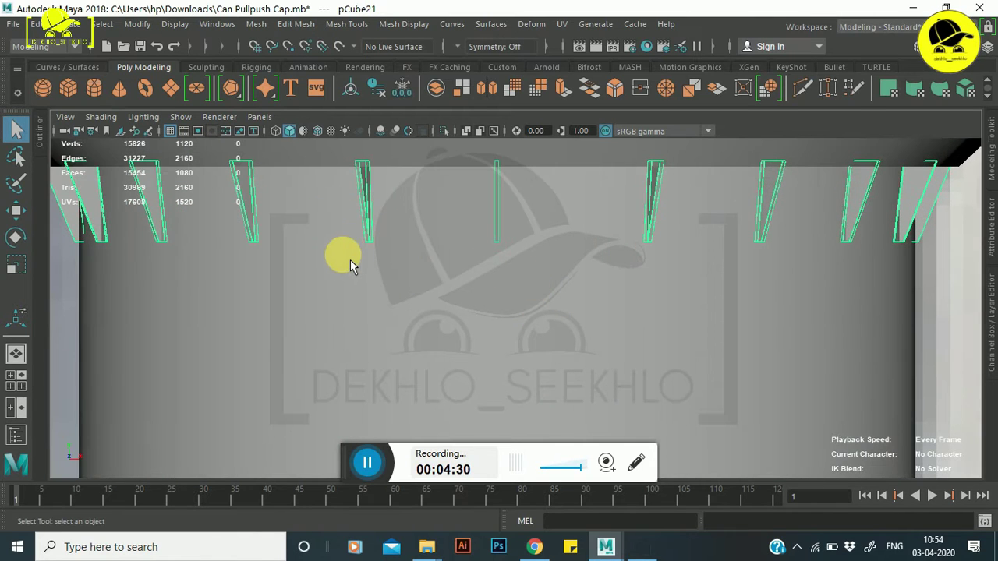
{"action": "left_click", "coordinate": [467, 302]}
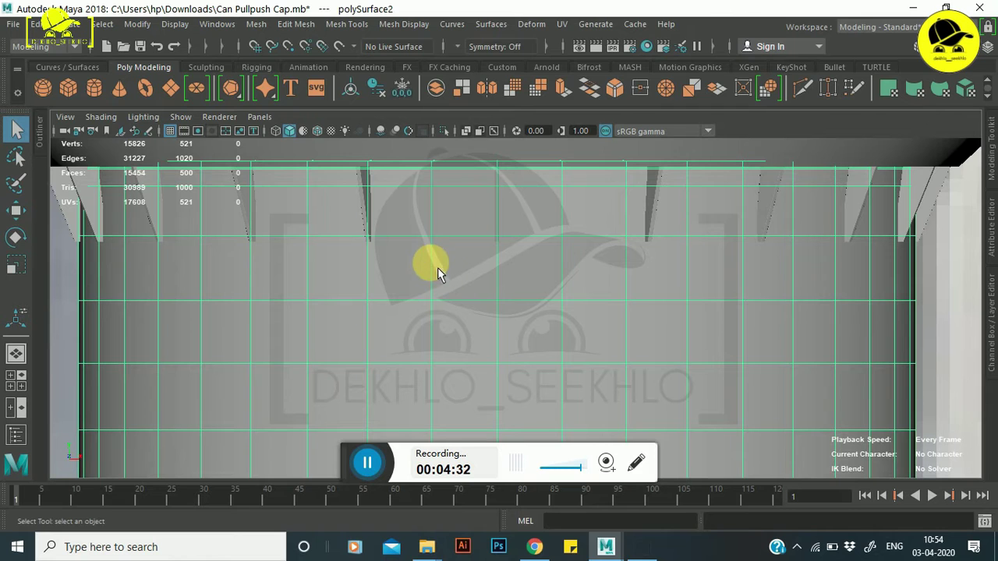
{"action": "left_click", "coordinate": [363, 199]}
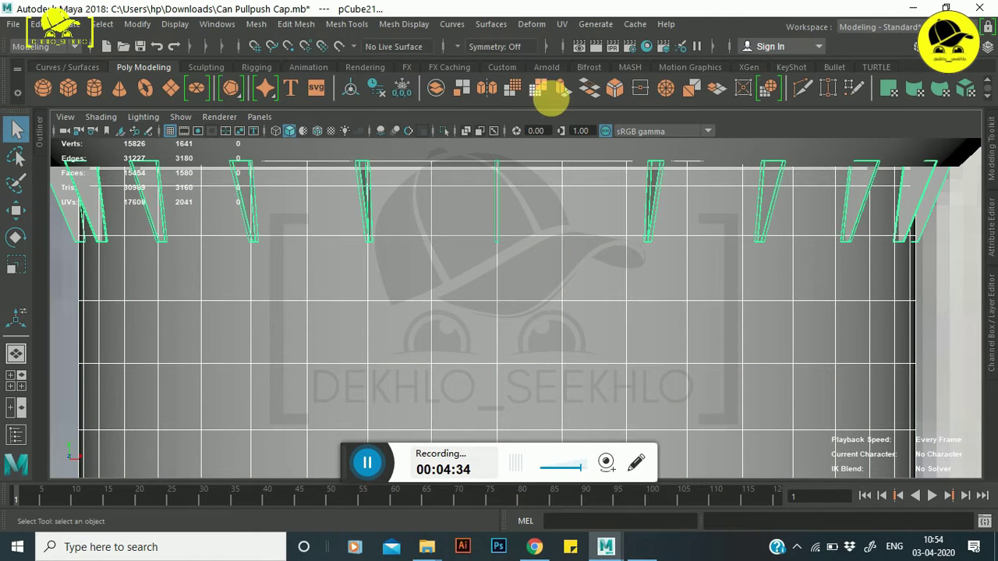
- Combine the spikes and band into one mesh (polySurface2), then select the flared cap top
{"action": "left_click", "coordinate": [435, 88]}
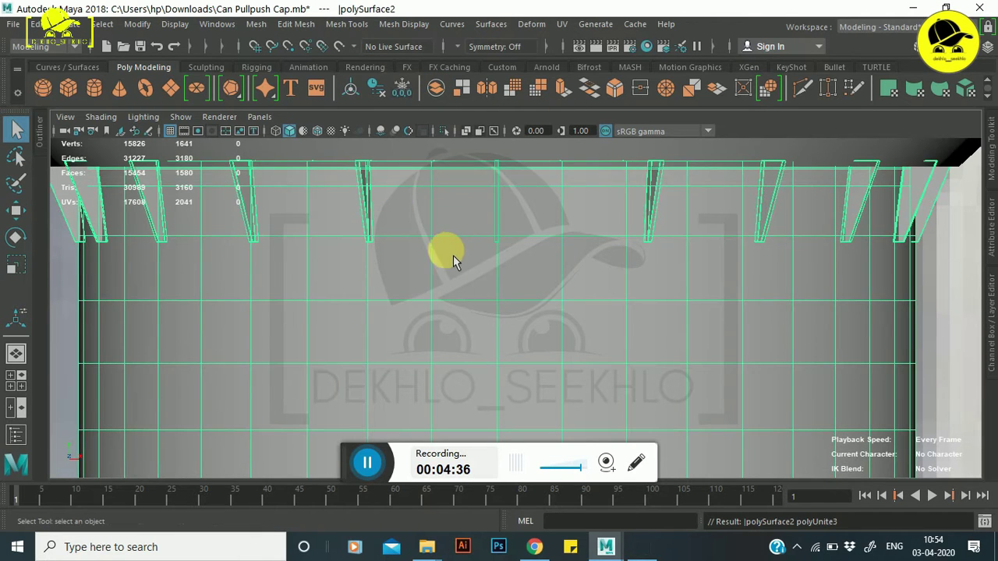
{"action": "scroll", "coordinate": [453, 255], "scroll_direction": "down", "scroll_amount": 5}
{"action": "scroll", "coordinate": [507, 288], "scroll_direction": "up", "scroll_amount": 3}
{"action": "scroll", "coordinate": [530, 294], "scroll_direction": "up", "scroll_amount": 4}
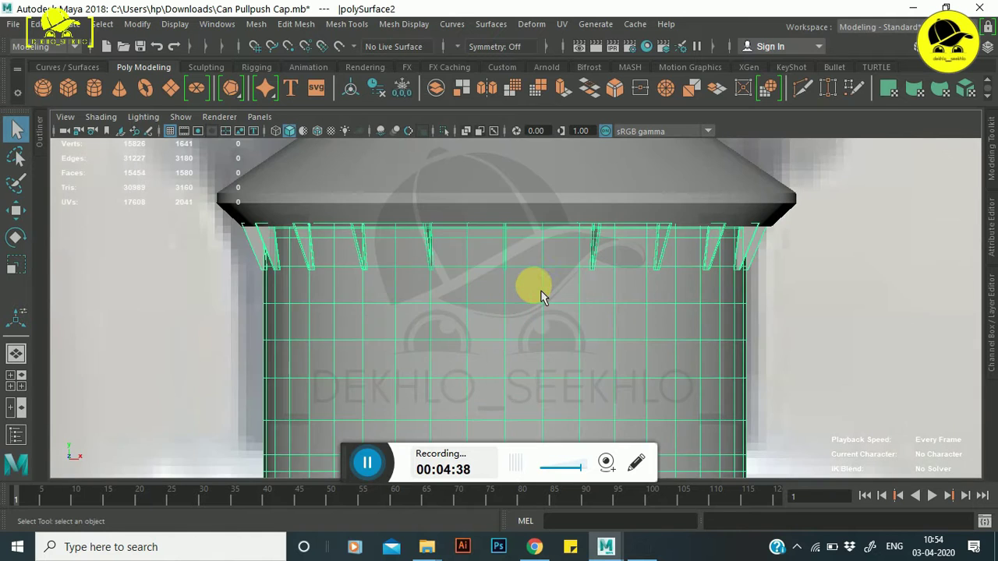
{"action": "left_click", "coordinate": [544, 295]}
{"action": "left_click", "coordinate": [686, 182]}
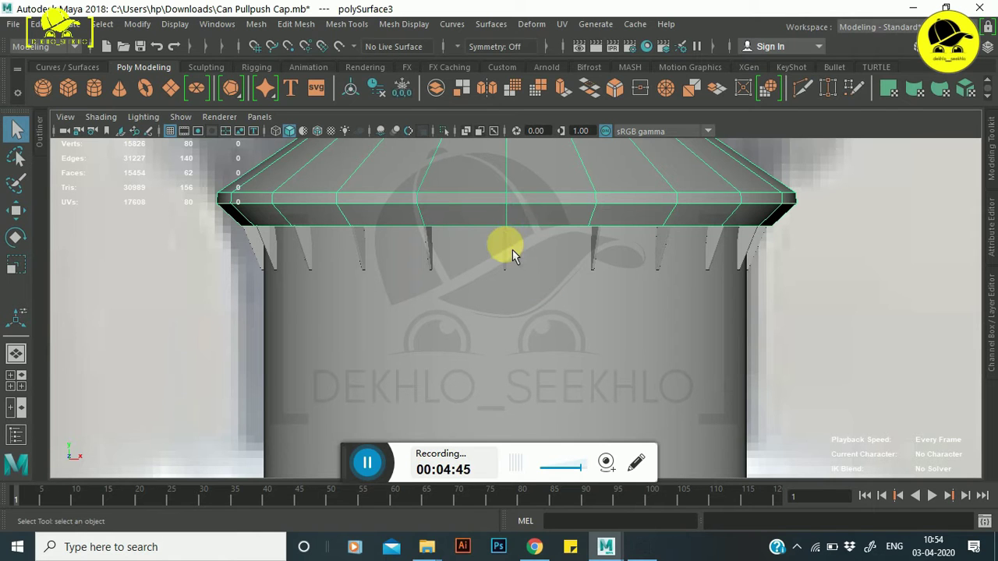
{"action": "scroll", "coordinate": [548, 217], "scroll_direction": "up", "scroll_amount": 3}
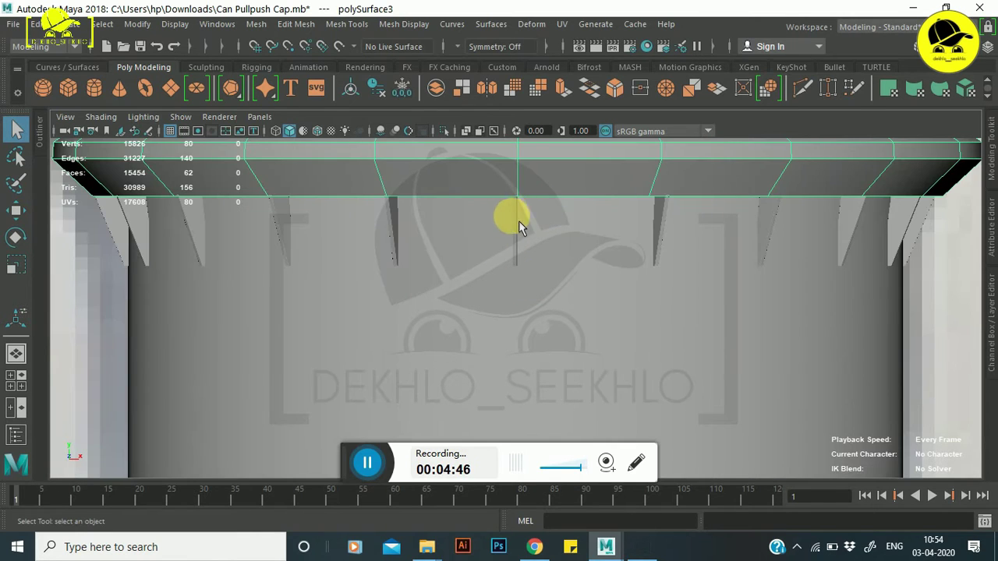
{"action": "scroll", "coordinate": [392, 250], "scroll_direction": "down", "scroll_amount": 5}
{"action": "scroll", "coordinate": [502, 394], "scroll_direction": "down", "scroll_amount": 5}
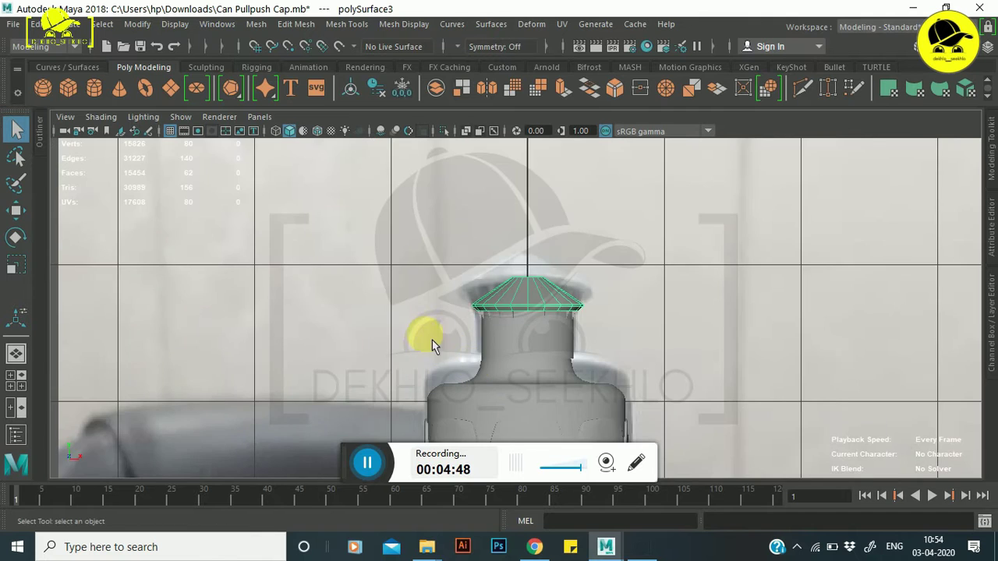
{"action": "scroll", "coordinate": [570, 346], "scroll_direction": "up", "scroll_amount": 3}
{"action": "scroll", "coordinate": [570, 342], "scroll_direction": "up", "scroll_amount": 2}
{"action": "scroll", "coordinate": [549, 326], "scroll_direction": "up", "scroll_amount": 2}
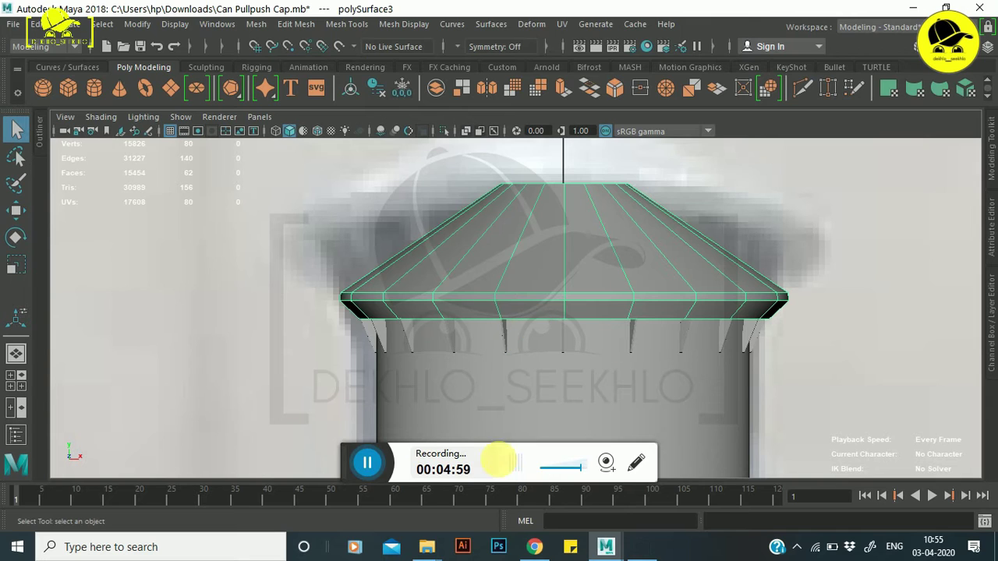
{"action": "left_click", "coordinate": [363, 466]}
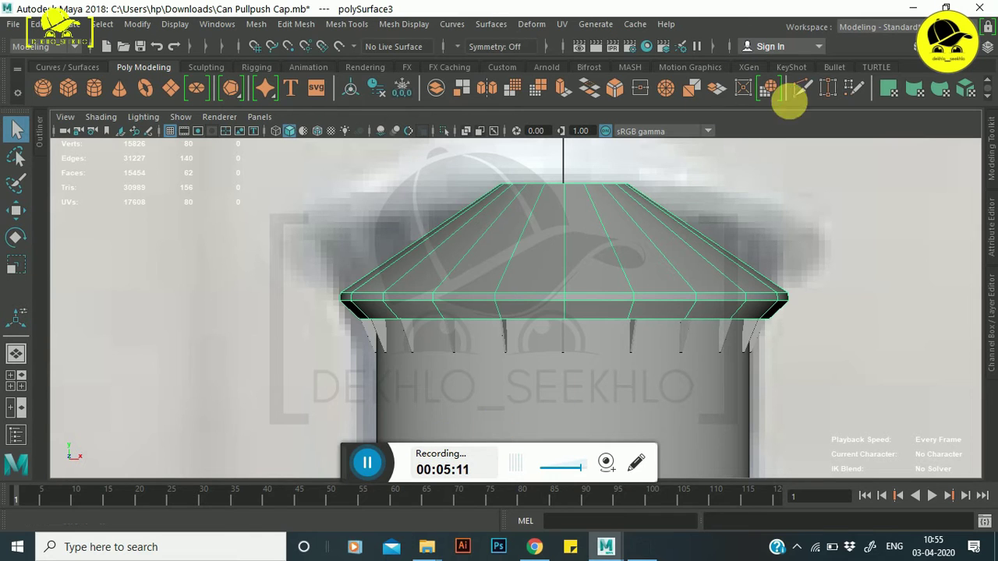
- Try Multi-Cut on the cap and zoom to frame its rim, then return to Move
{"action": "key", "text": "ctrl+shift+x"}
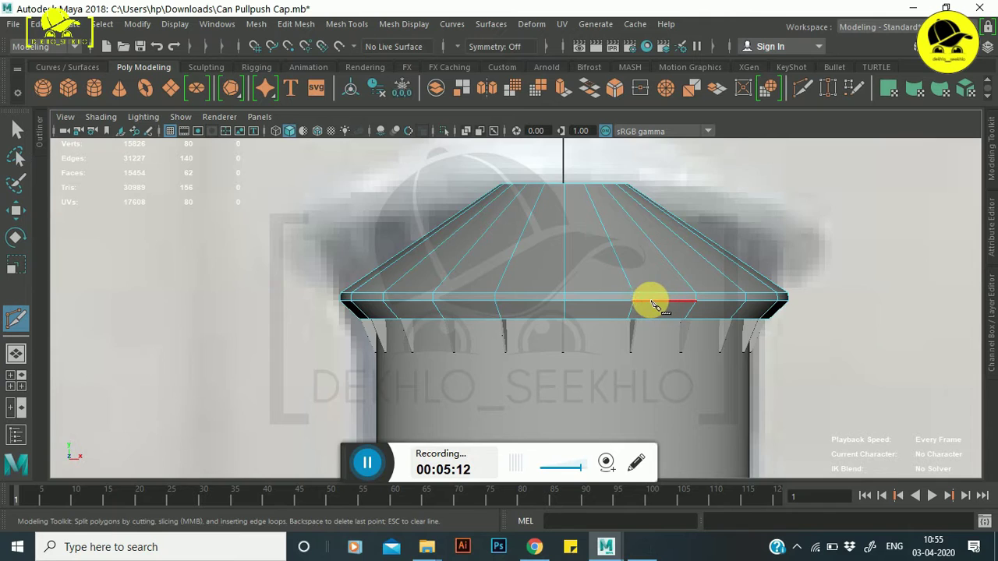
{"action": "scroll", "coordinate": [655, 306], "scroll_direction": "up", "scroll_amount": 2}
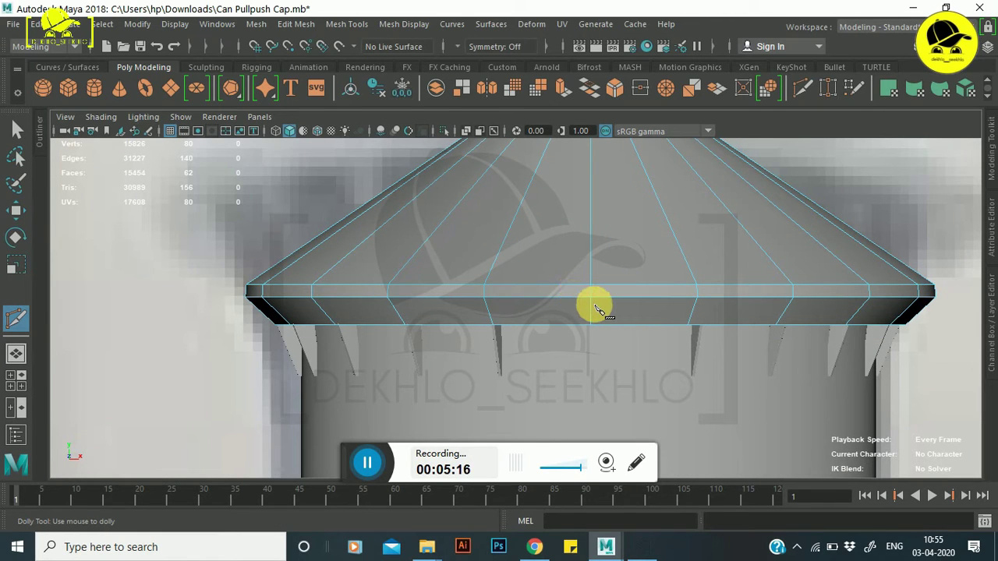
{"action": "scroll", "coordinate": [445, 383], "scroll_direction": "down", "scroll_amount": 2}
{"action": "scroll", "coordinate": [457, 379], "scroll_direction": "down", "scroll_amount": 2}
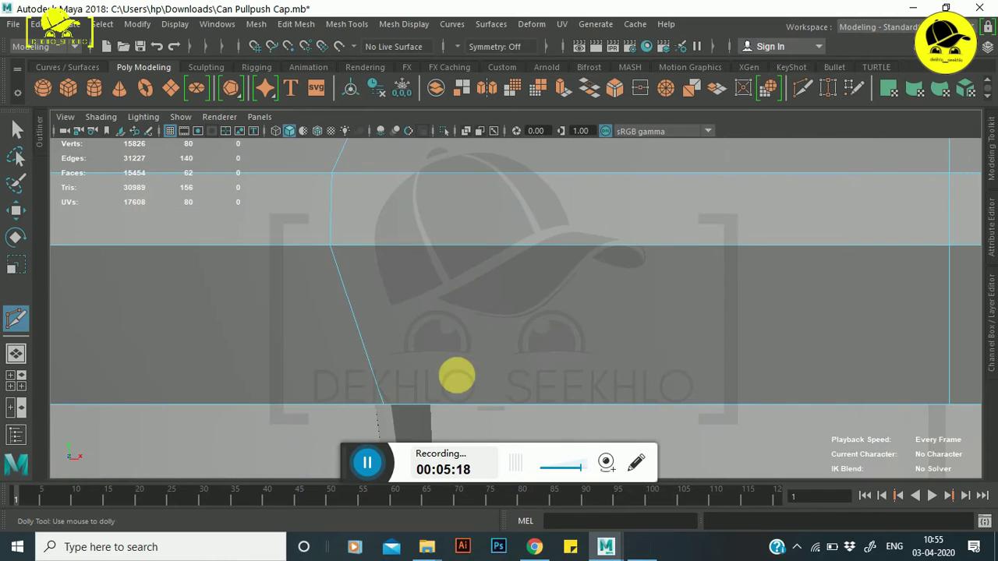
{"action": "scroll", "coordinate": [416, 330], "scroll_direction": "down", "scroll_amount": 2}
{"action": "scroll", "coordinate": [506, 323], "scroll_direction": "down", "scroll_amount": 1}
{"action": "scroll", "coordinate": [506, 324], "scroll_direction": "up", "scroll_amount": 2}
{"action": "scroll", "coordinate": [528, 285], "scroll_direction": "up", "scroll_amount": 3}
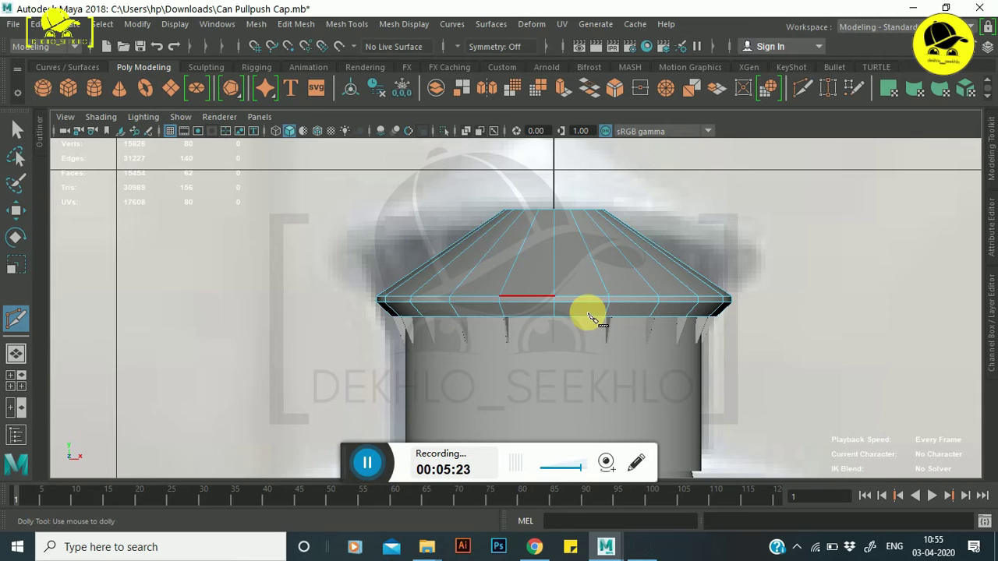
{"action": "scroll", "coordinate": [560, 312], "scroll_direction": "up", "scroll_amount": 3}
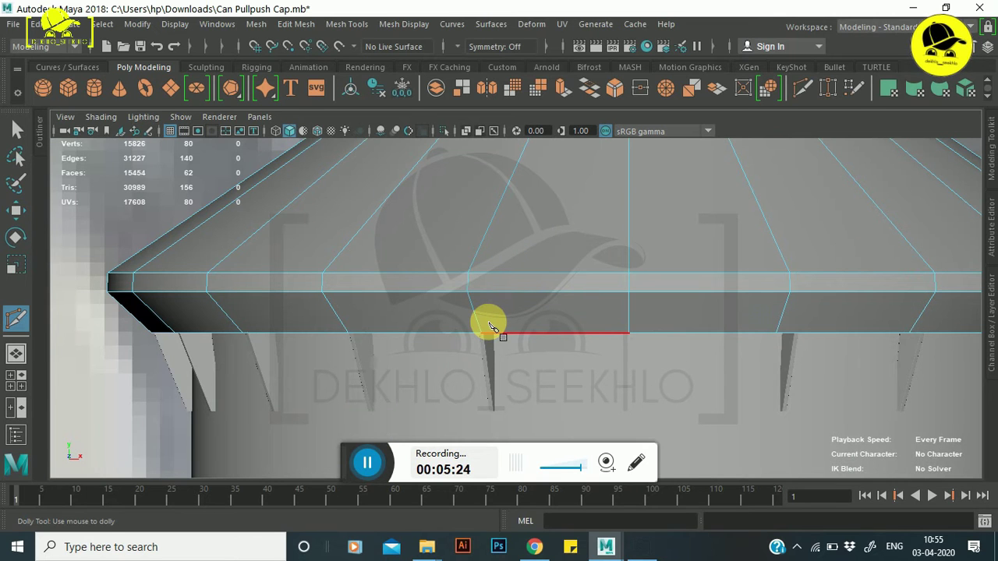
{"action": "key", "text": "w"}
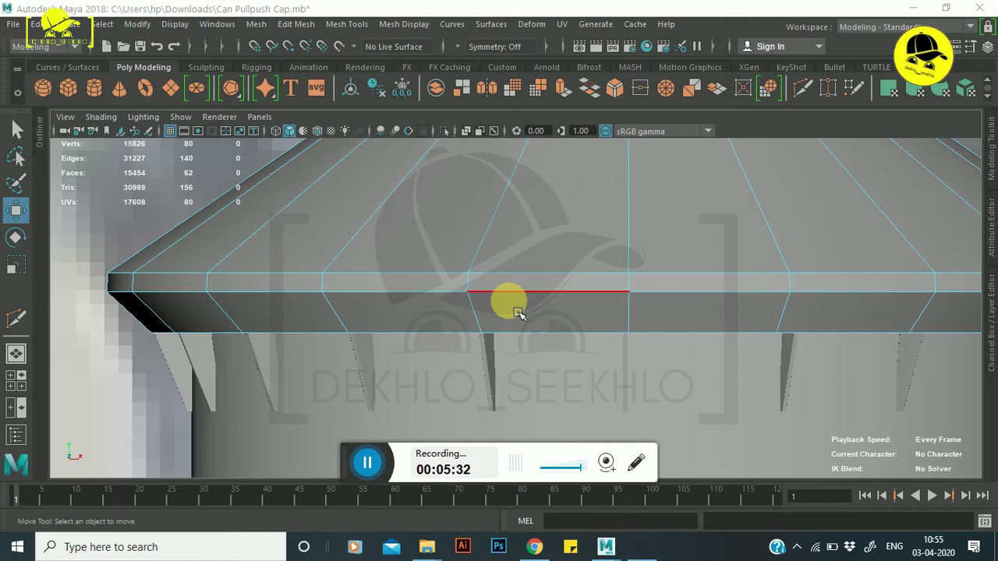
{"action": "scroll", "coordinate": [515, 292], "scroll_direction": "up", "scroll_amount": 2}
- Insert five horizontal edge loops around the cap rim, raising its count to 180 vertices
{"action": "left_click", "coordinate": [800, 87]}
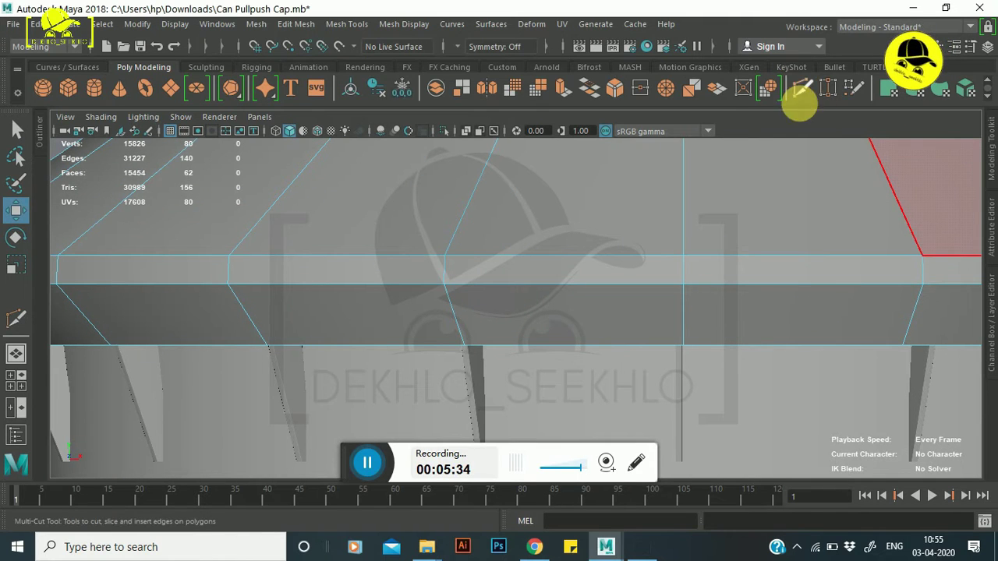
{"action": "left_click", "coordinate": [464, 346]}
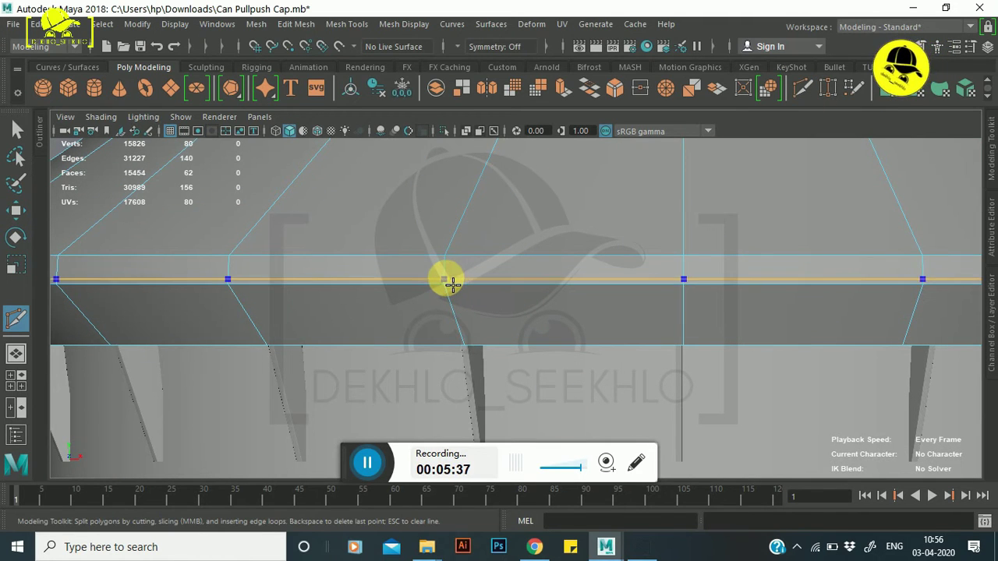
{"action": "left_click", "coordinate": [450, 279], "text": "ctrl"}
{"action": "left_click", "coordinate": [447, 290], "text": "ctrl"}
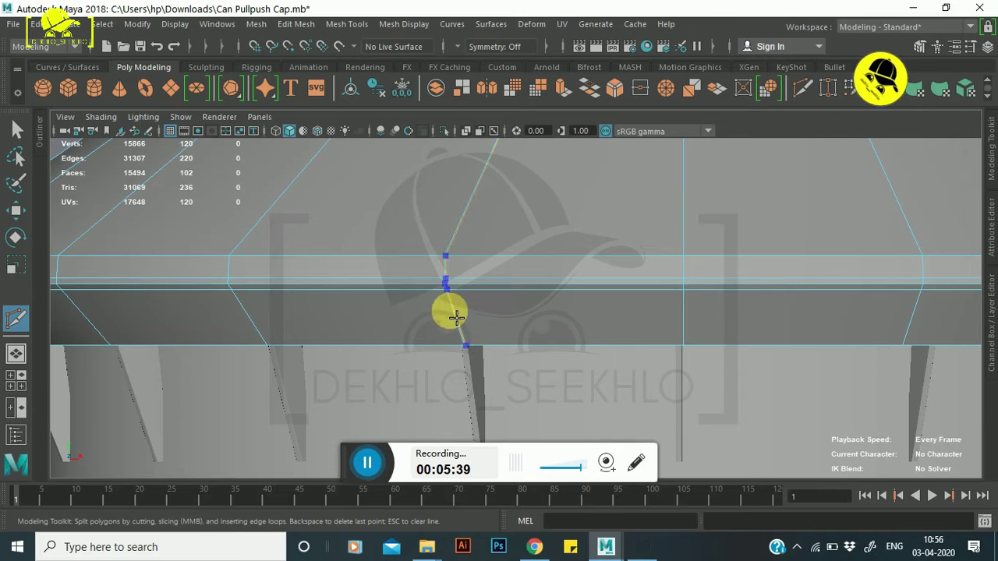
{"action": "left_click", "coordinate": [463, 341], "text": "ctrl"}
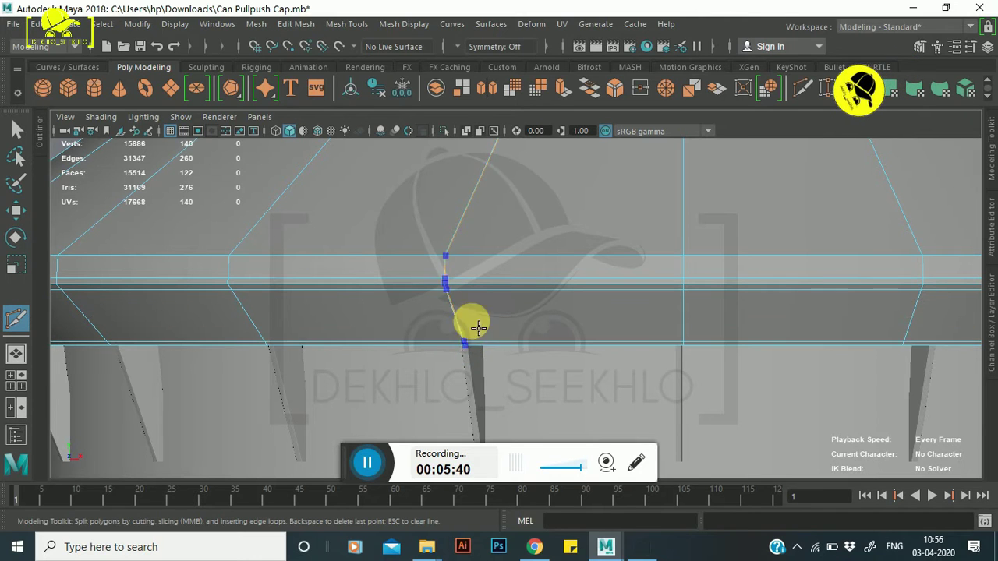
{"action": "left_click", "coordinate": [450, 263], "text": "ctrl"}
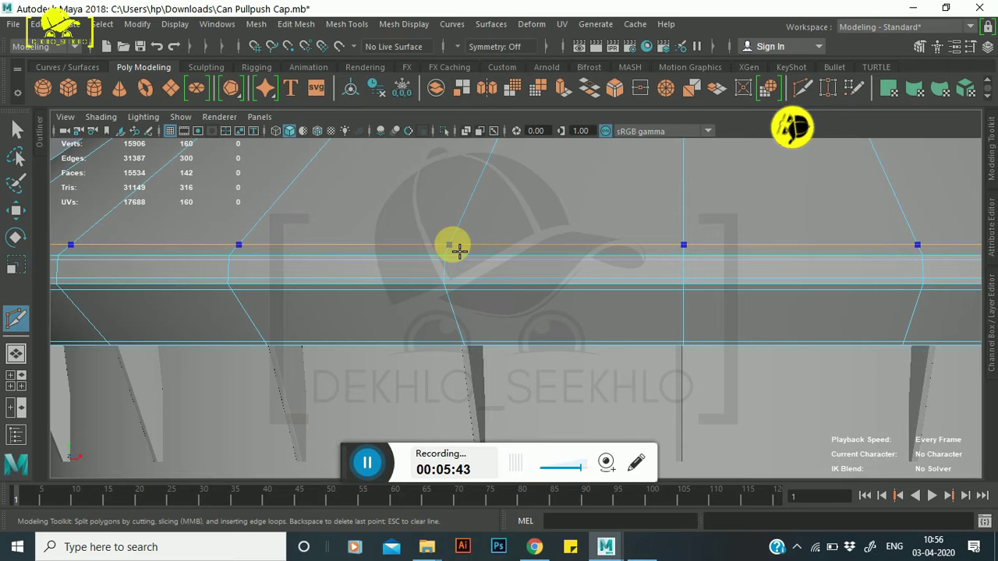
{"action": "left_click", "coordinate": [458, 253], "text": "ctrl"}
{"action": "scroll", "coordinate": [514, 312], "scroll_direction": "down", "scroll_amount": 5}
{"action": "scroll", "coordinate": [538, 281], "scroll_direction": "up", "scroll_amount": 2}
{"action": "scroll", "coordinate": [535, 274], "scroll_direction": "up", "scroll_amount": 3}
{"action": "scroll", "coordinate": [545, 257], "scroll_direction": "up", "scroll_amount": 2}
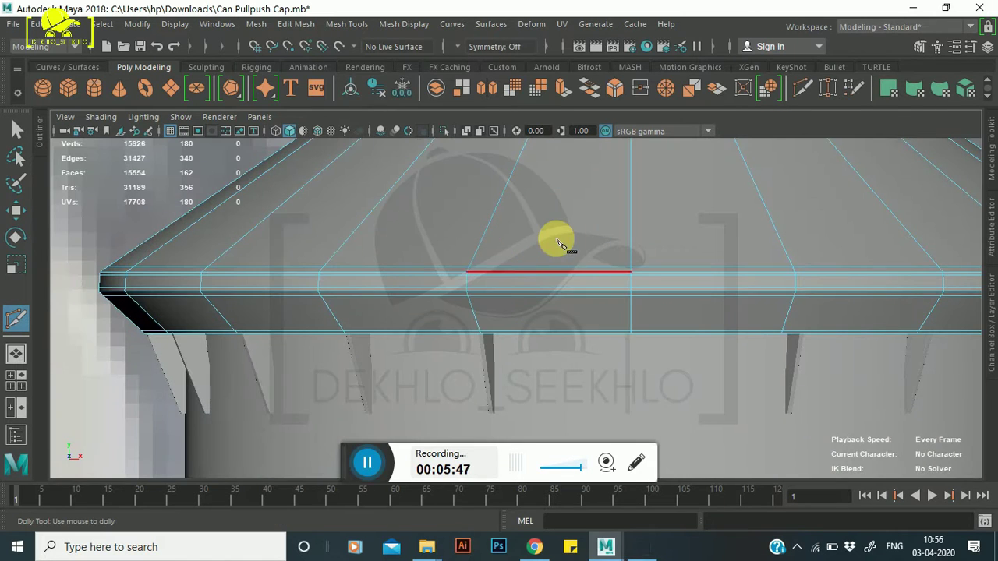
{"action": "key", "text": "w"}
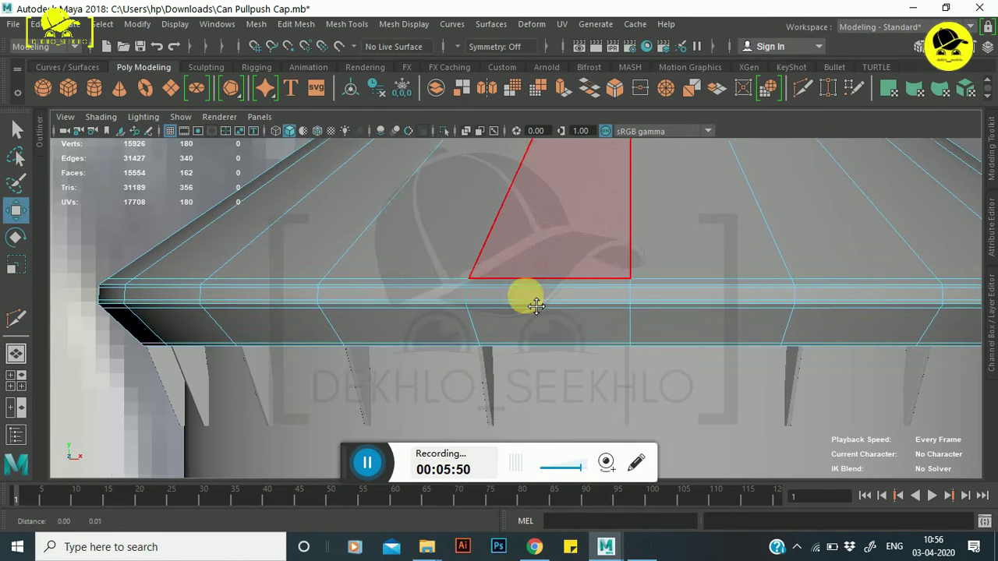
- Add two edge loops along the cap's top edge, bringing it to 220 vertices
{"action": "left_click_drag", "start_coordinate": [534, 242], "coordinate": [575, 284], "text": "alt"}
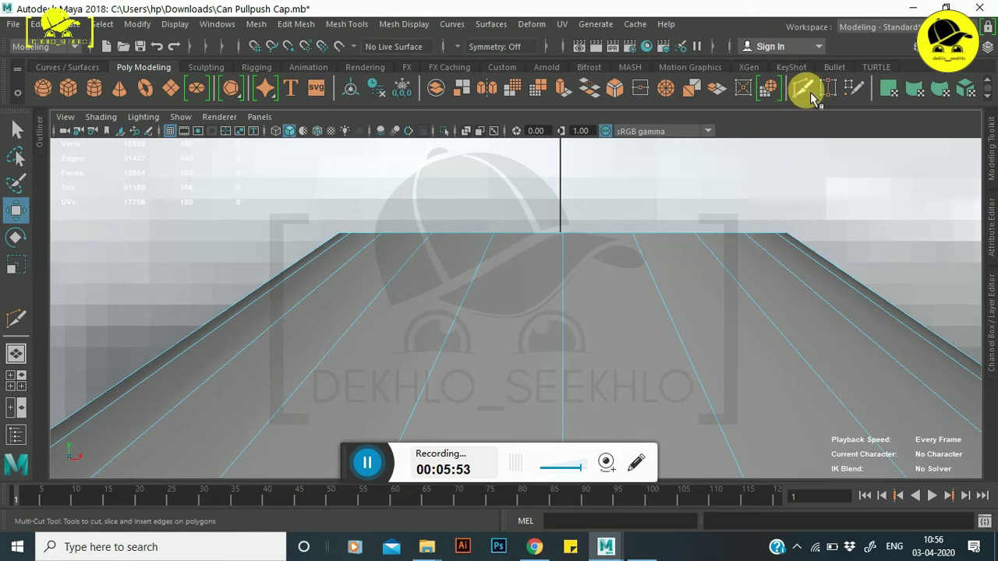
{"action": "left_click", "coordinate": [799, 86]}
{"action": "left_click", "coordinate": [423, 248], "text": "ctrl"}
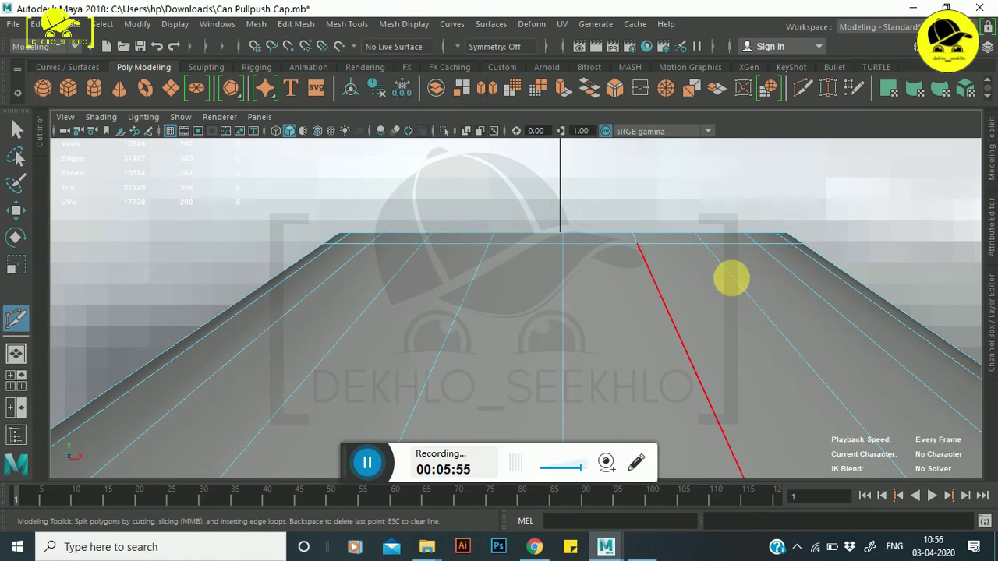
{"action": "left_click", "coordinate": [394, 265], "text": "ctrl"}
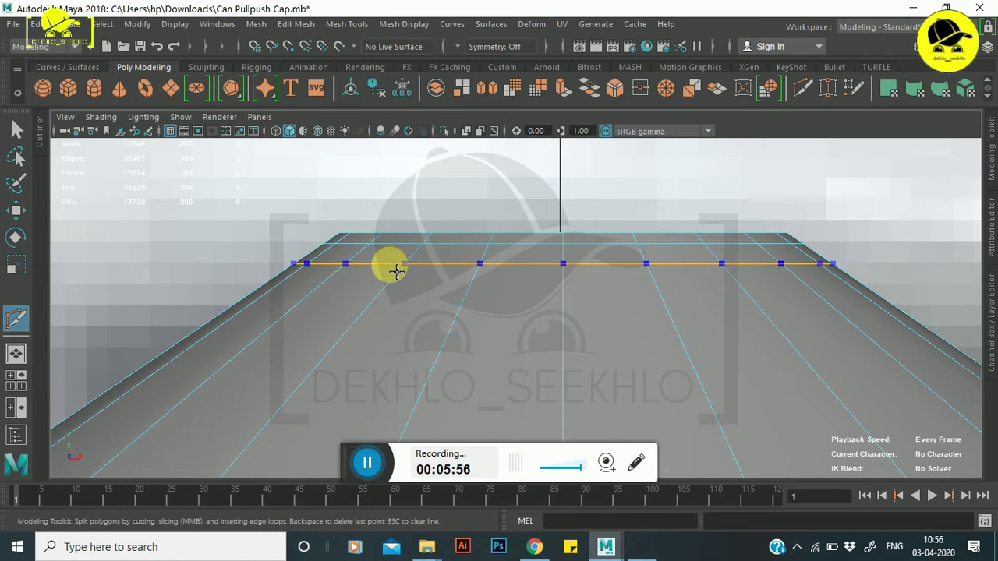
{"action": "key", "text": "w"}
- Reframe on the cap, select the whole flared cap top, and bring up its marking menu
{"action": "scroll", "coordinate": [528, 257], "scroll_direction": "up", "scroll_amount": 3}
{"action": "scroll", "coordinate": [517, 312], "scroll_direction": "up", "scroll_amount": 3}
{"action": "middle_click_drag", "start_coordinate": [530, 323], "coordinate": [533, 338], "text": "alt"}
{"action": "scroll", "coordinate": [518, 267], "scroll_direction": "up", "scroll_amount": 2}
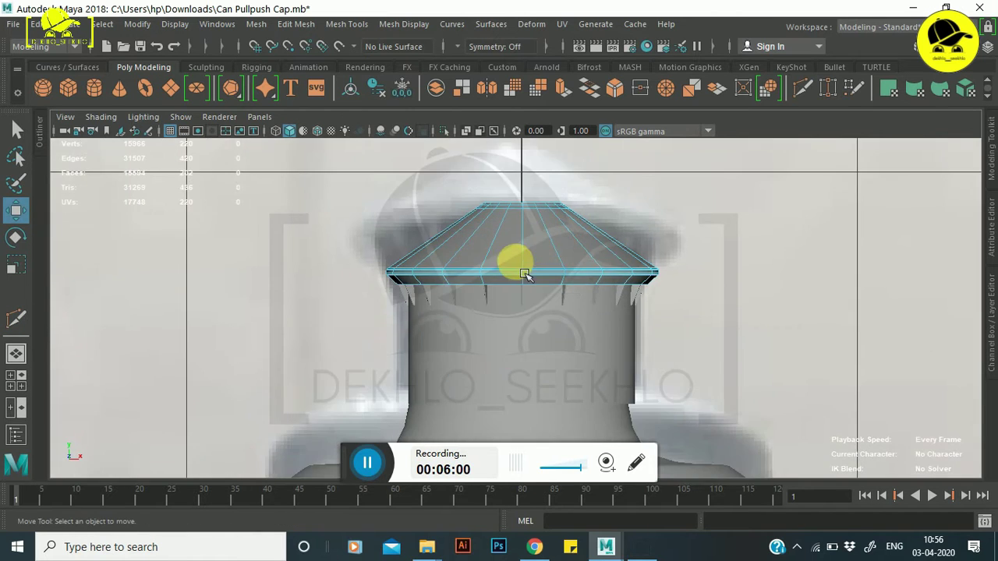
{"action": "scroll", "coordinate": [517, 267], "scroll_direction": "up", "scroll_amount": 3}
{"action": "scroll", "coordinate": [531, 395], "scroll_direction": "up", "scroll_amount": 2}
{"action": "middle_click_drag", "start_coordinate": [511, 374], "coordinate": [534, 389], "text": "alt"}
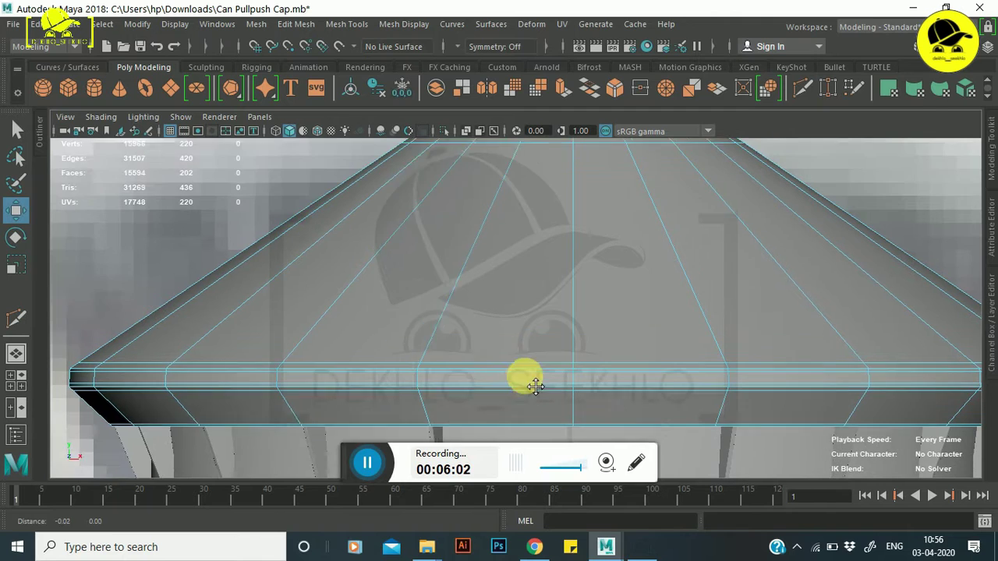
{"action": "left_click", "coordinate": [511, 318]}
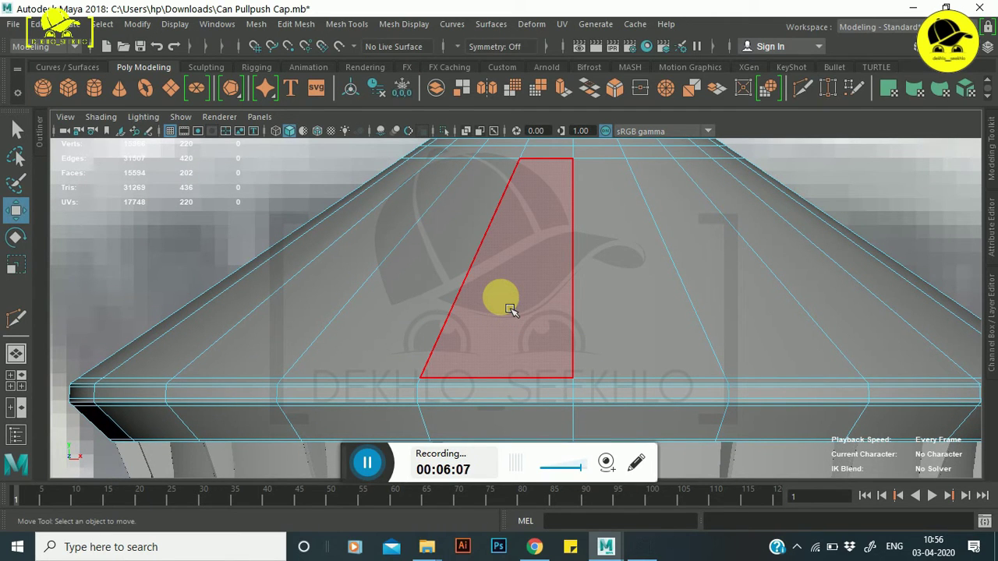
{"action": "mouse_move", "coordinate": [511, 309]}
{"action": "right_mouse_down"}
{"action": "mouse_move", "coordinate": [502, 267]}
{"action": "mouse_move", "coordinate": [628, 113]}
{"action": "right_mouse_up"}
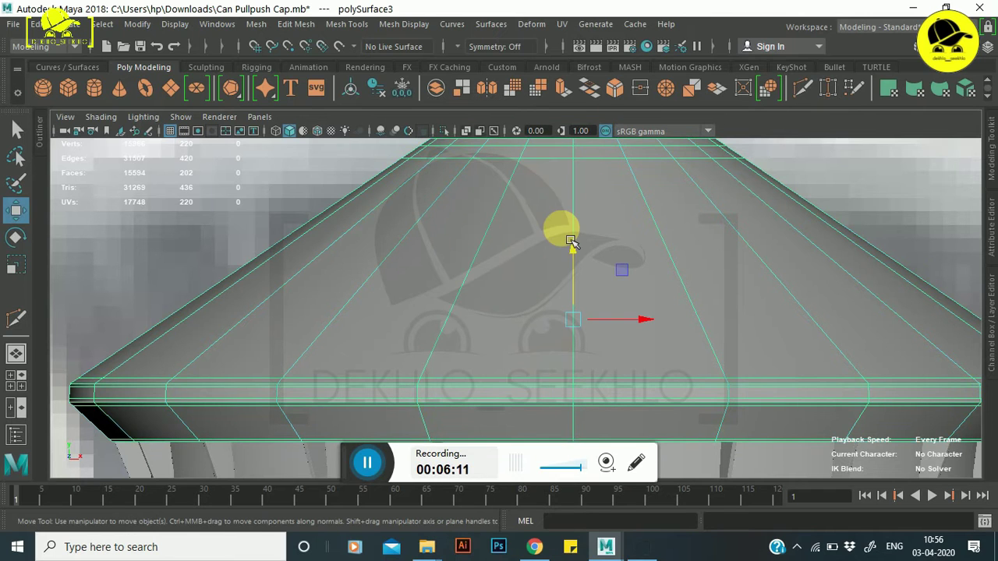
{"action": "right_click_drag", "start_coordinate": [571, 240], "coordinate": [528, 292], "text": "shift"}
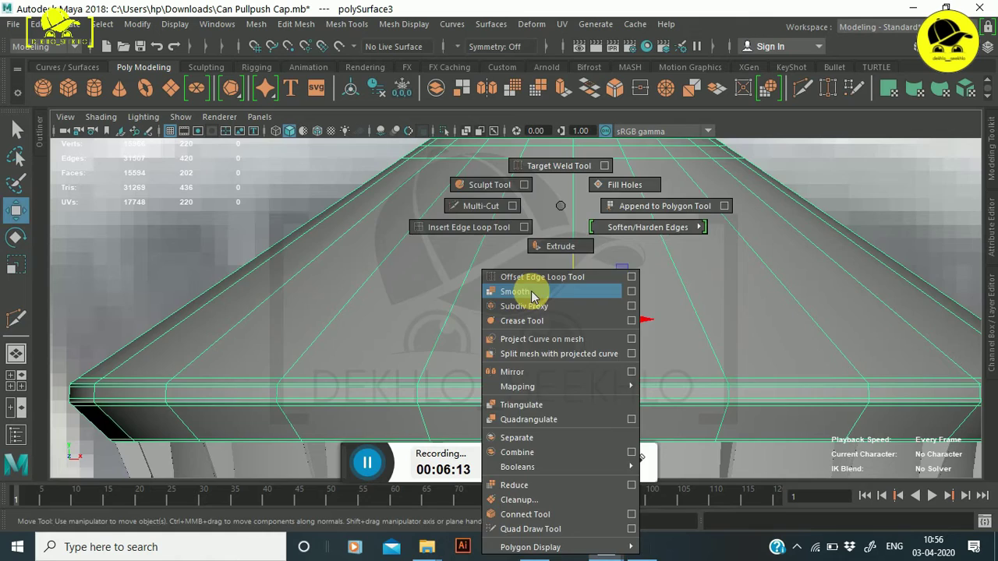
{"action": "scroll", "coordinate": [507, 301], "scroll_direction": "down", "scroll_amount": 5}
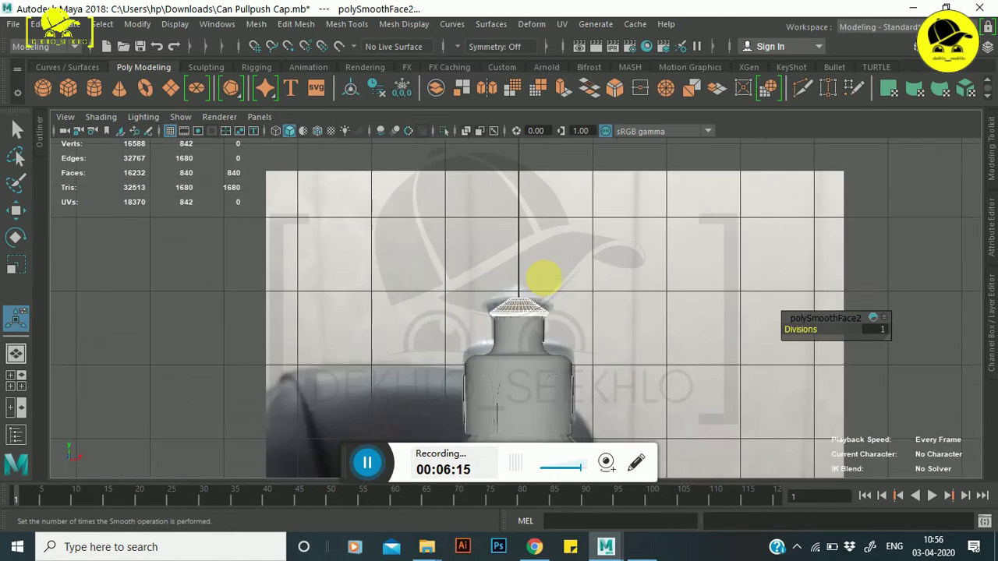
{"action": "scroll", "coordinate": [624, 283], "scroll_direction": "up", "scroll_amount": 3}
{"action": "scroll", "coordinate": [575, 245], "scroll_direction": "up", "scroll_amount": 4}
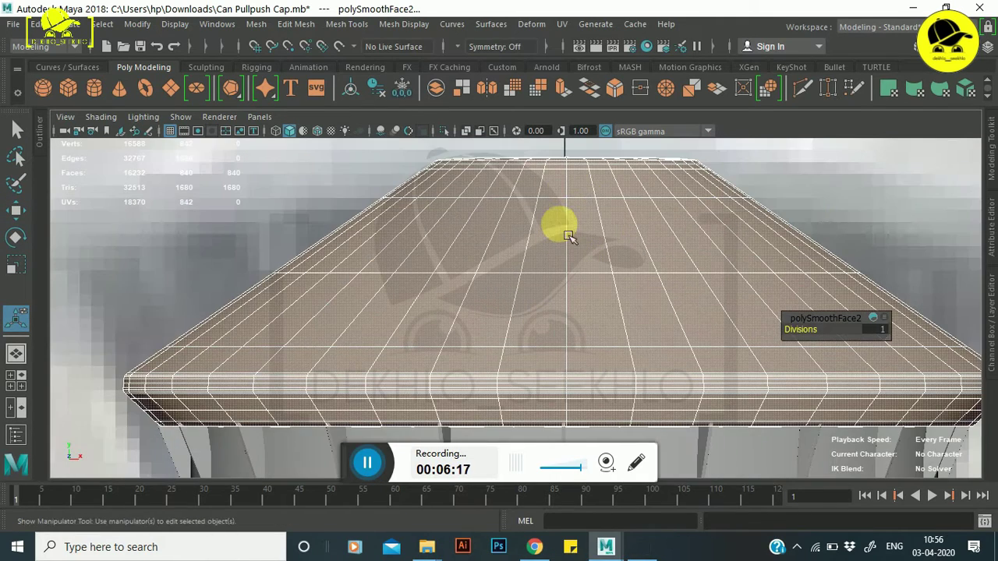
{"action": "left_click", "coordinate": [891, 191]}
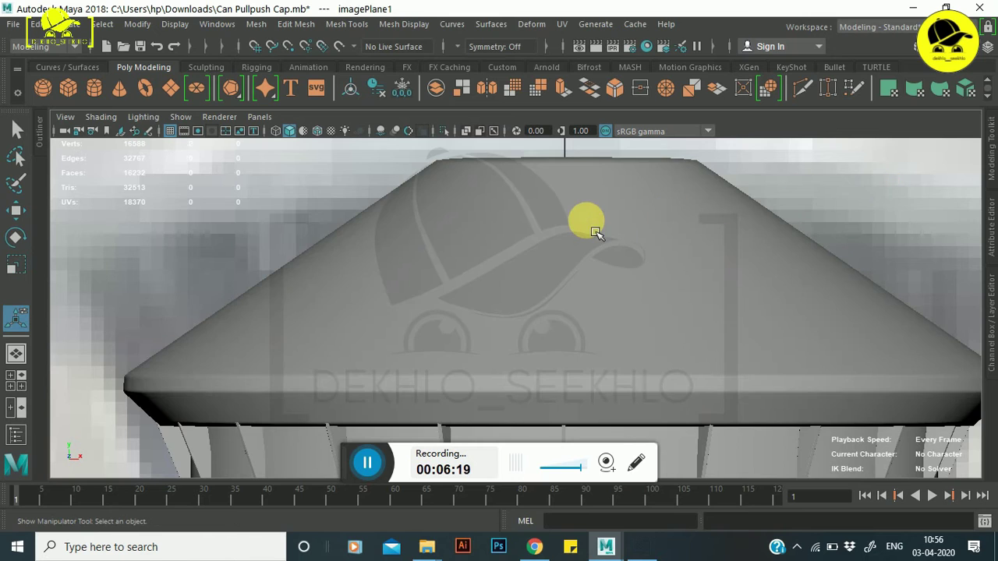
{"action": "scroll", "coordinate": [581, 273], "scroll_direction": "down", "scroll_amount": 5}
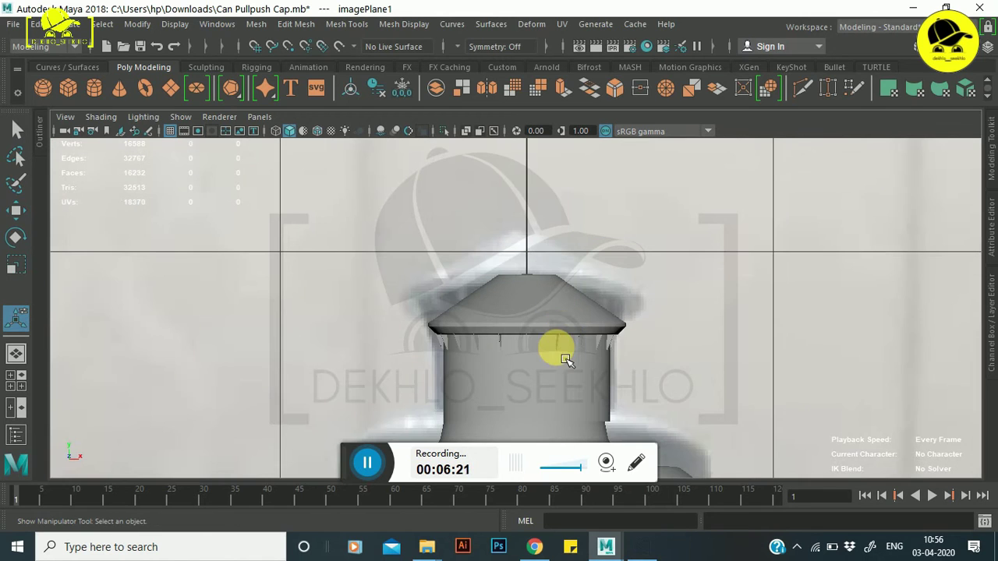
{"action": "left_click", "coordinate": [530, 315]}
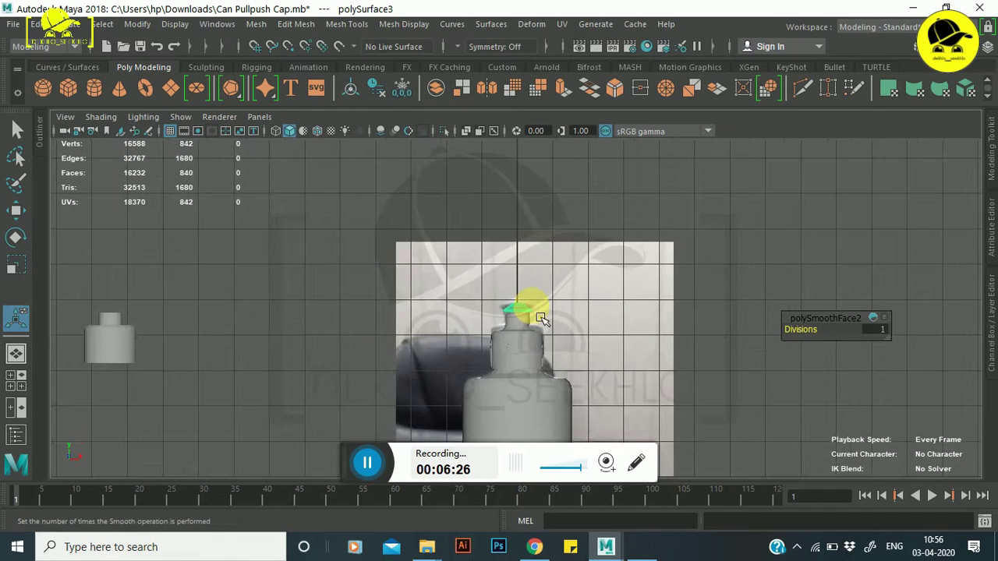
{"action": "scroll", "coordinate": [535, 325], "scroll_direction": "up", "scroll_amount": 3}
{"action": "scroll", "coordinate": [537, 323], "scroll_direction": "up", "scroll_amount": 3}
{"action": "scroll", "coordinate": [539, 319], "scroll_direction": "up", "scroll_amount": 3}
{"action": "scroll", "coordinate": [484, 343], "scroll_direction": "up", "scroll_amount": 3}
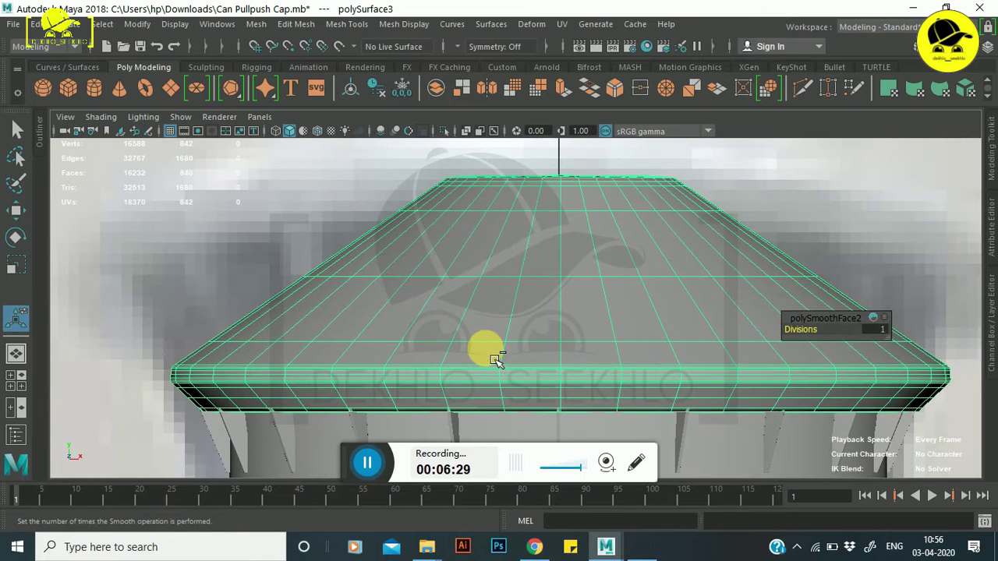
{"action": "key", "text": "ctrl+z"}
{"action": "key", "text": "ctrl+z"}
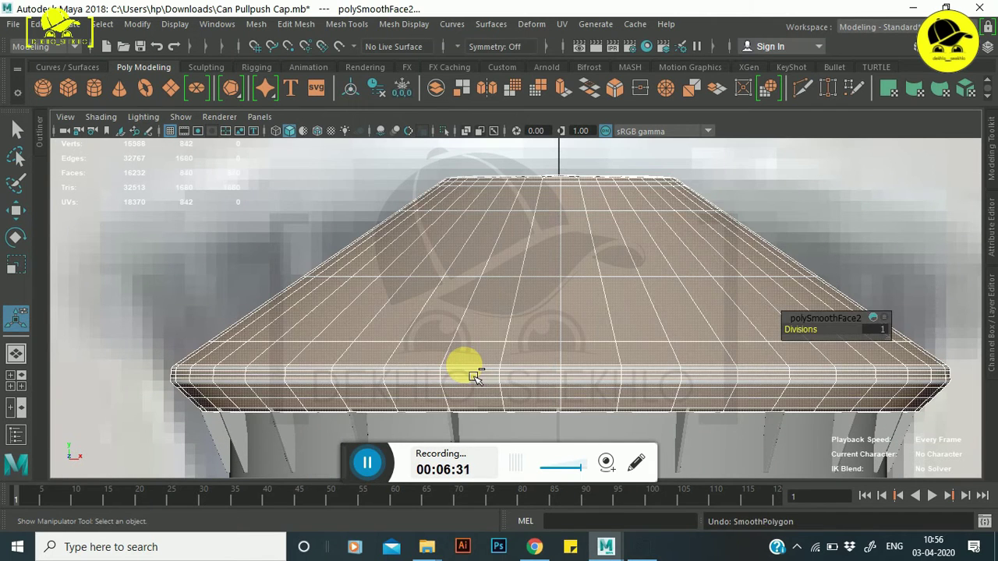
{"action": "key", "text": "ctrl+z"}
{"action": "scroll", "coordinate": [459, 386], "scroll_direction": "up", "scroll_amount": 3}
{"action": "scroll", "coordinate": [515, 258], "scroll_direction": "up", "scroll_amount": 3}
{"action": "scroll", "coordinate": [483, 269], "scroll_direction": "up", "scroll_amount": 3}
{"action": "mouse_move", "coordinate": [483, 269]}
{"action": "middle_mouse_down", "text": "alt"}
{"action": "mouse_move", "coordinate": [561, 355]}
{"action": "mouse_move", "coordinate": [639, 329]}
{"action": "mouse_move", "coordinate": [616, 349]}
{"action": "middle_mouse_up", "text": "alt"}
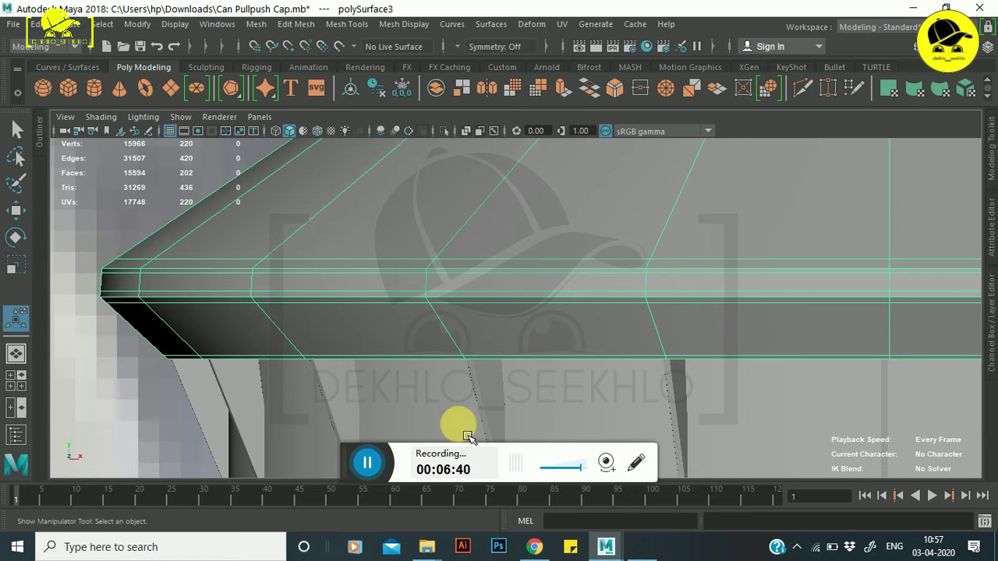
{"action": "key", "text": "q"}
{"action": "left_click", "coordinate": [351, 434]}
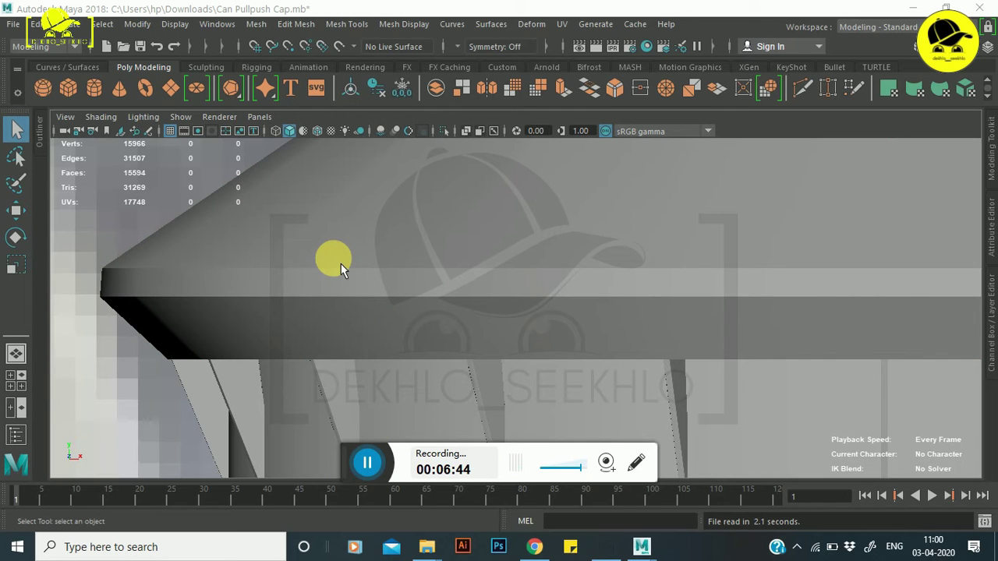
{"action": "key", "text": "ctrl+s"}
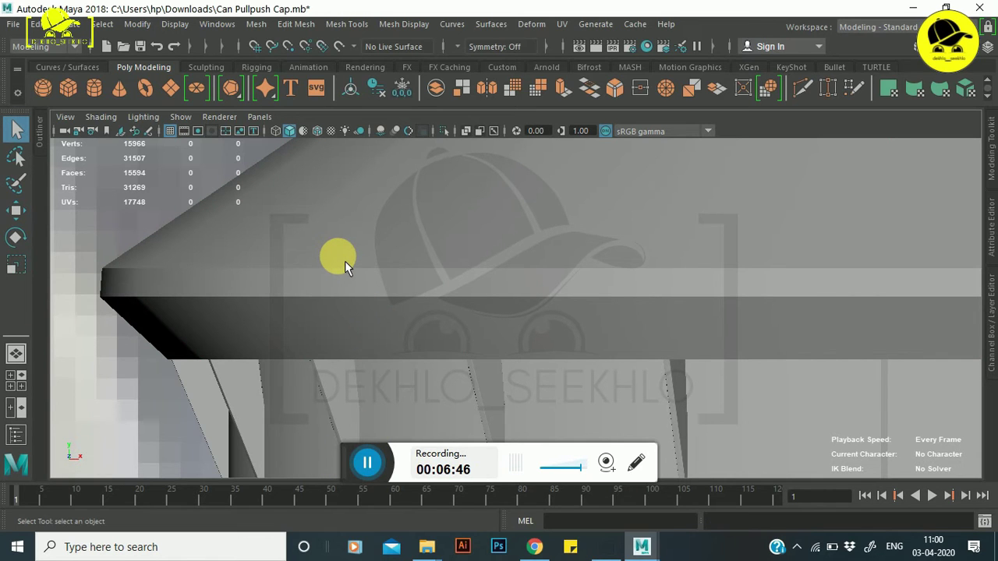
{"action": "left_click", "coordinate": [347, 267]}
{"action": "scroll", "coordinate": [338, 294], "scroll_direction": "up", "scroll_amount": 3}
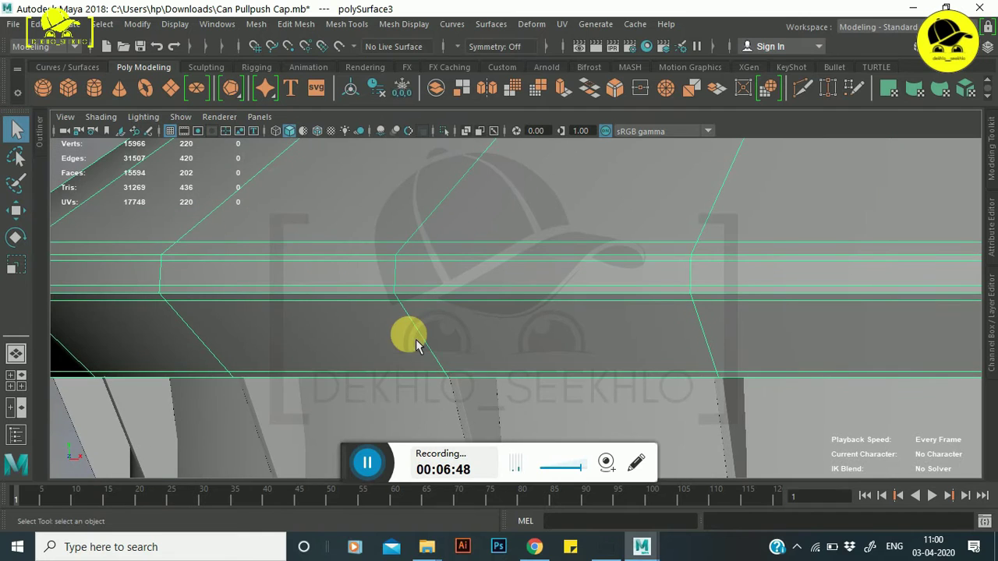
{"action": "scroll", "coordinate": [461, 305], "scroll_direction": "up", "scroll_amount": 1}
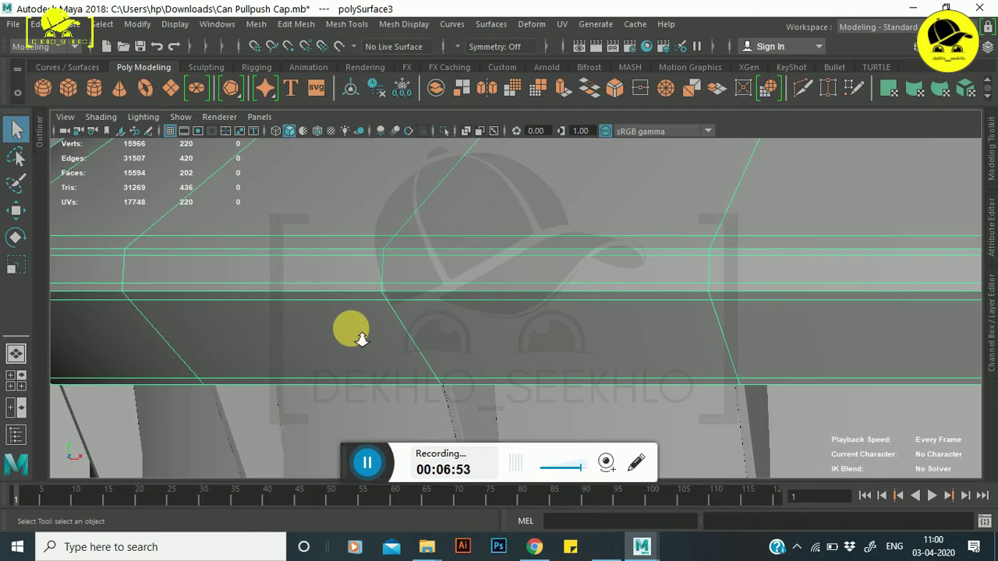
{"action": "scroll", "coordinate": [352, 330], "scroll_direction": "down", "scroll_amount": 5}
{"action": "scroll", "coordinate": [486, 317], "scroll_direction": "up", "scroll_amount": 1}
{"action": "scroll", "coordinate": [486, 317], "scroll_direction": "up", "scroll_amount": 2}
{"action": "scroll", "coordinate": [452, 316], "scroll_direction": "up", "scroll_amount": 2}
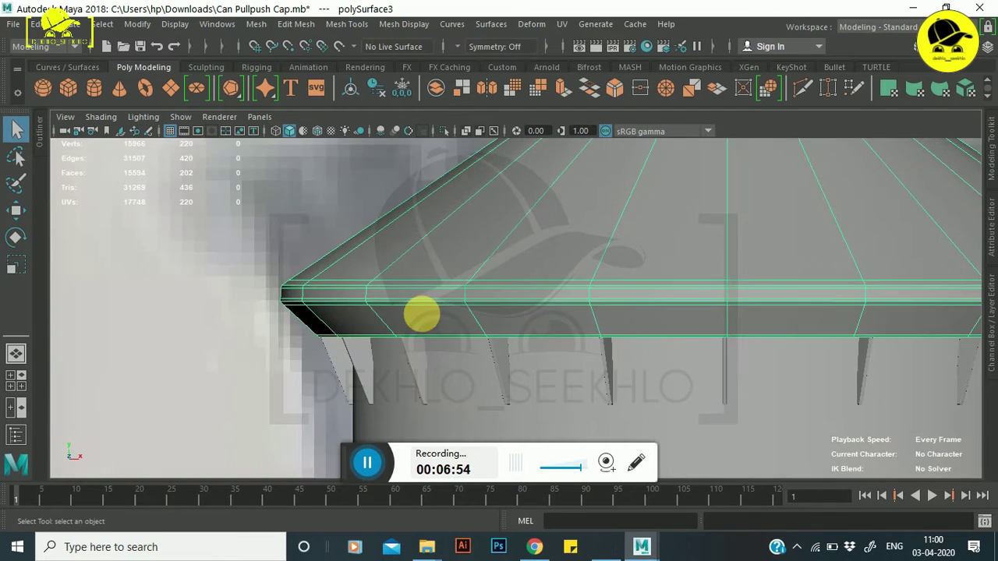
{"action": "scroll", "coordinate": [425, 320], "scroll_direction": "up", "scroll_amount": 2}
{"action": "left_click_drag", "start_coordinate": [447, 354], "coordinate": [472, 340], "text": "alt"}
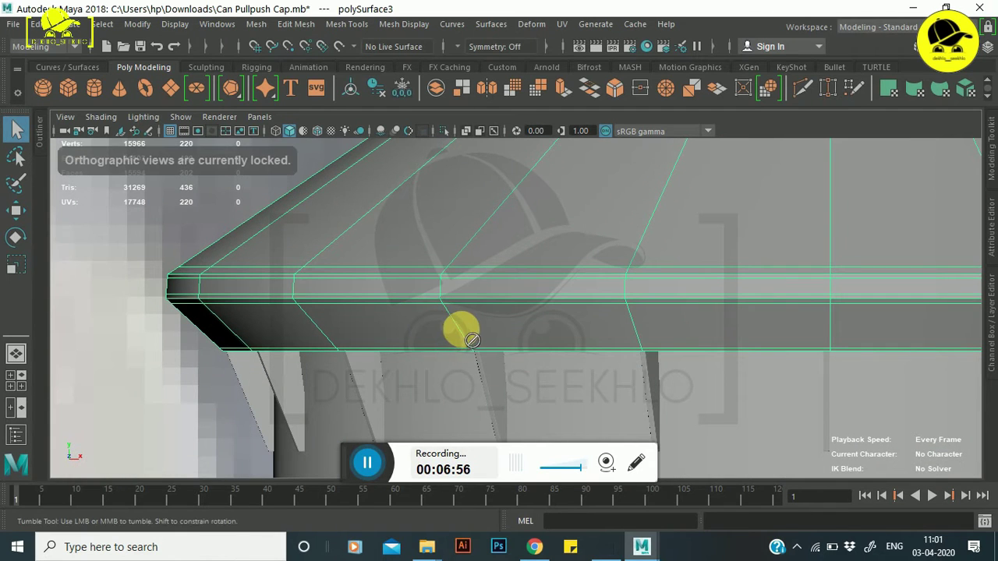
{"action": "key", "text": "space"}
{"action": "key", "text": "space"}
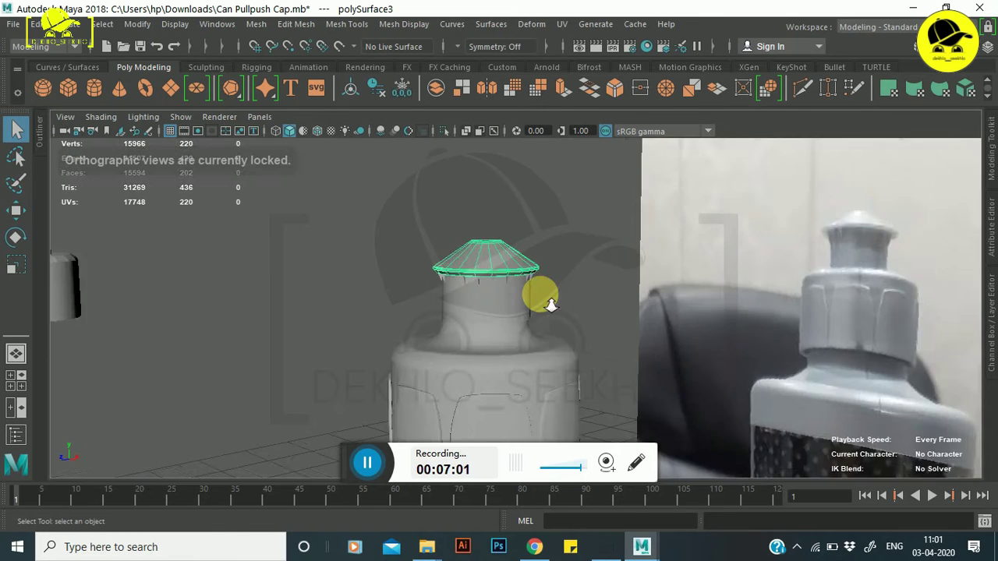
{"action": "scroll", "coordinate": [510, 283], "scroll_direction": "up", "scroll_amount": 3}
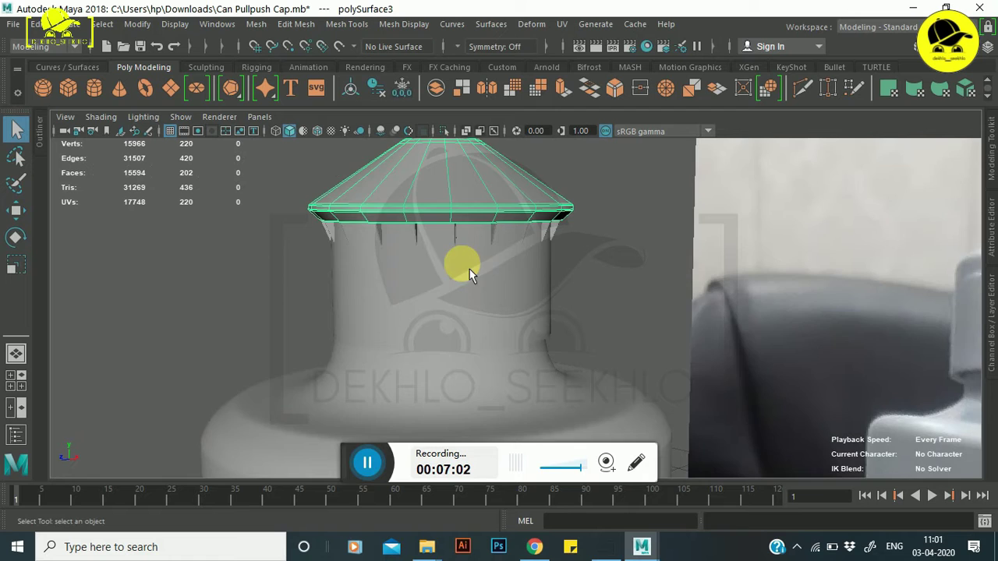
{"action": "mouse_move", "coordinate": [469, 269]}
{"action": "left_mouse_down", "text": "alt"}
{"action": "mouse_move", "coordinate": [686, 261]}
{"action": "mouse_move", "coordinate": [664, 294]}
{"action": "mouse_move", "coordinate": [590, 303]}
{"action": "mouse_move", "coordinate": [531, 263]}
{"action": "left_mouse_up", "text": "alt"}
{"action": "mouse_move", "coordinate": [538, 277]}
{"action": "middle_mouse_down", "text": "alt"}
{"action": "mouse_move", "coordinate": [579, 323]}
{"action": "mouse_move", "coordinate": [496, 234]}
{"action": "mouse_move", "coordinate": [530, 234]}
{"action": "mouse_move", "coordinate": [642, 358]}
{"action": "middle_mouse_up", "text": "alt"}
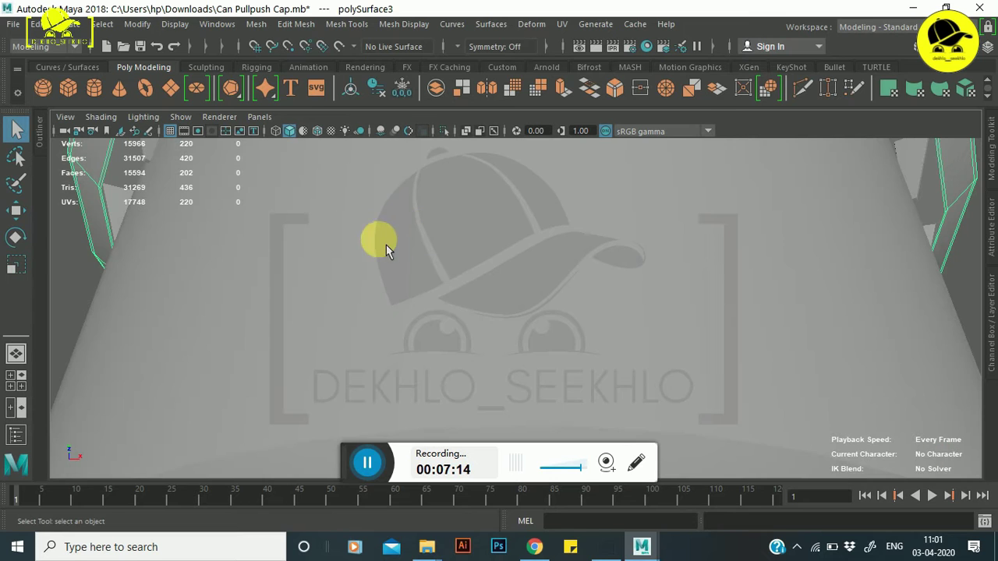
{"action": "mouse_move", "coordinate": [386, 245]}
{"action": "middle_mouse_down", "text": "alt"}
{"action": "mouse_move", "coordinate": [501, 294]}
{"action": "mouse_move", "coordinate": [435, 263]}
{"action": "middle_mouse_up", "text": "alt"}
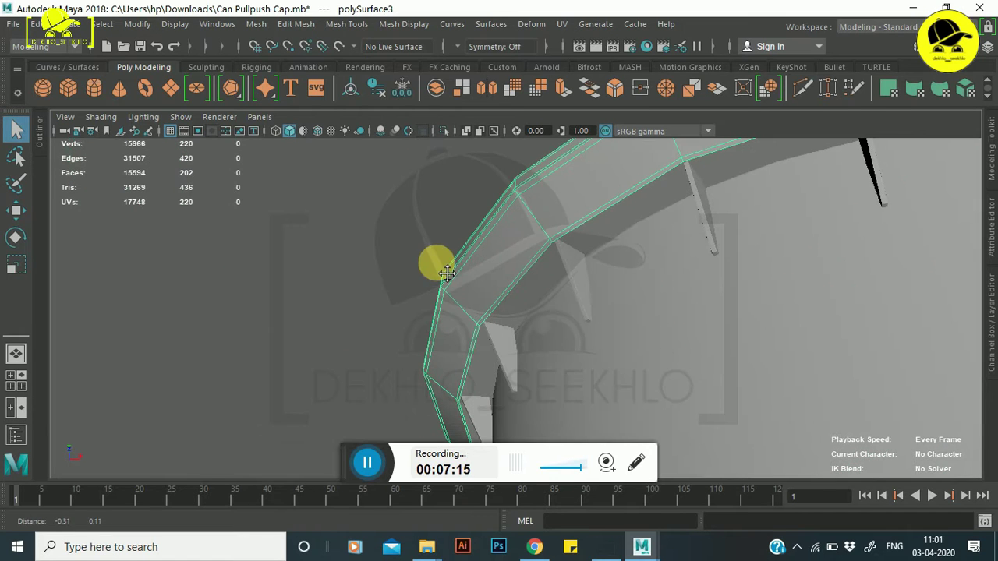
- Cancel Multi-Cut, select the cap ring's inner face strip and frame it
{"action": "left_click", "coordinate": [802, 87]}
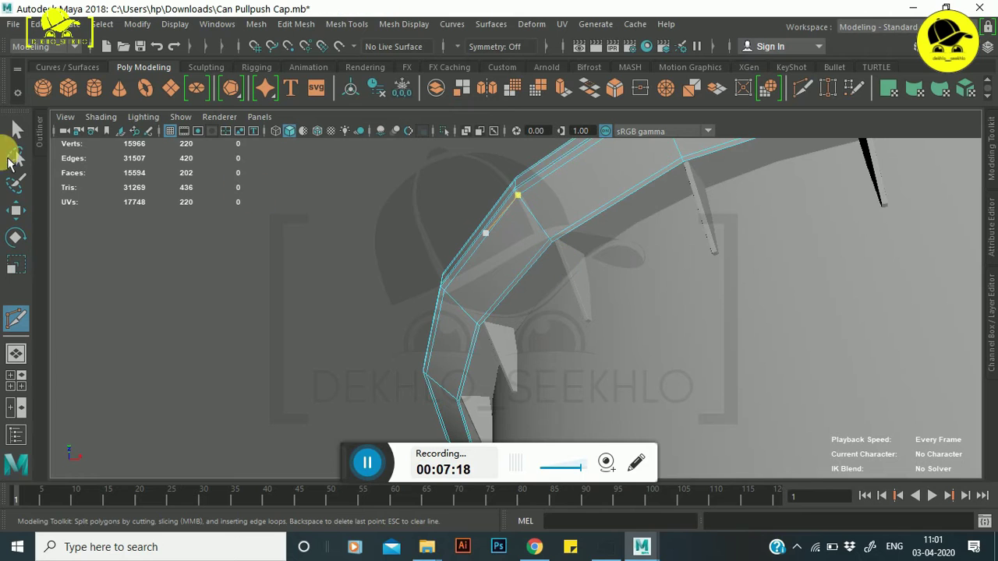
{"action": "left_click", "coordinate": [16, 128]}
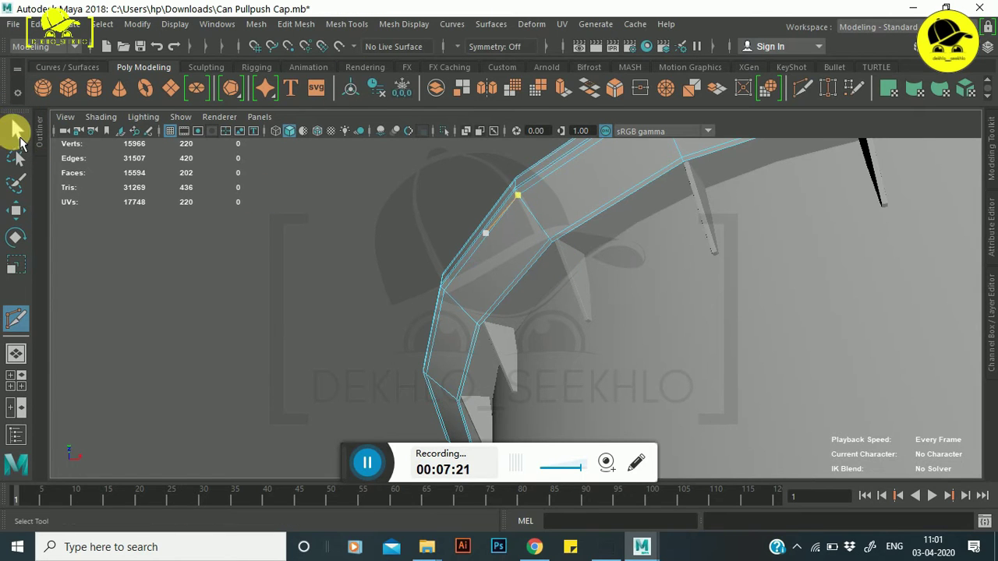
{"action": "left_click", "coordinate": [628, 224]}
{"action": "key", "text": "r"}
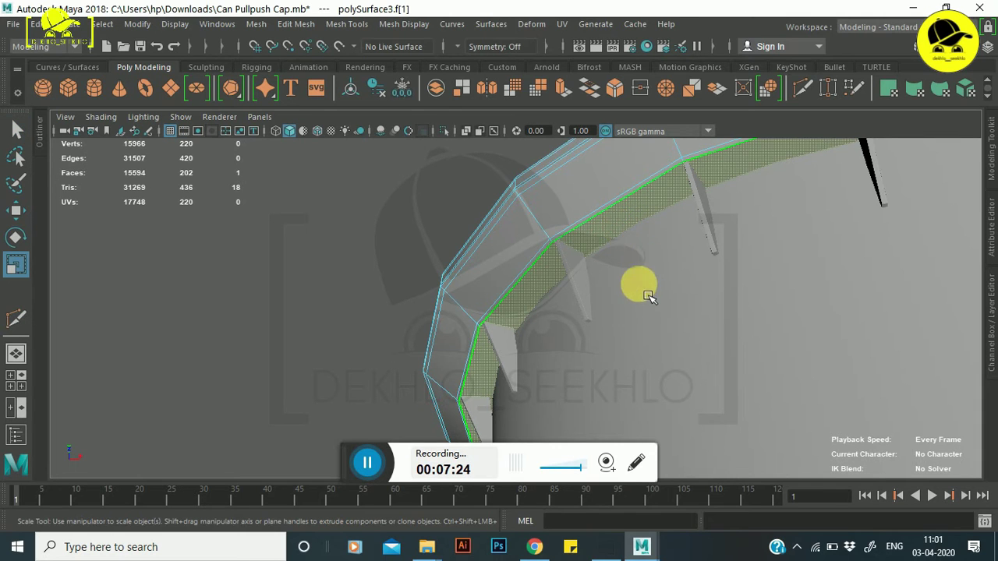
{"action": "left_click_drag", "start_coordinate": [655, 330], "coordinate": [693, 382], "text": "alt"}
{"action": "key", "text": "f"}
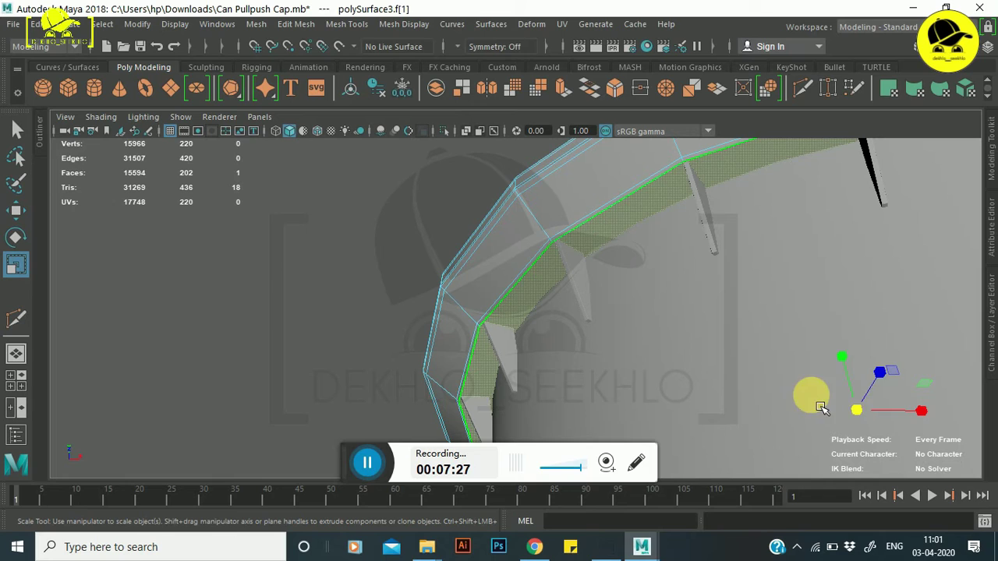
- Extrude the face strip into a new band (polyExtrudeFace7), giving the cap 240 vertices
{"action": "left_click", "coordinate": [868, 419]}
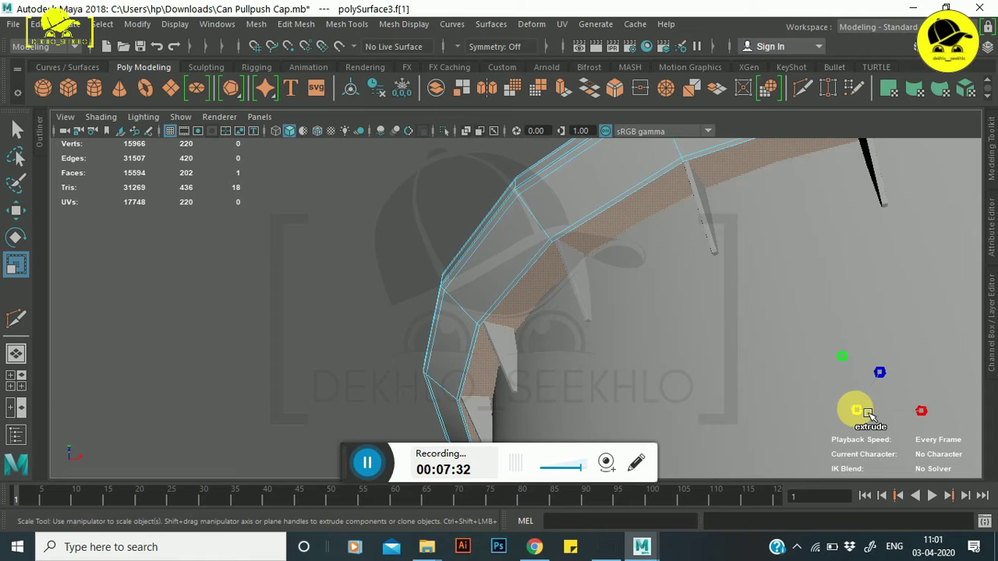
{"action": "mouse_move", "coordinate": [868, 414]}
{"action": "left_mouse_down", "text": "shift"}
{"action": "mouse_move", "coordinate": [866, 421]}
{"action": "mouse_move", "coordinate": [888, 422]}
{"action": "mouse_move", "coordinate": [754, 369]}
{"action": "left_mouse_up", "text": "shift"}
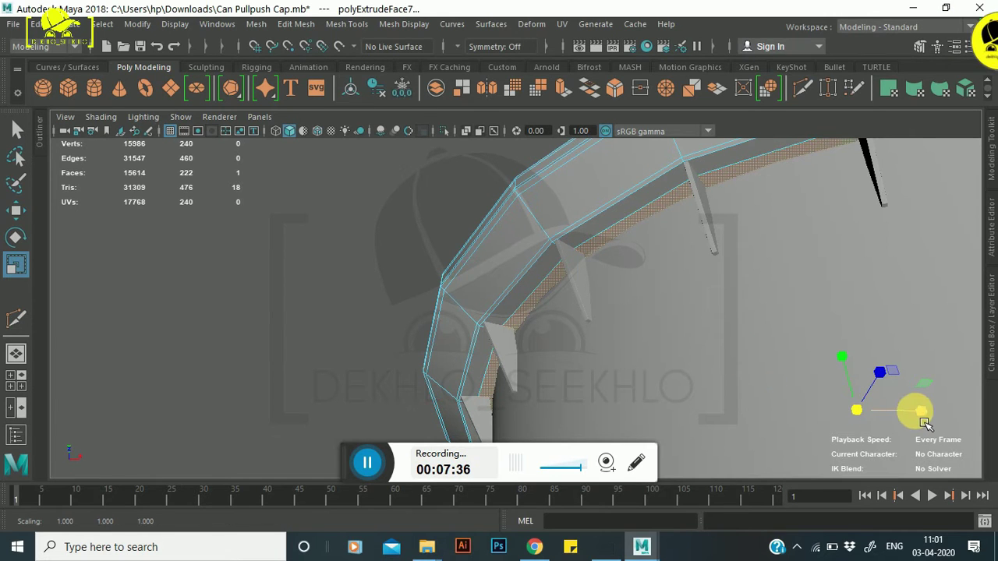
{"action": "key", "text": "w"}
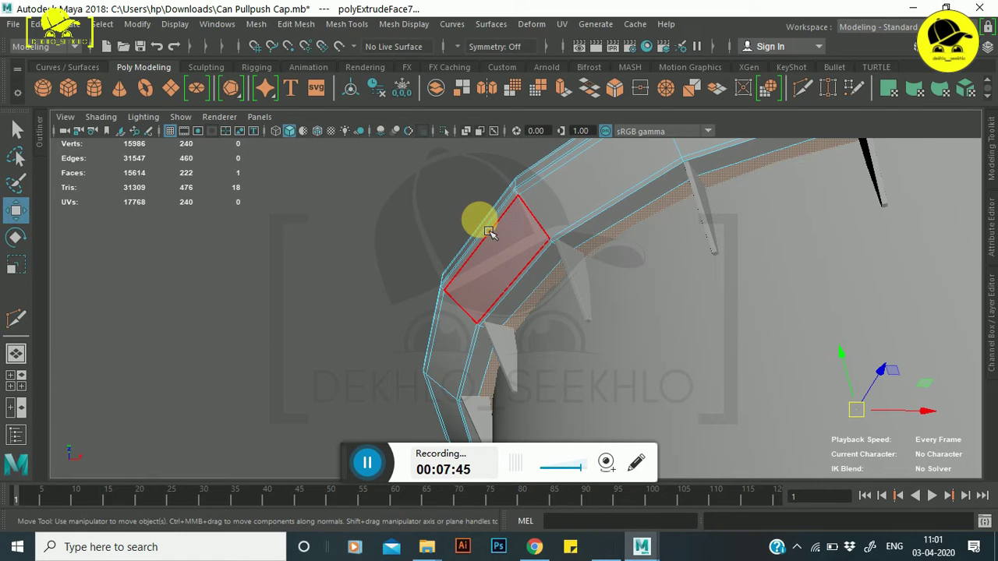
{"action": "key", "text": "F9"}
{"action": "right_click_drag", "start_coordinate": [515, 230], "coordinate": [494, 269]}
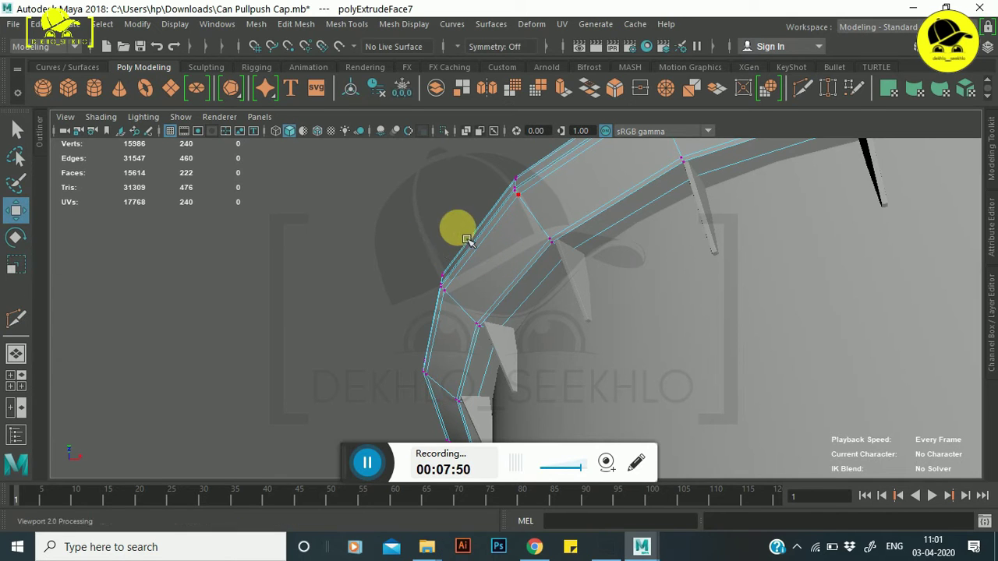
{"action": "key", "text": "F8"}
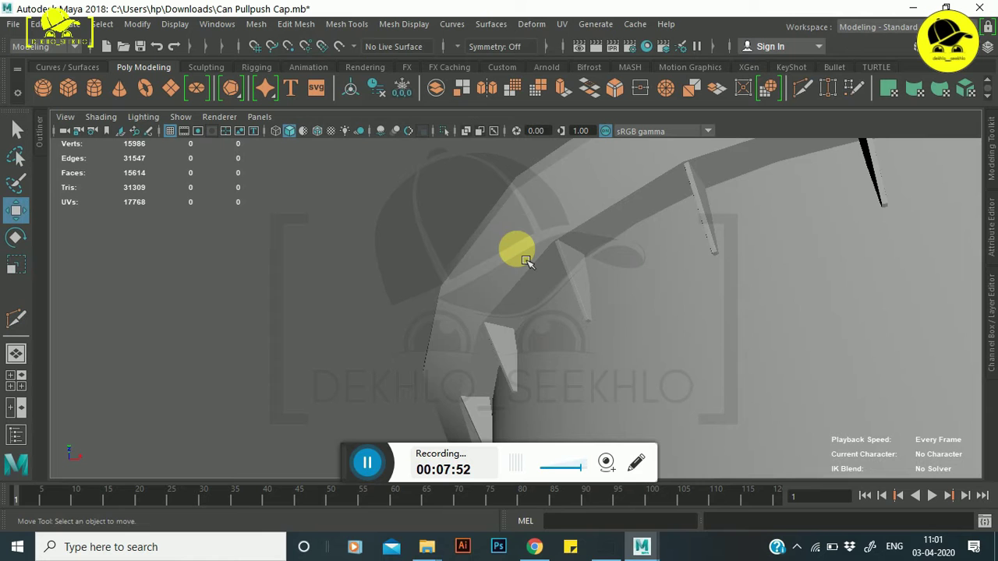
{"action": "left_click", "coordinate": [522, 257]}
{"action": "key", "text": "f"}
{"action": "key", "text": "a"}
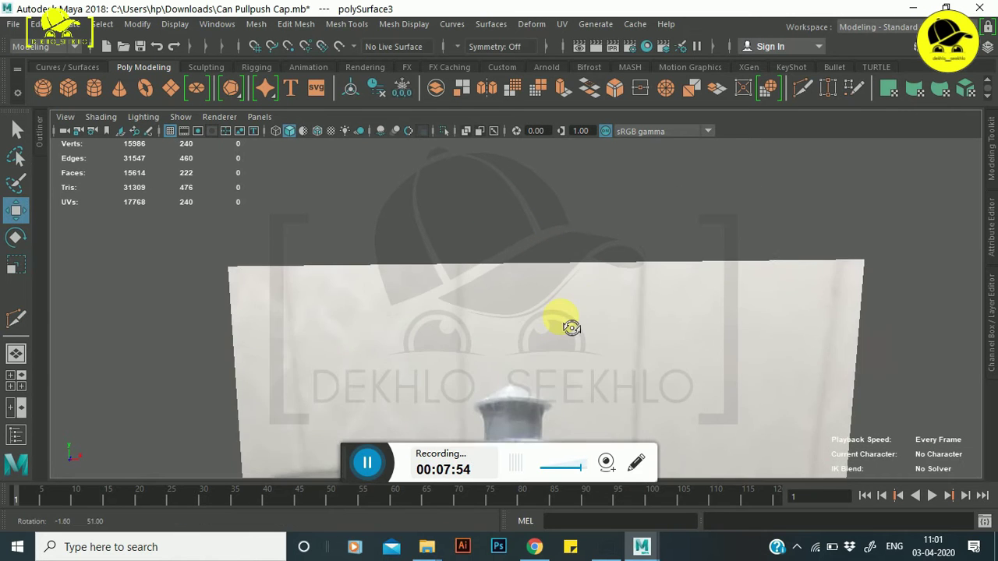
{"action": "left_click_drag", "start_coordinate": [599, 353], "coordinate": [443, 333], "text": "alt"}
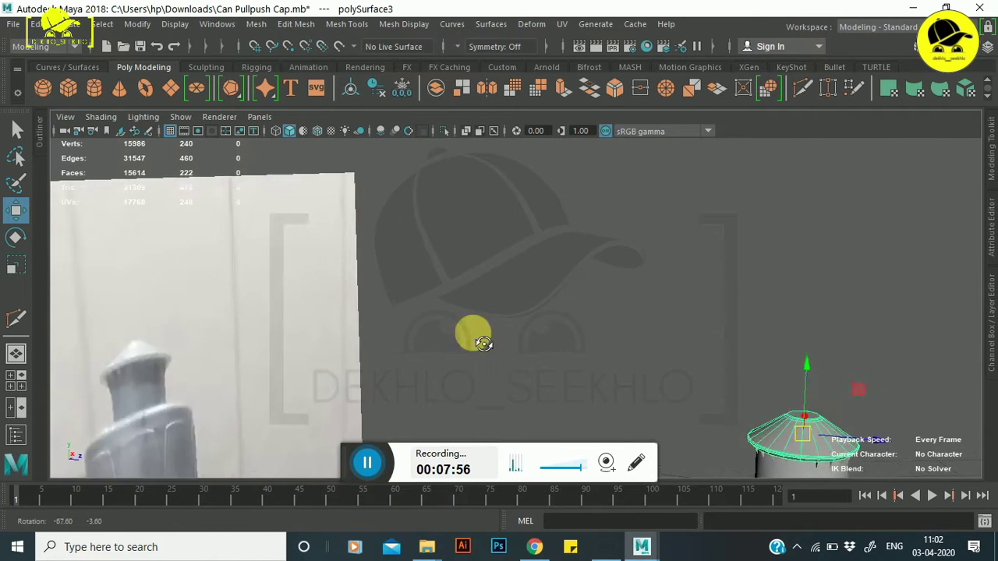
{"action": "scroll", "coordinate": [499, 241], "scroll_direction": "up", "scroll_amount": 3}
{"action": "scroll", "coordinate": [472, 223], "scroll_direction": "up", "scroll_amount": 3}
{"action": "scroll", "coordinate": [517, 256], "scroll_direction": "up", "scroll_amount": 2}
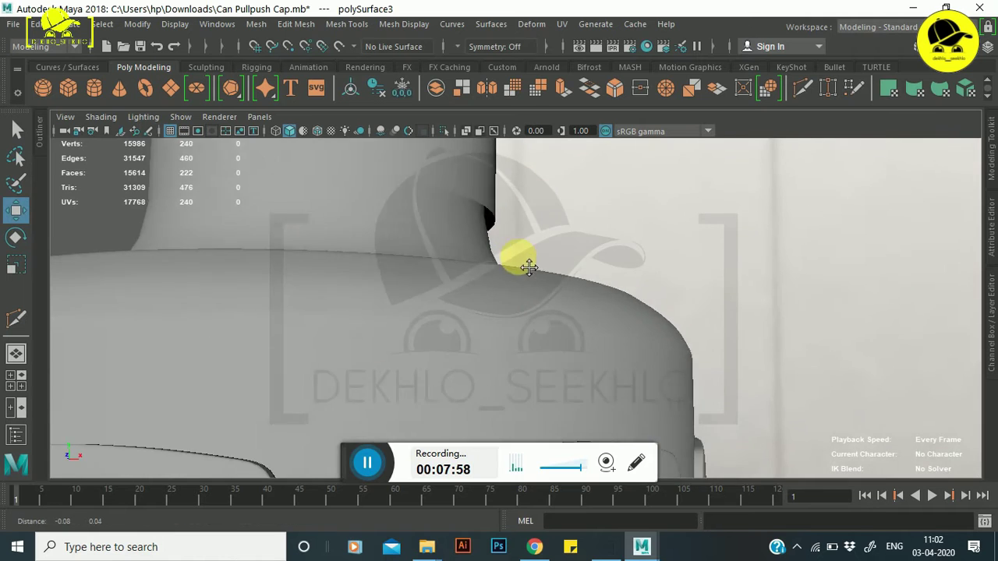
{"action": "scroll", "coordinate": [567, 321], "scroll_direction": "down", "scroll_amount": 3}
{"action": "scroll", "coordinate": [541, 305], "scroll_direction": "up", "scroll_amount": 3}
{"action": "scroll", "coordinate": [502, 290], "scroll_direction": "down", "scroll_amount": 3}
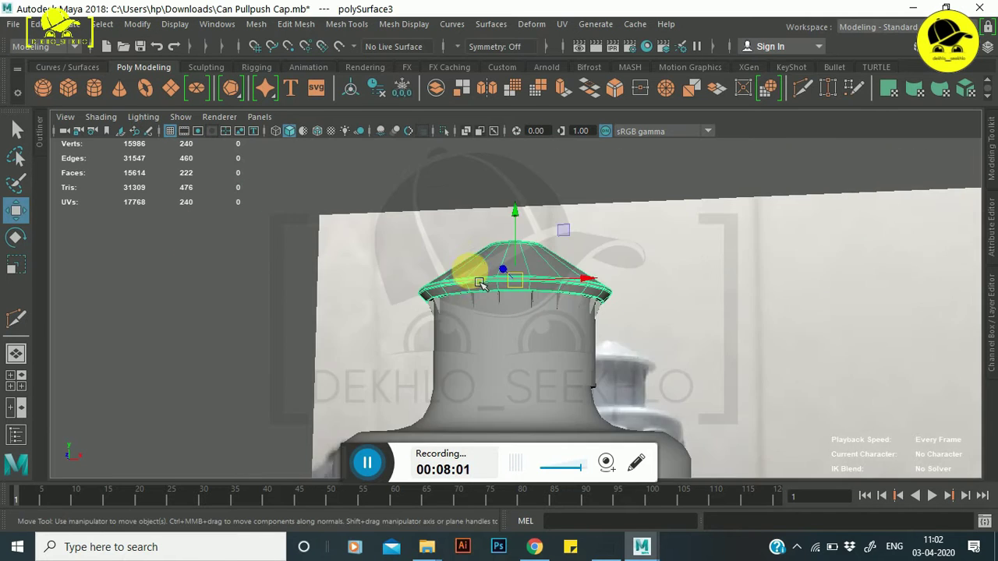
{"action": "scroll", "coordinate": [589, 216], "scroll_direction": "down", "scroll_amount": 2}
{"action": "scroll", "coordinate": [608, 241], "scroll_direction": "up", "scroll_amount": 2}
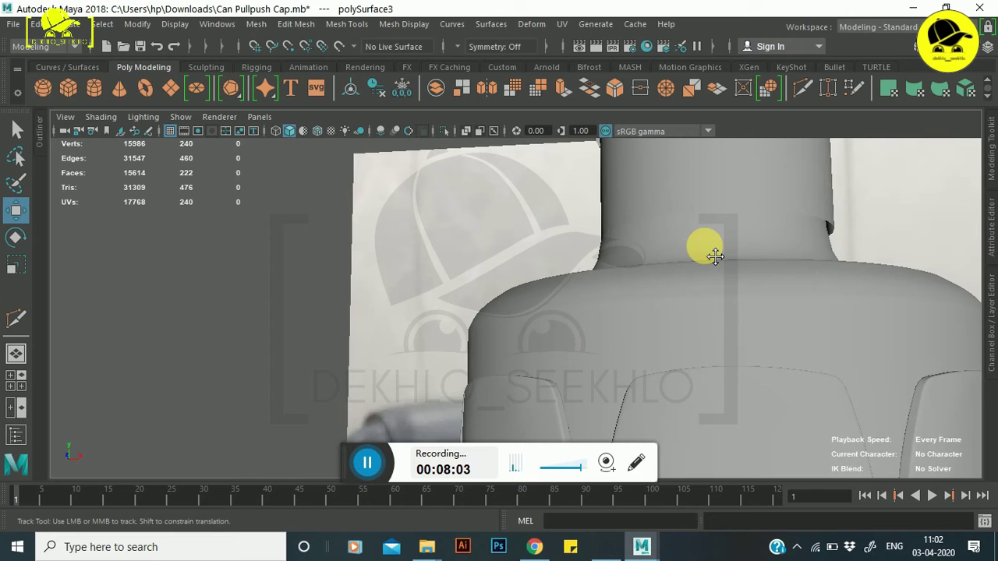
{"action": "middle_click_drag", "start_coordinate": [676, 230], "coordinate": [707, 252], "text": "alt"}
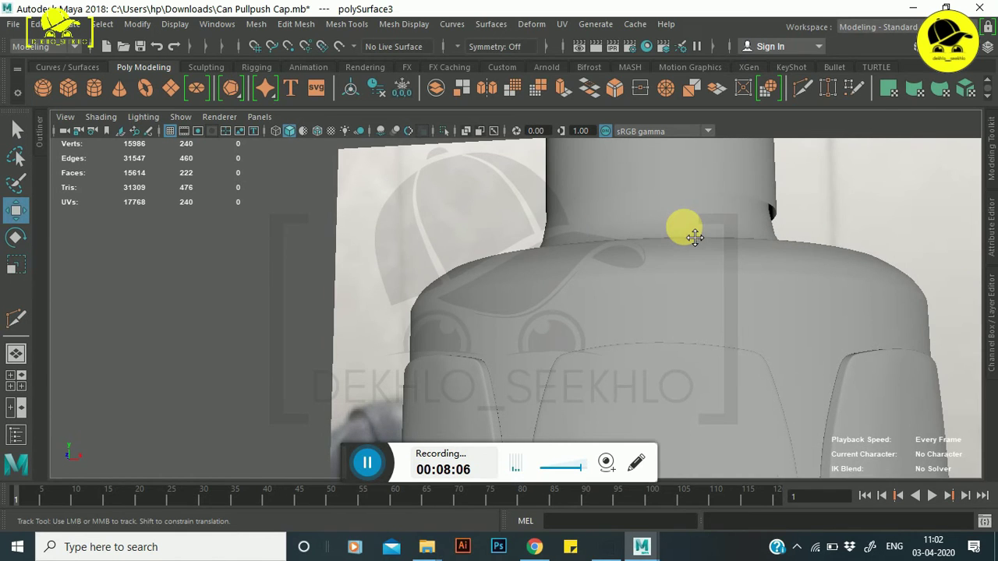
{"action": "key", "text": "ctrl+z"}
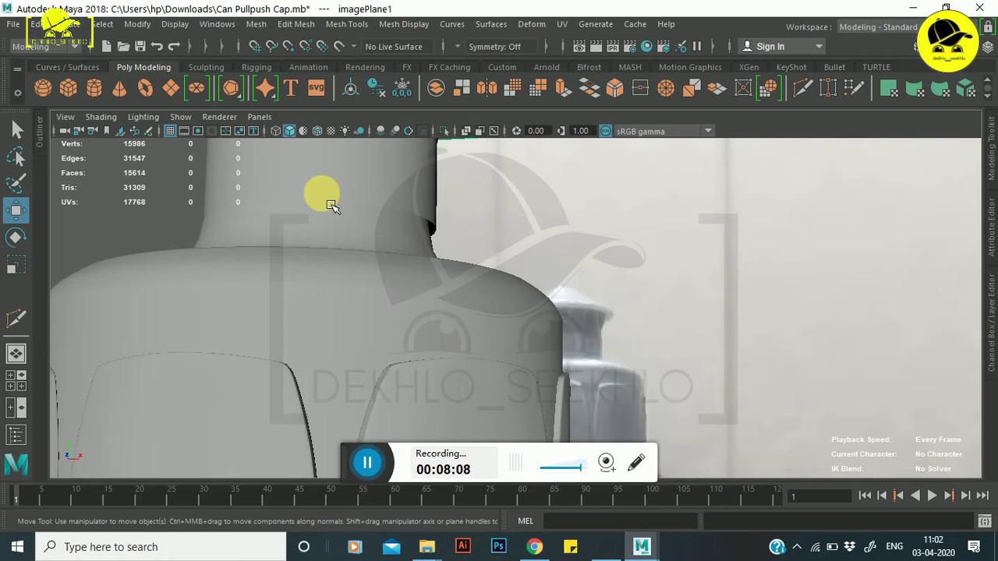
{"action": "left_click", "coordinate": [331, 205]}
{"action": "key", "text": "f"}
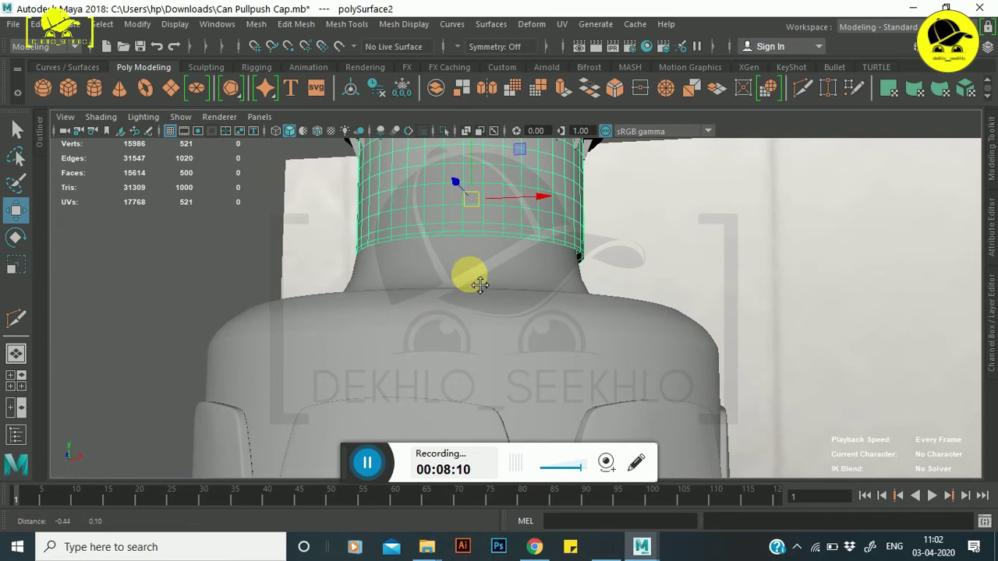
{"action": "mouse_move", "coordinate": [479, 290]}
{"action": "left_mouse_down", "text": "alt"}
{"action": "mouse_move", "coordinate": [525, 271]}
{"action": "mouse_move", "coordinate": [606, 367]}
{"action": "left_mouse_up", "text": "alt"}
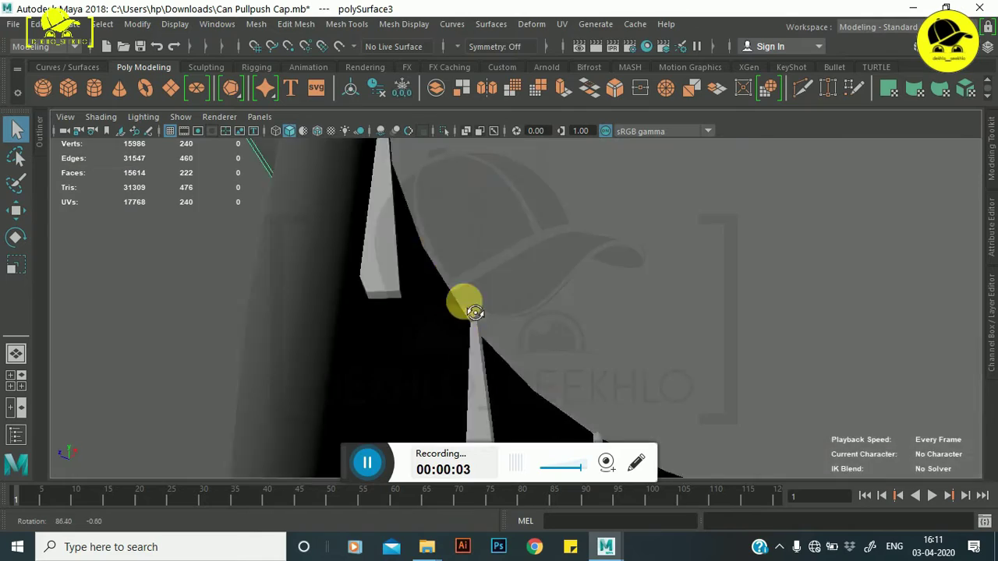
- Select a rim spike with the Move tool and switch to the four-view layout
{"action": "mouse_move", "coordinate": [693, 311]}
{"action": "left_mouse_down", "text": "alt"}
{"action": "mouse_move", "coordinate": [503, 328]}
{"action": "mouse_move", "coordinate": [598, 301]}
{"action": "mouse_move", "coordinate": [679, 356]}
{"action": "mouse_move", "coordinate": [704, 390]}
{"action": "mouse_move", "coordinate": [555, 272]}
{"action": "mouse_move", "coordinate": [606, 325]}
{"action": "mouse_move", "coordinate": [526, 270]}
{"action": "mouse_move", "coordinate": [568, 319]}
{"action": "left_mouse_up", "text": "alt"}
{"action": "mouse_move", "coordinate": [569, 319]}
{"action": "middle_mouse_down", "text": "alt"}
{"action": "mouse_move", "coordinate": [555, 127]}
{"action": "mouse_move", "coordinate": [574, 171]}
{"action": "mouse_move", "coordinate": [383, 216]}
{"action": "mouse_move", "coordinate": [301, 211]}
{"action": "mouse_move", "coordinate": [347, 224]}
{"action": "middle_mouse_up", "text": "alt"}
{"action": "left_click", "coordinate": [293, 203]}
{"action": "mouse_move", "coordinate": [328, 216]}
{"action": "left_mouse_down", "text": "alt"}
{"action": "mouse_move", "coordinate": [268, 234]}
{"action": "mouse_move", "coordinate": [245, 223]}
{"action": "mouse_move", "coordinate": [290, 351]}
{"action": "mouse_move", "coordinate": [364, 314]}
{"action": "mouse_move", "coordinate": [657, 291]}
{"action": "mouse_move", "coordinate": [650, 250]}
{"action": "left_mouse_up", "text": "alt"}
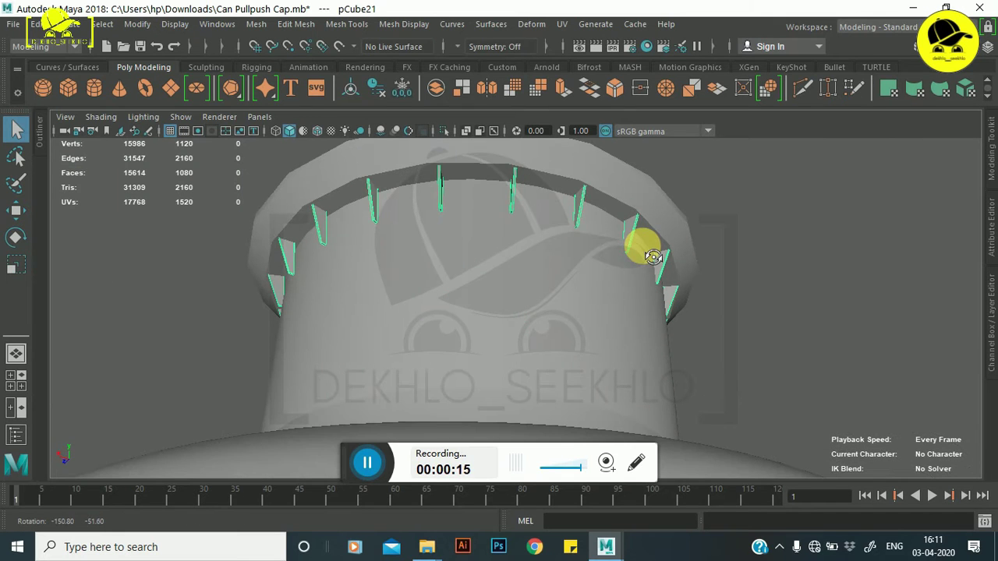
{"action": "key", "text": "w"}
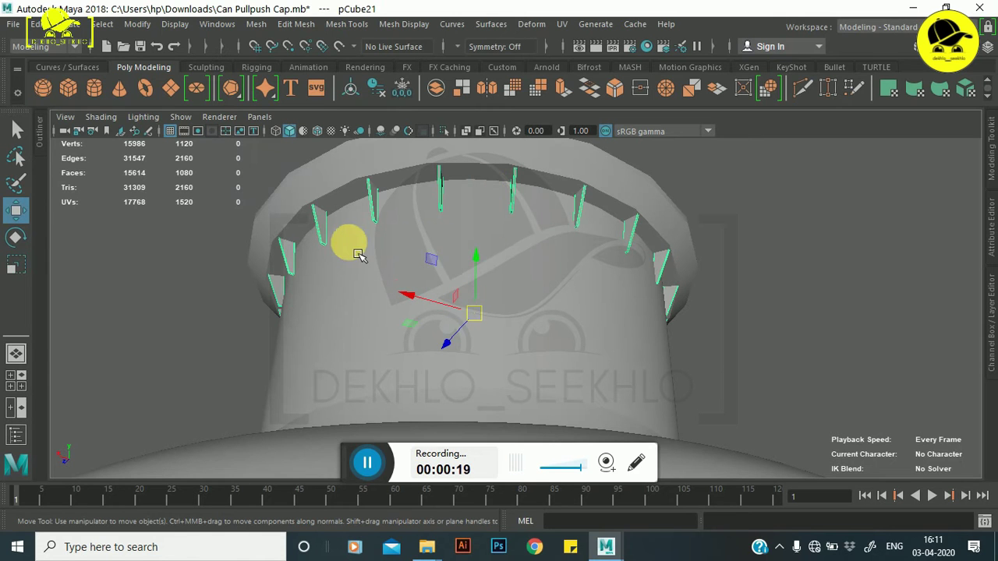
{"action": "key", "text": "space"}
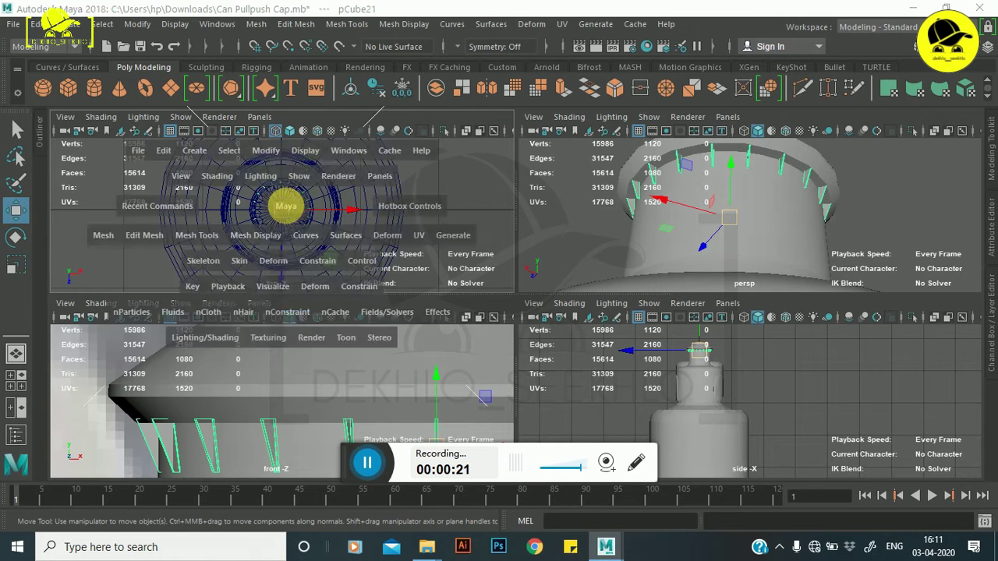
- Nudge the selected spike edges slightly sideways in the top view
{"action": "key", "text": "space"}
{"action": "scroll", "coordinate": [546, 261], "scroll_direction": "up", "scroll_amount": 2}
{"action": "scroll", "coordinate": [546, 250], "scroll_direction": "up", "scroll_amount": 2}
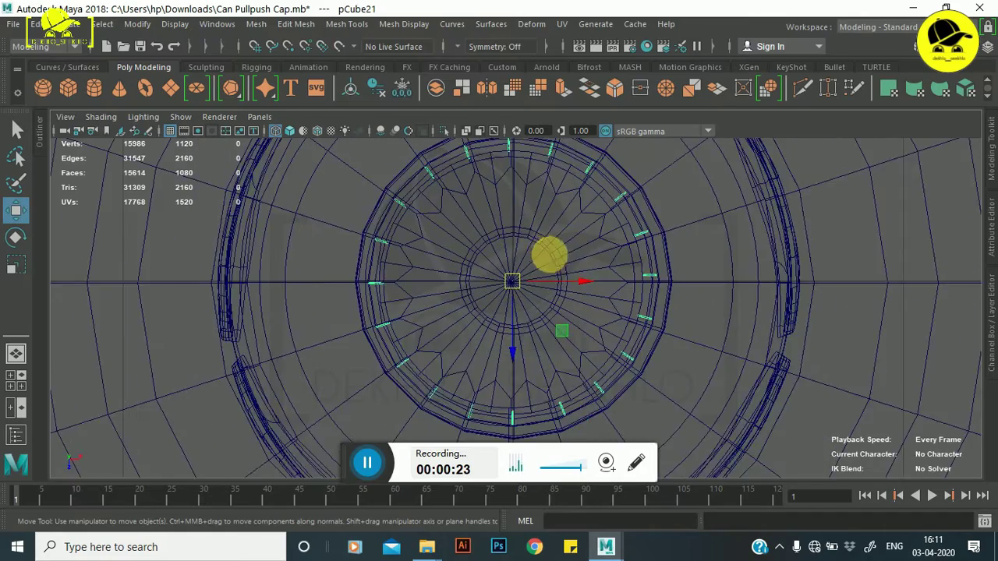
{"action": "scroll", "coordinate": [583, 332], "scroll_direction": "up", "scroll_amount": 2}
{"action": "scroll", "coordinate": [600, 359], "scroll_direction": "up", "scroll_amount": 2}
{"action": "scroll", "coordinate": [577, 359], "scroll_direction": "up", "scroll_amount": 1}
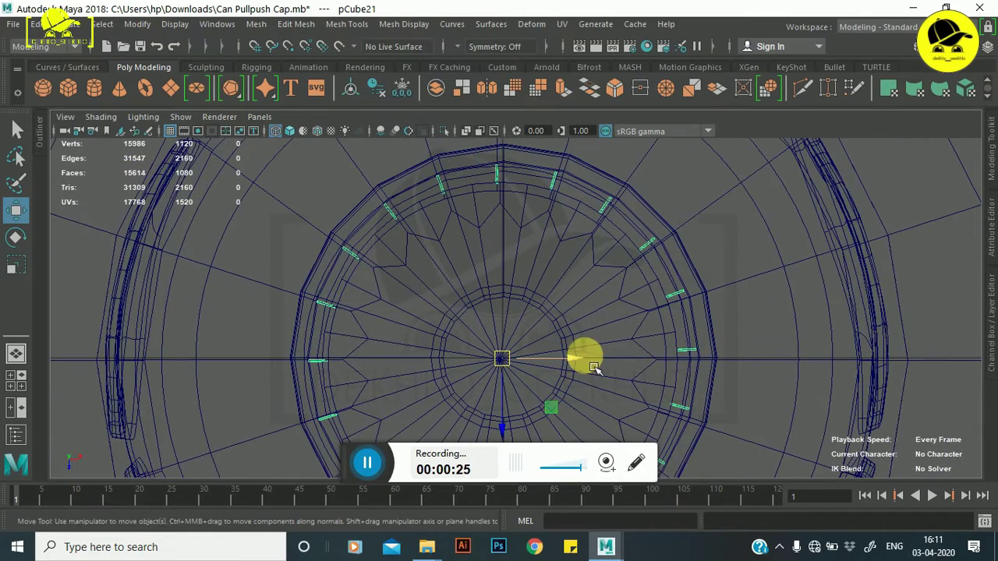
{"action": "left_click_drag", "start_coordinate": [592, 367], "coordinate": [591, 373]}
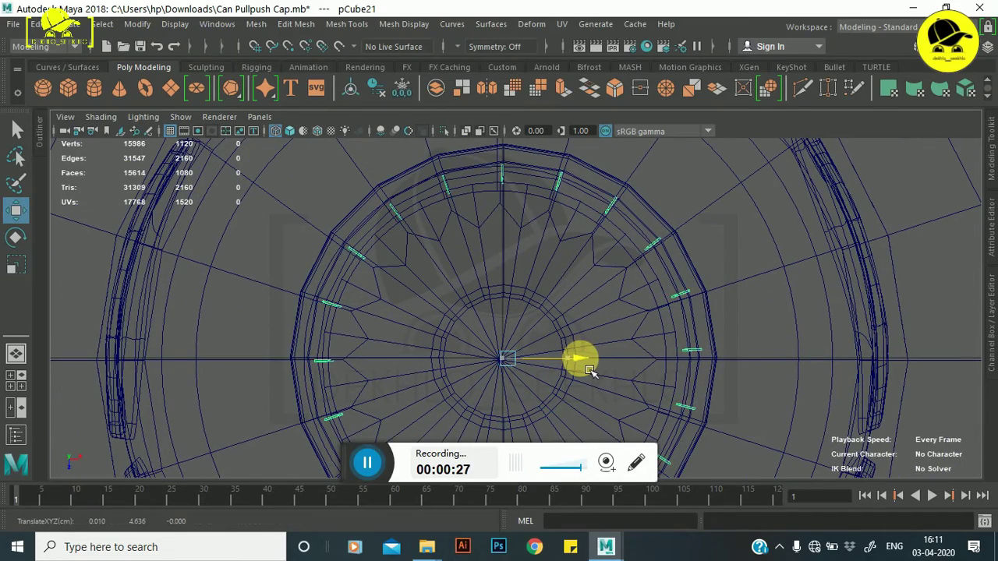
{"action": "middle_click_drag", "start_coordinate": [578, 355], "coordinate": [583, 232], "text": "alt"}
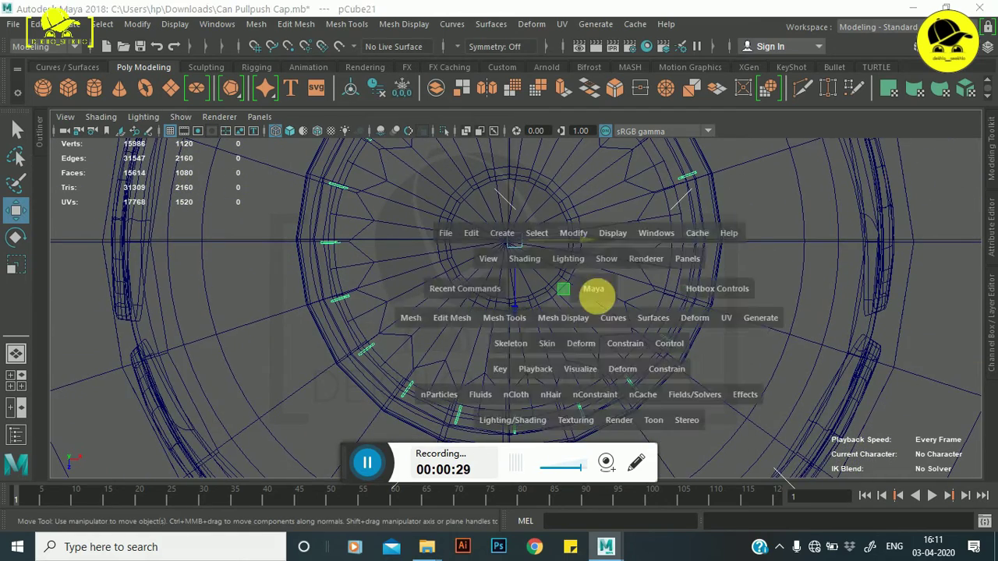
{"action": "key", "text": "space"}
{"action": "key", "text": "space"}
{"action": "mouse_move", "coordinate": [520, 241]}
{"action": "left_mouse_down", "text": "alt"}
{"action": "mouse_move", "coordinate": [486, 268]}
{"action": "mouse_move", "coordinate": [405, 295]}
{"action": "mouse_move", "coordinate": [207, 291]}
{"action": "left_mouse_up", "text": "alt"}
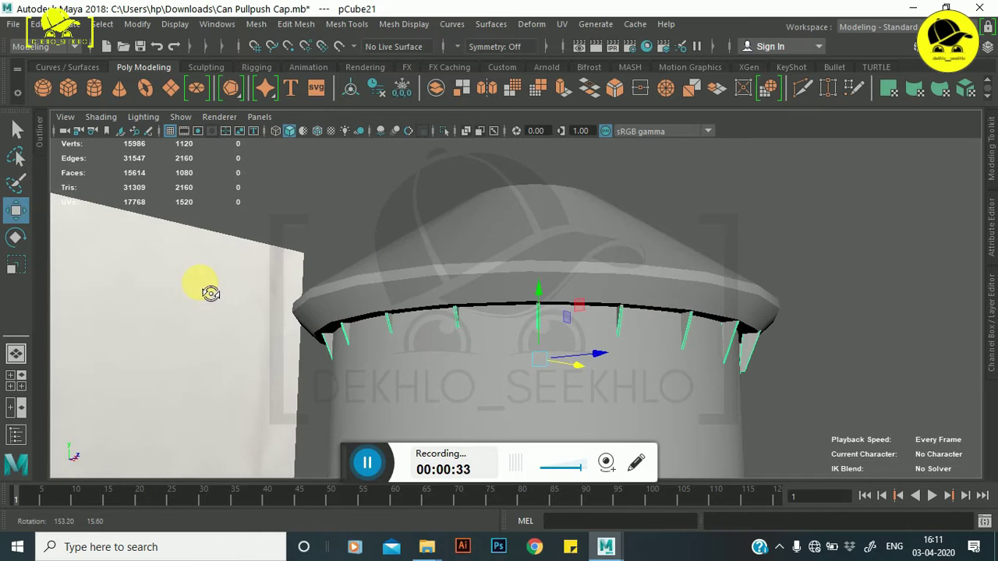
- Redo the small spike shift and scale the spikes down to about 0.975
{"action": "key", "text": "ctrl+z"}
{"action": "mouse_move", "coordinate": [523, 345]}
{"action": "left_mouse_down", "text": "alt"}
{"action": "mouse_move", "coordinate": [575, 323]}
{"action": "mouse_move", "coordinate": [591, 273]}
{"action": "mouse_move", "coordinate": [635, 308]}
{"action": "mouse_move", "coordinate": [603, 373]}
{"action": "left_mouse_up", "text": "alt"}
{"action": "mouse_move", "coordinate": [545, 401]}
{"action": "left_mouse_down"}
{"action": "mouse_move", "coordinate": [519, 356]}
{"action": "mouse_move", "coordinate": [361, 368]}
{"action": "mouse_move", "coordinate": [680, 327]}
{"action": "mouse_move", "coordinate": [668, 334]}
{"action": "mouse_move", "coordinate": [667, 383]}
{"action": "left_mouse_up"}
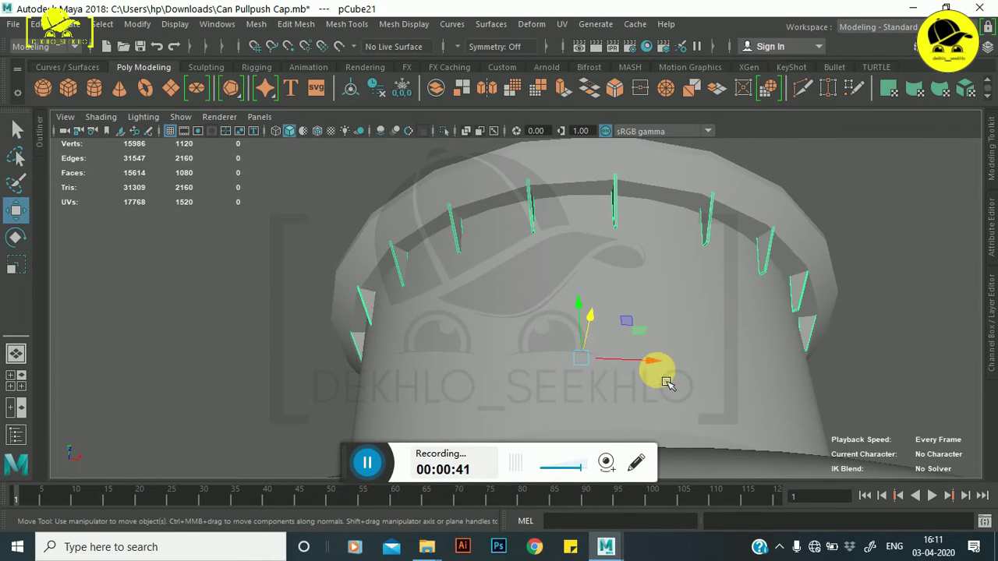
{"action": "mouse_move", "coordinate": [595, 334]}
{"action": "left_mouse_down", "text": "alt"}
{"action": "mouse_move", "coordinate": [686, 341]}
{"action": "mouse_move", "coordinate": [668, 397]}
{"action": "mouse_move", "coordinate": [642, 395]}
{"action": "left_mouse_up", "text": "alt"}
{"action": "mouse_move", "coordinate": [642, 338]}
{"action": "left_mouse_down", "text": "alt"}
{"action": "mouse_move", "coordinate": [646, 357]}
{"action": "mouse_move", "coordinate": [675, 296]}
{"action": "mouse_move", "coordinate": [678, 375]}
{"action": "mouse_move", "coordinate": [530, 397]}
{"action": "mouse_move", "coordinate": [463, 338]}
{"action": "mouse_move", "coordinate": [575, 325]}
{"action": "mouse_move", "coordinate": [497, 314]}
{"action": "mouse_move", "coordinate": [537, 290]}
{"action": "mouse_move", "coordinate": [494, 299]}
{"action": "mouse_move", "coordinate": [658, 305]}
{"action": "mouse_move", "coordinate": [624, 316]}
{"action": "mouse_move", "coordinate": [525, 312]}
{"action": "mouse_move", "coordinate": [741, 338]}
{"action": "mouse_move", "coordinate": [684, 352]}
{"action": "mouse_move", "coordinate": [684, 371]}
{"action": "mouse_move", "coordinate": [708, 395]}
{"action": "mouse_move", "coordinate": [632, 388]}
{"action": "left_mouse_up", "text": "alt"}
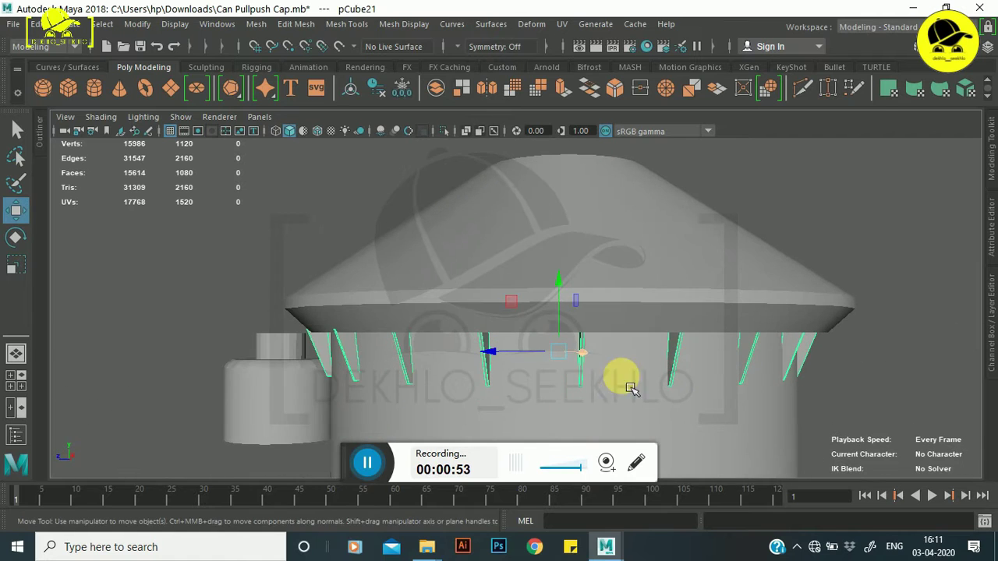
{"action": "key", "text": "r"}
{"action": "left_click_drag", "start_coordinate": [551, 363], "coordinate": [559, 368]}
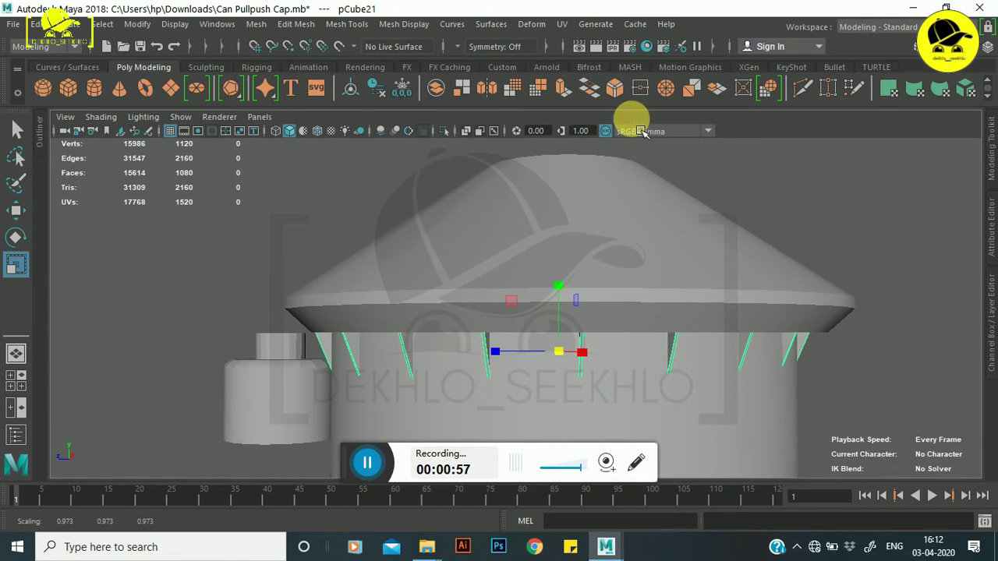
{"action": "key", "text": "w"}
- Select all faces of the cylindrical band polySurface2
{"action": "left_click", "coordinate": [332, 195]}
{"action": "mouse_move", "coordinate": [464, 323]}
{"action": "left_mouse_down", "text": "alt"}
{"action": "mouse_move", "coordinate": [508, 319]}
{"action": "mouse_move", "coordinate": [588, 283]}
{"action": "mouse_move", "coordinate": [564, 323]}
{"action": "left_mouse_up", "text": "alt"}
{"action": "left_click", "coordinate": [567, 386]}
{"action": "middle_click_drag", "start_coordinate": [561, 289], "coordinate": [577, 226], "text": "alt"}
{"action": "mouse_move", "coordinate": [577, 227]}
{"action": "left_mouse_down", "text": "alt"}
{"action": "mouse_move", "coordinate": [631, 292]}
{"action": "mouse_move", "coordinate": [620, 232]}
{"action": "mouse_move", "coordinate": [551, 207]}
{"action": "mouse_move", "coordinate": [553, 335]}
{"action": "mouse_move", "coordinate": [536, 276]}
{"action": "left_mouse_up", "text": "alt"}
{"action": "right_click_drag", "start_coordinate": [536, 195], "coordinate": [537, 187]}
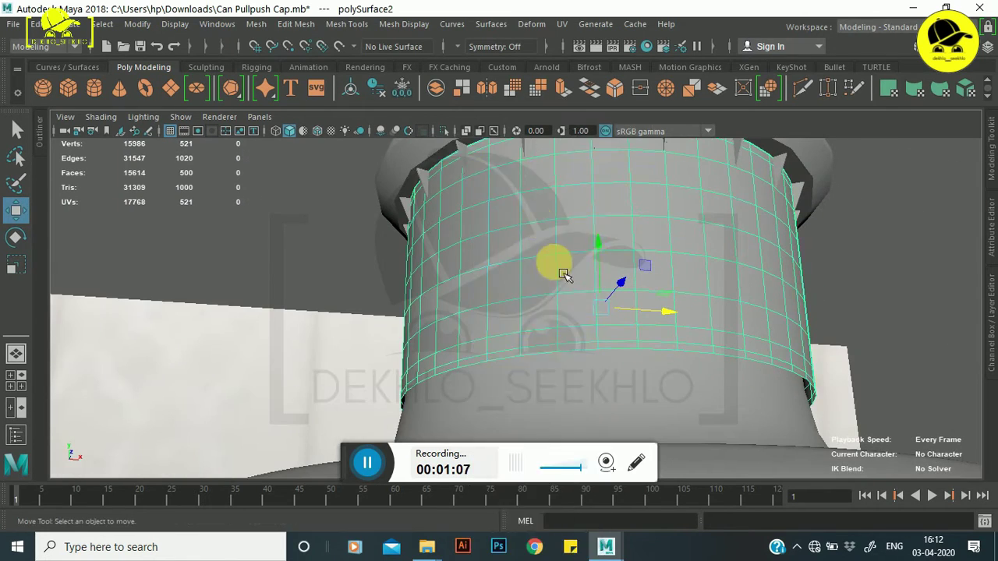
{"action": "key", "text": "ctrl+shift+a"}
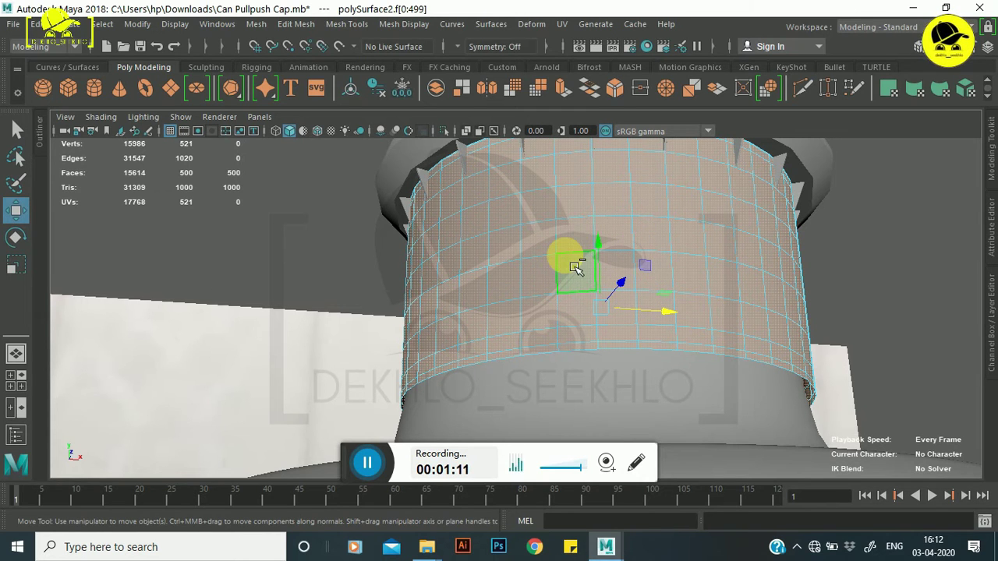
- Extrude the band's faces into a shell with 0.01 thickness (polyExtrudeFace8)
{"action": "right_click_drag", "start_coordinate": [565, 217], "coordinate": [567, 261], "text": "shift"}
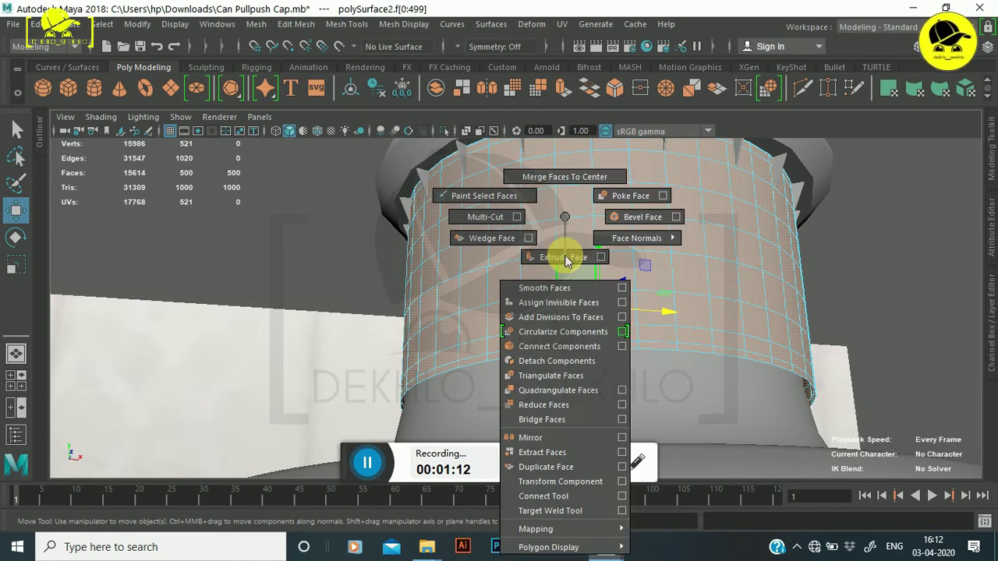
{"action": "left_click", "coordinate": [560, 459]}
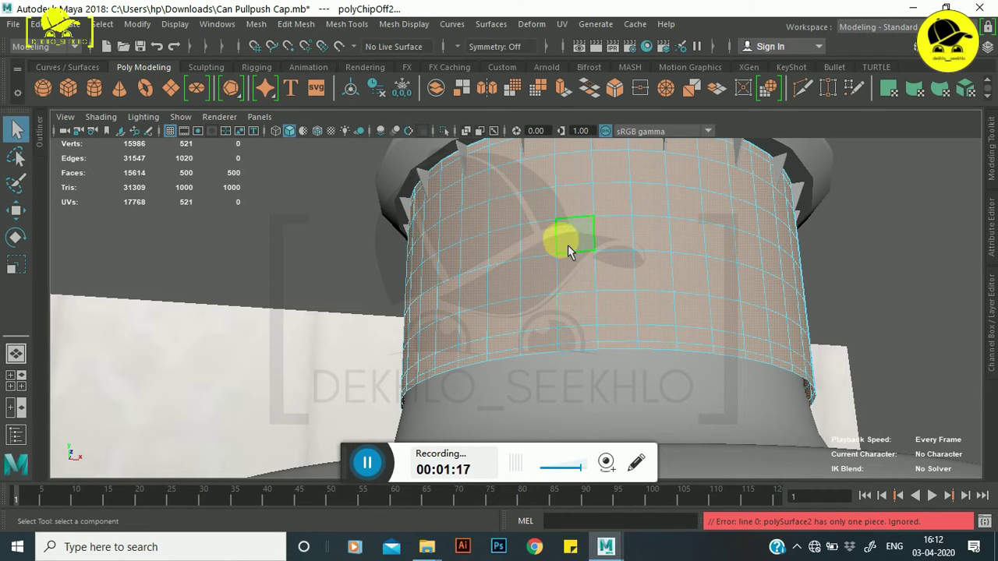
{"action": "right_click_drag", "start_coordinate": [568, 245], "coordinate": [561, 254], "text": "shift"}
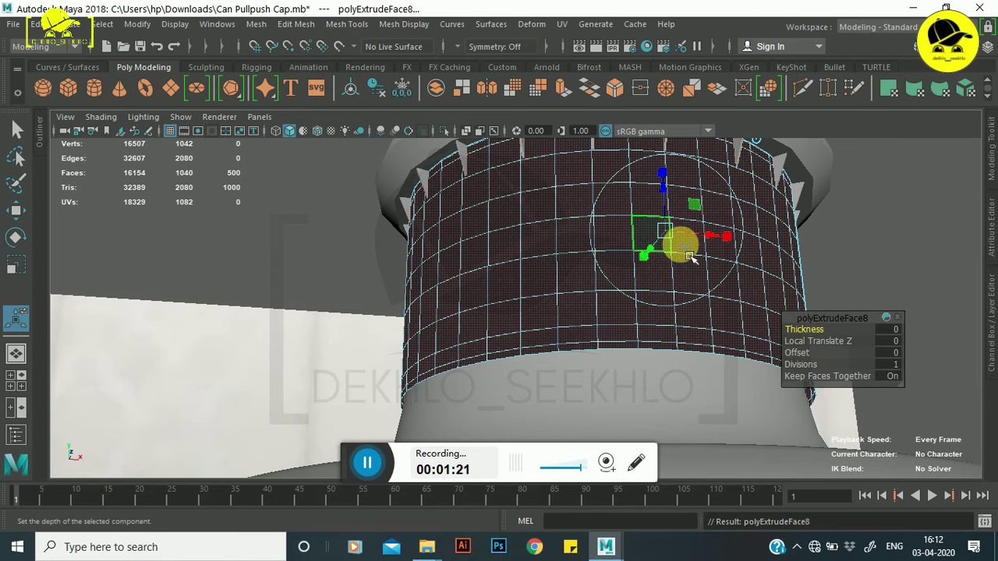
{"action": "mouse_move", "coordinate": [814, 340]}
{"action": "left_mouse_down"}
{"action": "mouse_move", "coordinate": [803, 330]}
{"action": "mouse_move", "coordinate": [814, 341]}
{"action": "left_mouse_up"}
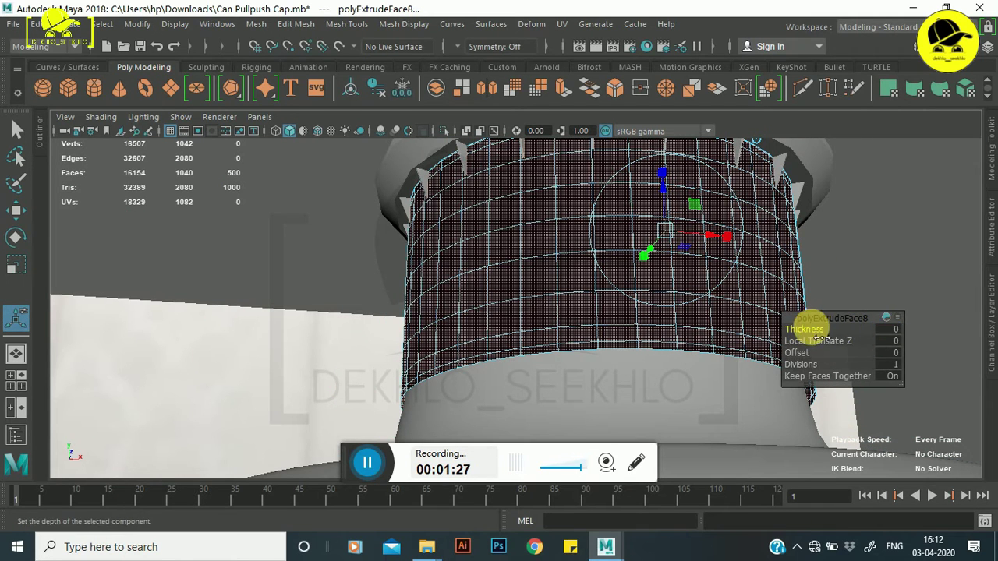
{"action": "left_click_drag", "start_coordinate": [815, 340], "coordinate": [819, 341]}
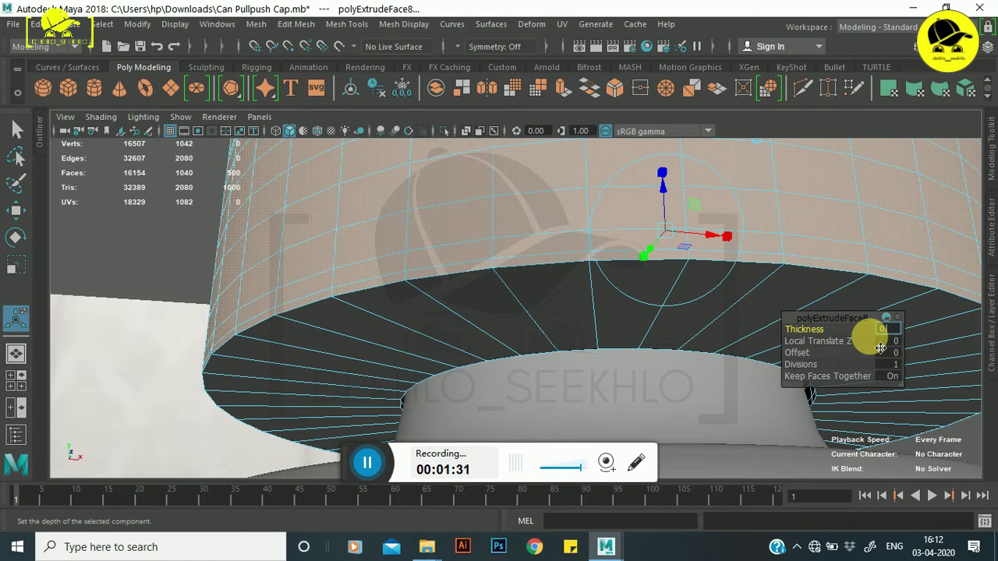
{"action": "left_click_drag", "start_coordinate": [880, 348], "coordinate": [879, 348]}
{"action": "type", "text": ".01"}
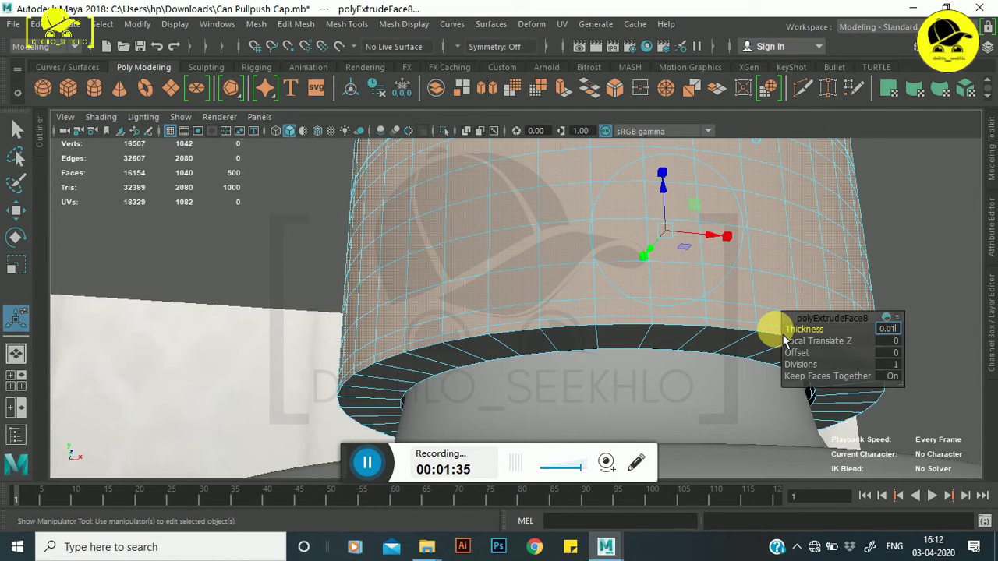
{"action": "key", "text": "Return"}
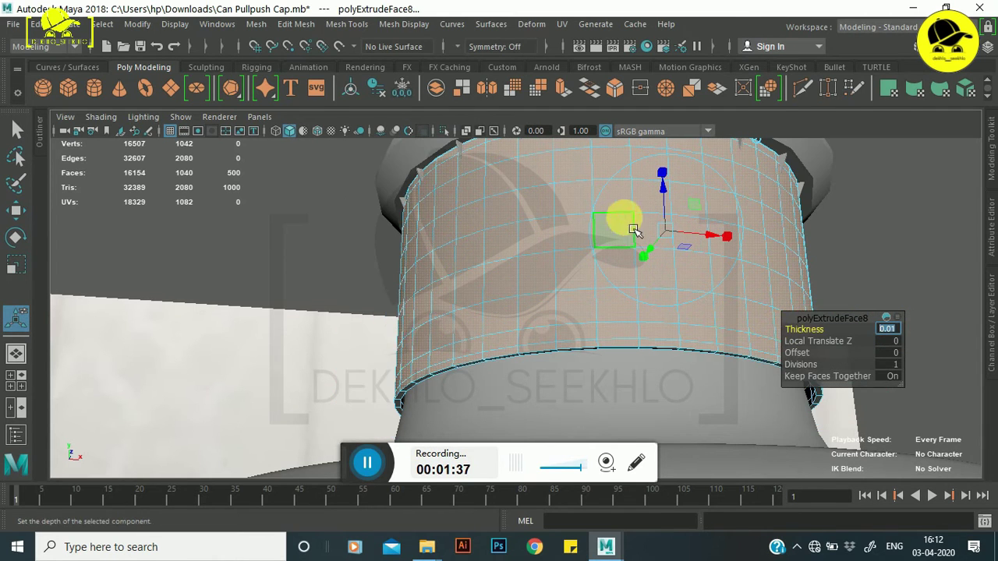
- Back in object mode, shrink the band's radius slightly
{"action": "right_click_drag", "start_coordinate": [553, 238], "coordinate": [631, 122]}
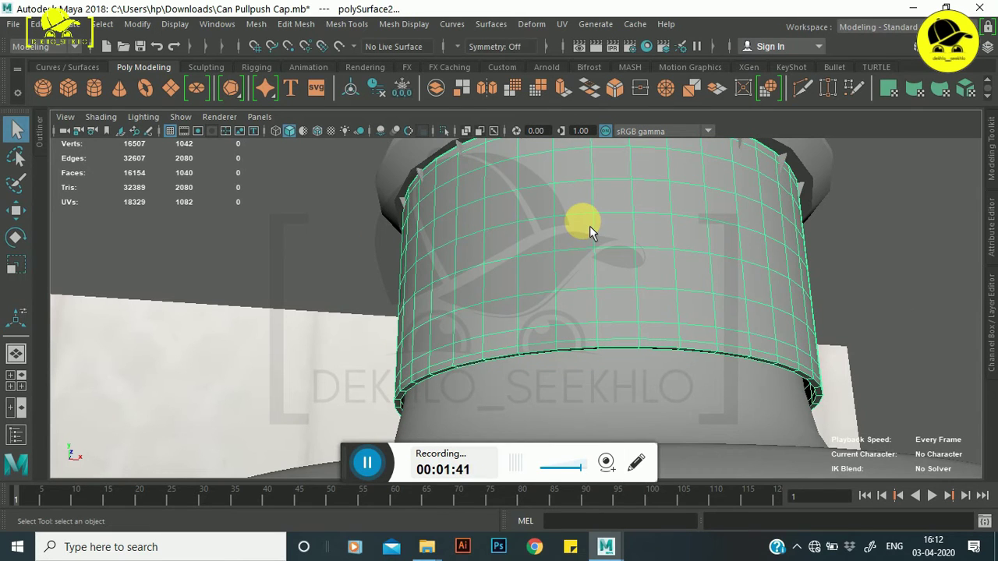
{"action": "left_click_drag", "start_coordinate": [615, 322], "coordinate": [610, 324]}
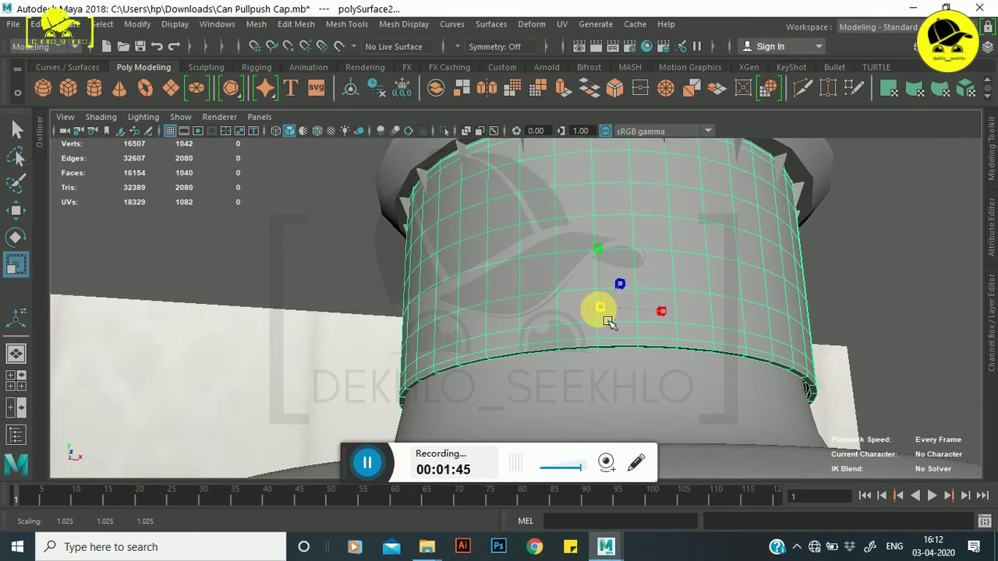
{"action": "mouse_move", "coordinate": [597, 275]}
{"action": "left_mouse_down", "text": "alt"}
{"action": "mouse_move", "coordinate": [647, 301]}
{"action": "mouse_move", "coordinate": [708, 301]}
{"action": "mouse_move", "coordinate": [598, 289]}
{"action": "mouse_move", "coordinate": [550, 337]}
{"action": "mouse_move", "coordinate": [601, 327]}
{"action": "mouse_move", "coordinate": [588, 338]}
{"action": "mouse_move", "coordinate": [481, 358]}
{"action": "mouse_move", "coordinate": [557, 379]}
{"action": "mouse_move", "coordinate": [651, 281]}
{"action": "mouse_move", "coordinate": [691, 268]}
{"action": "left_mouse_up", "text": "alt"}
{"action": "left_click", "coordinate": [665, 285]}
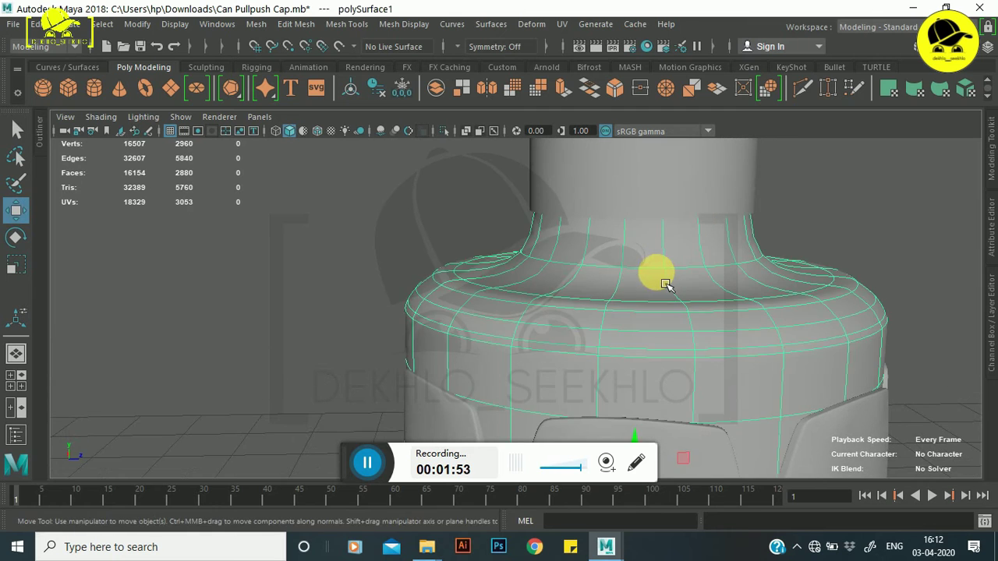
{"action": "scroll", "coordinate": [665, 285], "scroll_direction": "down", "scroll_amount": 2}
{"action": "scroll", "coordinate": [641, 273], "scroll_direction": "down", "scroll_amount": 2}
{"action": "scroll", "coordinate": [668, 270], "scroll_direction": "down", "scroll_amount": 1}
{"action": "scroll", "coordinate": [668, 260], "scroll_direction": "down", "scroll_amount": 3}
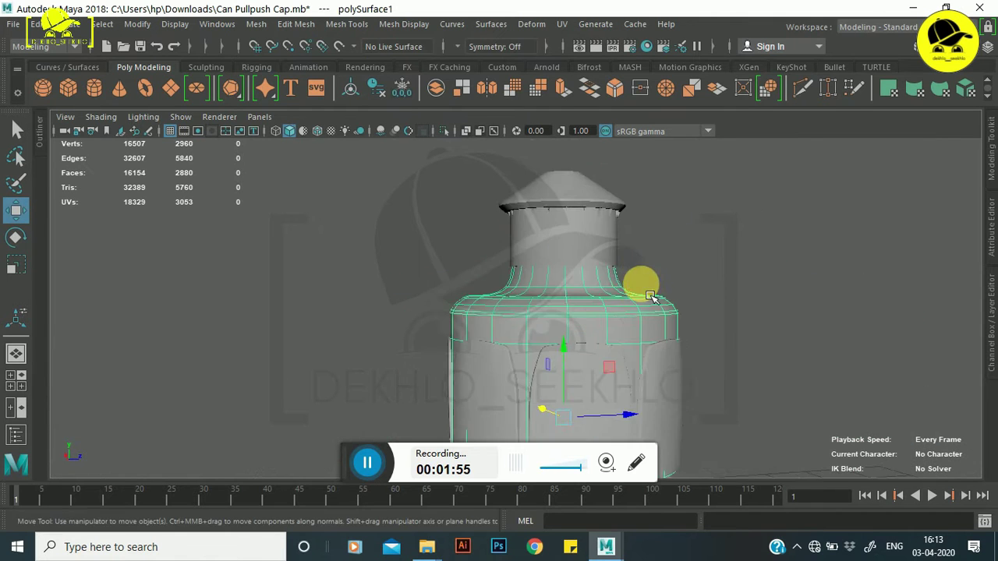
{"action": "scroll", "coordinate": [617, 273], "scroll_direction": "up", "scroll_amount": 3}
{"action": "scroll", "coordinate": [580, 250], "scroll_direction": "up", "scroll_amount": 2}
{"action": "left_click", "coordinate": [515, 269]}
{"action": "mouse_move", "coordinate": [472, 332]}
{"action": "left_mouse_down", "text": "alt"}
{"action": "mouse_move", "coordinate": [535, 323]}
{"action": "mouse_move", "coordinate": [606, 252]}
{"action": "mouse_move", "coordinate": [530, 300]}
{"action": "left_mouse_up", "text": "alt"}
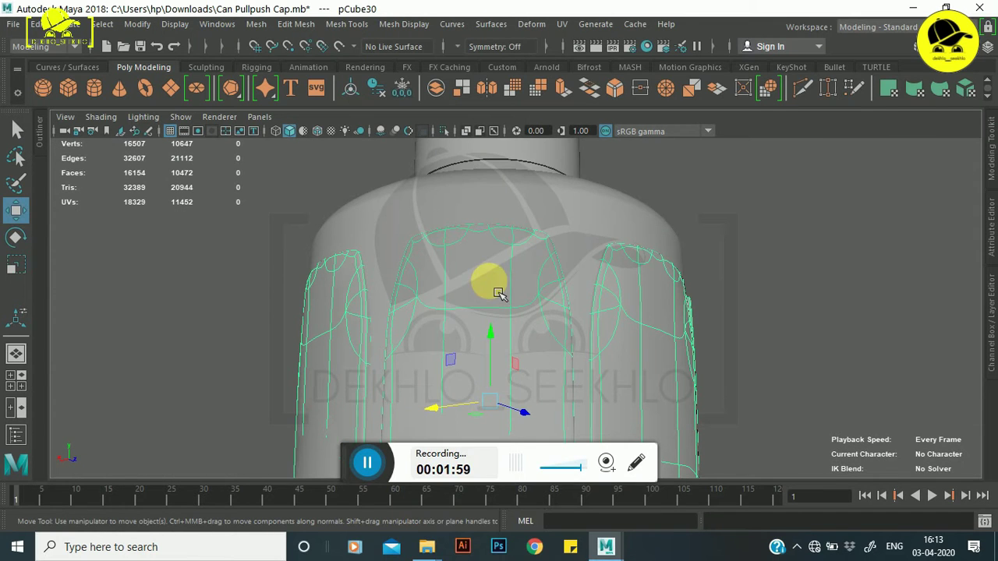
{"action": "right_click", "coordinate": [500, 294], "text": "shift"}
{"action": "left_click", "coordinate": [484, 302]}
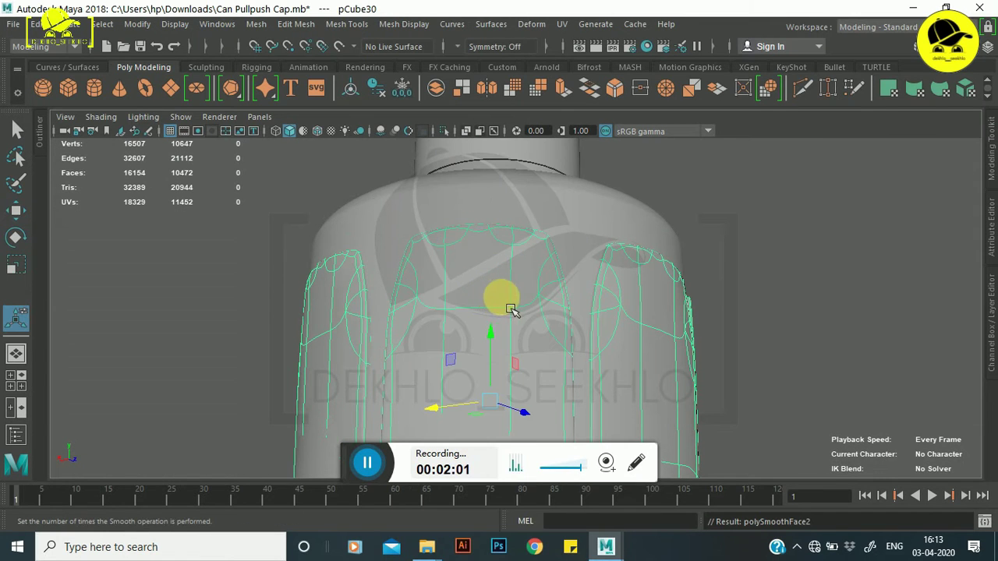
{"action": "mouse_move", "coordinate": [552, 294]}
{"action": "left_mouse_down", "text": "alt"}
{"action": "mouse_move", "coordinate": [524, 323]}
{"action": "mouse_move", "coordinate": [450, 344]}
{"action": "mouse_move", "coordinate": [501, 346]}
{"action": "mouse_move", "coordinate": [519, 229]}
{"action": "mouse_move", "coordinate": [521, 252]}
{"action": "mouse_move", "coordinate": [652, 246]}
{"action": "left_mouse_up", "text": "alt"}
{"action": "left_click", "coordinate": [652, 246]}
{"action": "scroll", "coordinate": [662, 248], "scroll_direction": "up", "scroll_amount": 3}
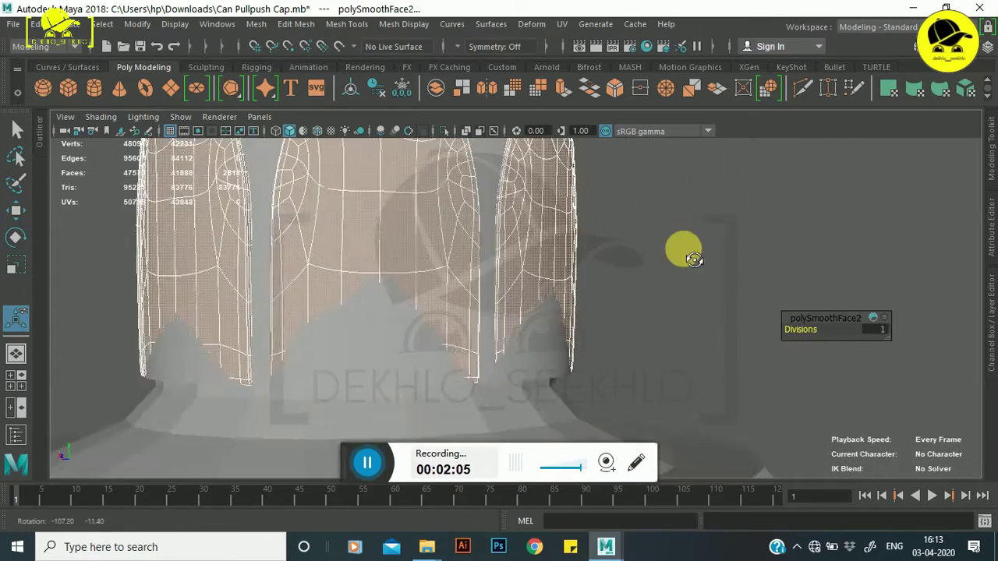
{"action": "mouse_move", "coordinate": [556, 295]}
{"action": "left_mouse_down", "text": "alt"}
{"action": "mouse_move", "coordinate": [617, 269]}
{"action": "mouse_move", "coordinate": [644, 285]}
{"action": "mouse_move", "coordinate": [754, 278]}
{"action": "mouse_move", "coordinate": [719, 297]}
{"action": "mouse_move", "coordinate": [588, 270]}
{"action": "mouse_move", "coordinate": [357, 285]}
{"action": "mouse_move", "coordinate": [445, 303]}
{"action": "left_mouse_up", "text": "alt"}
{"action": "left_click", "coordinate": [719, 297]}
{"action": "key", "text": "ctrl+z"}
{"action": "key", "text": "ctrl+z"}
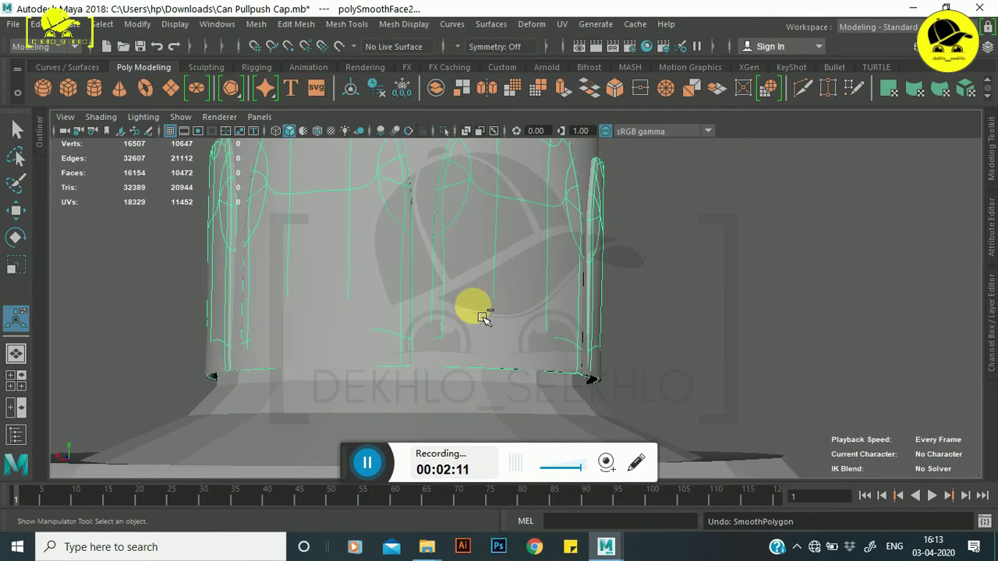
{"action": "mouse_move", "coordinate": [539, 289]}
{"action": "left_mouse_down", "text": "alt"}
{"action": "mouse_move", "coordinate": [508, 301]}
{"action": "mouse_move", "coordinate": [539, 319]}
{"action": "mouse_move", "coordinate": [541, 231]}
{"action": "mouse_move", "coordinate": [482, 282]}
{"action": "mouse_move", "coordinate": [541, 301]}
{"action": "left_mouse_up", "text": "alt"}
{"action": "scroll", "coordinate": [515, 310], "scroll_direction": "up", "scroll_amount": 3}
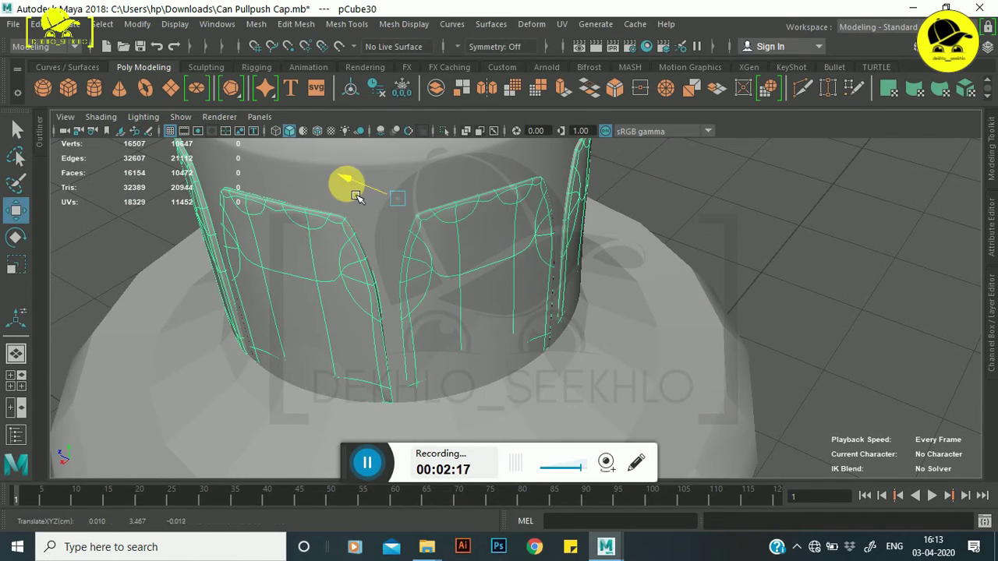
{"action": "mouse_move", "coordinate": [360, 196]}
{"action": "left_mouse_down", "text": "alt"}
{"action": "mouse_move", "coordinate": [390, 279]}
{"action": "mouse_move", "coordinate": [486, 249]}
{"action": "mouse_move", "coordinate": [506, 258]}
{"action": "mouse_move", "coordinate": [474, 276]}
{"action": "left_mouse_up", "text": "alt"}
{"action": "key", "text": "ctrl+z"}
{"action": "mouse_move", "coordinate": [412, 356]}
{"action": "left_mouse_down", "text": "alt"}
{"action": "mouse_move", "coordinate": [439, 292]}
{"action": "mouse_move", "coordinate": [523, 335]}
{"action": "mouse_move", "coordinate": [532, 396]}
{"action": "mouse_move", "coordinate": [555, 373]}
{"action": "left_mouse_up", "text": "alt"}
{"action": "left_click", "coordinate": [465, 306]}
{"action": "mouse_move", "coordinate": [465, 306]}
{"action": "left_mouse_down", "text": "alt"}
{"action": "mouse_move", "coordinate": [528, 279]}
{"action": "mouse_move", "coordinate": [535, 297]}
{"action": "mouse_move", "coordinate": [561, 288]}
{"action": "mouse_move", "coordinate": [239, 289]}
{"action": "left_mouse_up", "text": "alt"}
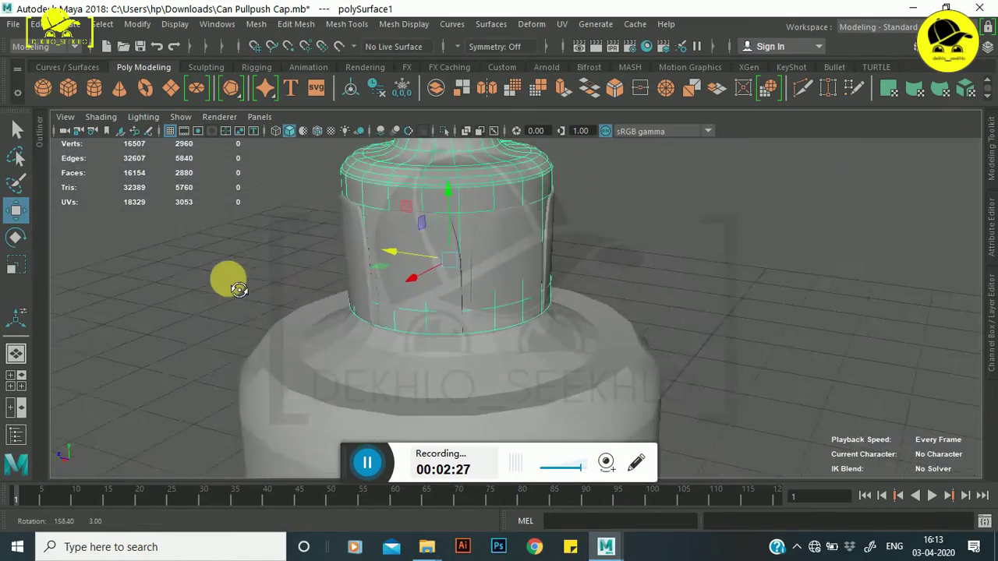
- Switch the neck cylinder to vertex mode and select its bottom ring of vertices
{"action": "mouse_move", "coordinate": [543, 265]}
{"action": "left_mouse_down", "text": "alt"}
{"action": "mouse_move", "coordinate": [423, 278]}
{"action": "mouse_move", "coordinate": [327, 265]}
{"action": "left_mouse_up", "text": "alt"}
{"action": "mouse_move", "coordinate": [549, 277]}
{"action": "left_mouse_down", "text": "alt"}
{"action": "mouse_move", "coordinate": [473, 252]}
{"action": "mouse_move", "coordinate": [530, 296]}
{"action": "mouse_move", "coordinate": [560, 295]}
{"action": "mouse_move", "coordinate": [520, 370]}
{"action": "mouse_move", "coordinate": [485, 251]}
{"action": "mouse_move", "coordinate": [522, 296]}
{"action": "left_mouse_up", "text": "alt"}
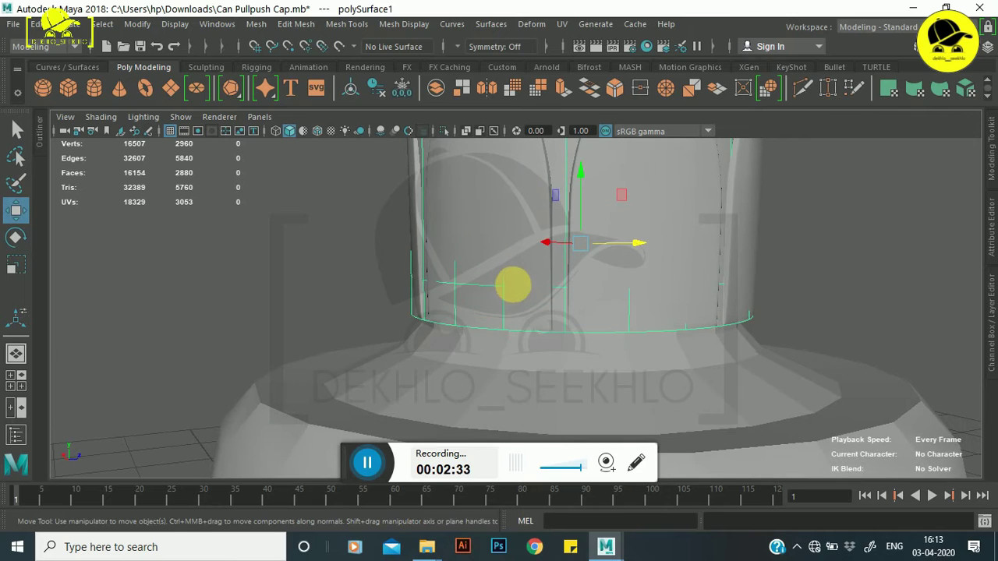
{"action": "right_click", "coordinate": [491, 143]}
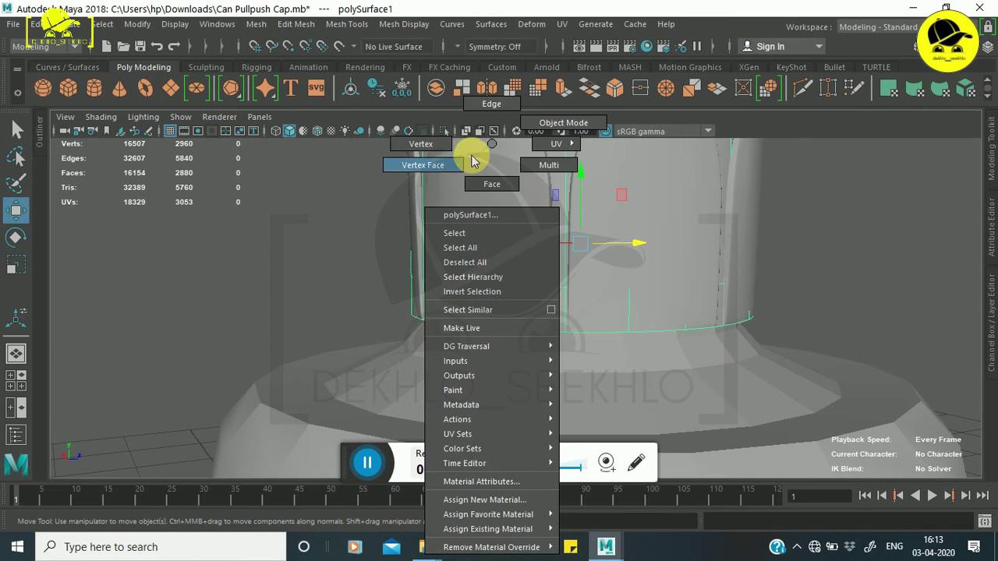
{"action": "left_click", "coordinate": [427, 146]}
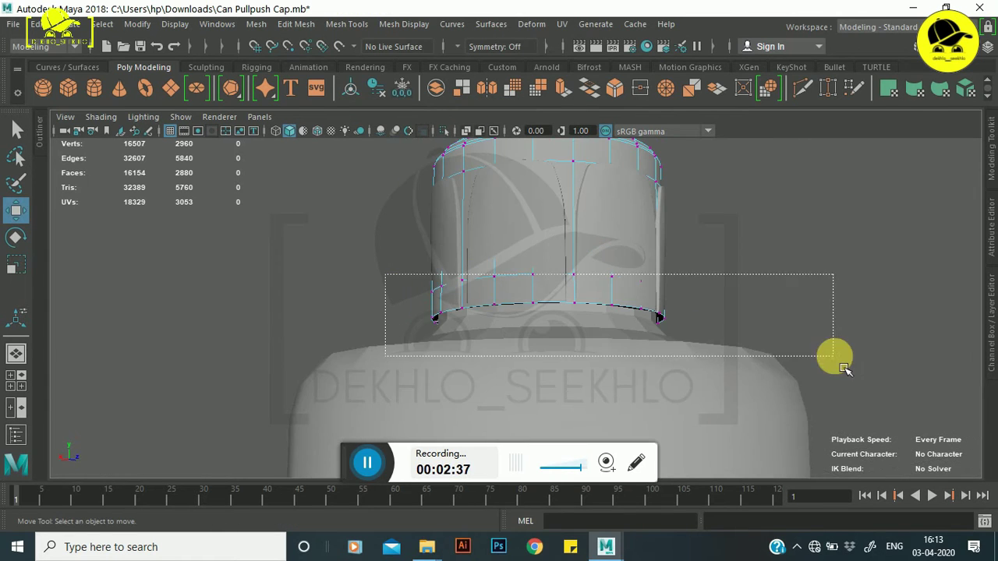
{"action": "mouse_move", "coordinate": [871, 371]}
{"action": "left_mouse_down", "text": "alt"}
{"action": "mouse_move", "coordinate": [250, 285]}
{"action": "mouse_move", "coordinate": [445, 319]}
{"action": "mouse_move", "coordinate": [487, 321]}
{"action": "mouse_move", "coordinate": [519, 305]}
{"action": "left_mouse_up", "text": "alt"}
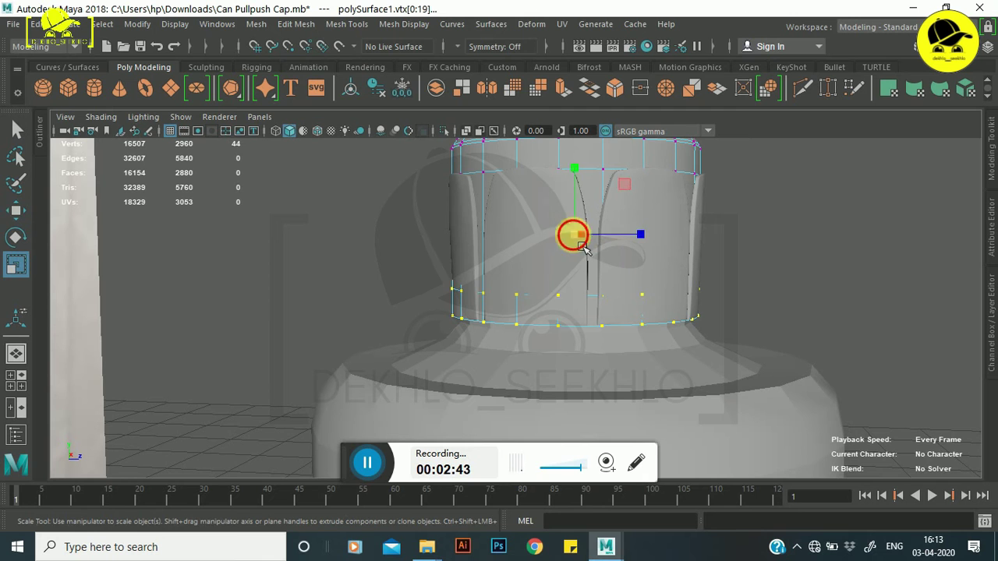
- Tumble around the neck and shoulder ring to check the selected vertices from several angles
{"action": "mouse_move", "coordinate": [567, 302]}
{"action": "left_mouse_down", "text": "alt"}
{"action": "mouse_move", "coordinate": [457, 311]}
{"action": "mouse_move", "coordinate": [303, 305]}
{"action": "mouse_move", "coordinate": [532, 328]}
{"action": "mouse_move", "coordinate": [401, 330]}
{"action": "mouse_move", "coordinate": [390, 316]}
{"action": "left_mouse_up", "text": "alt"}
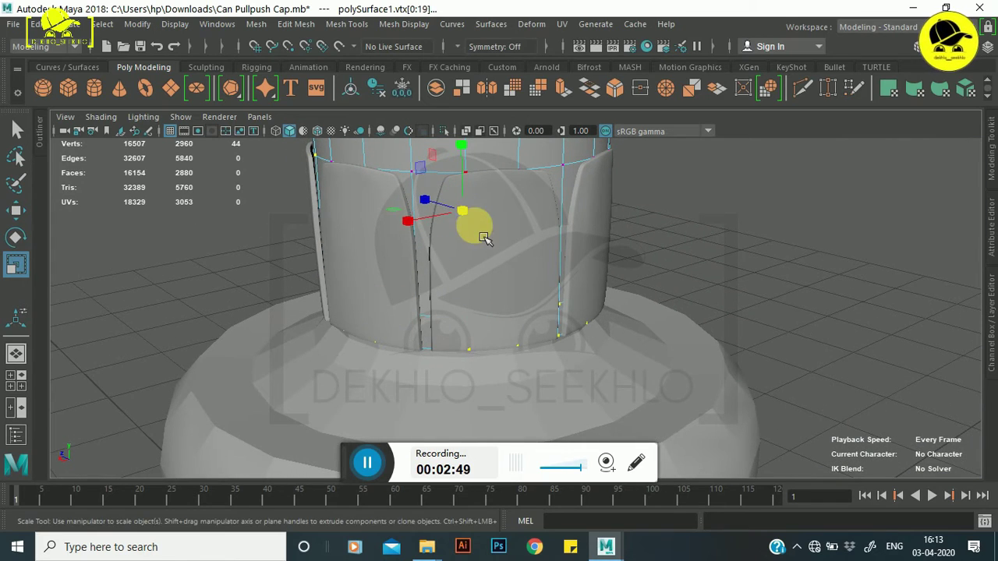
{"action": "mouse_move", "coordinate": [527, 284]}
{"action": "left_mouse_down", "text": "alt"}
{"action": "mouse_move", "coordinate": [296, 296]}
{"action": "mouse_move", "coordinate": [574, 289]}
{"action": "mouse_move", "coordinate": [570, 402]}
{"action": "left_mouse_up", "text": "alt"}
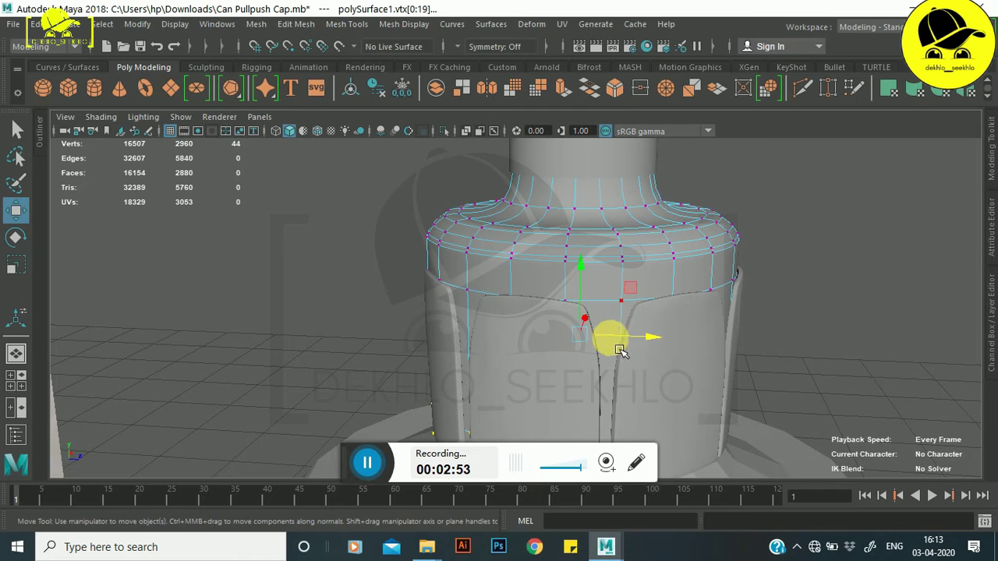
{"action": "mouse_move", "coordinate": [664, 346]}
{"action": "left_mouse_down", "text": "alt"}
{"action": "mouse_move", "coordinate": [556, 363]}
{"action": "mouse_move", "coordinate": [483, 325]}
{"action": "mouse_move", "coordinate": [401, 323]}
{"action": "mouse_move", "coordinate": [370, 337]}
{"action": "left_mouse_up", "text": "alt"}
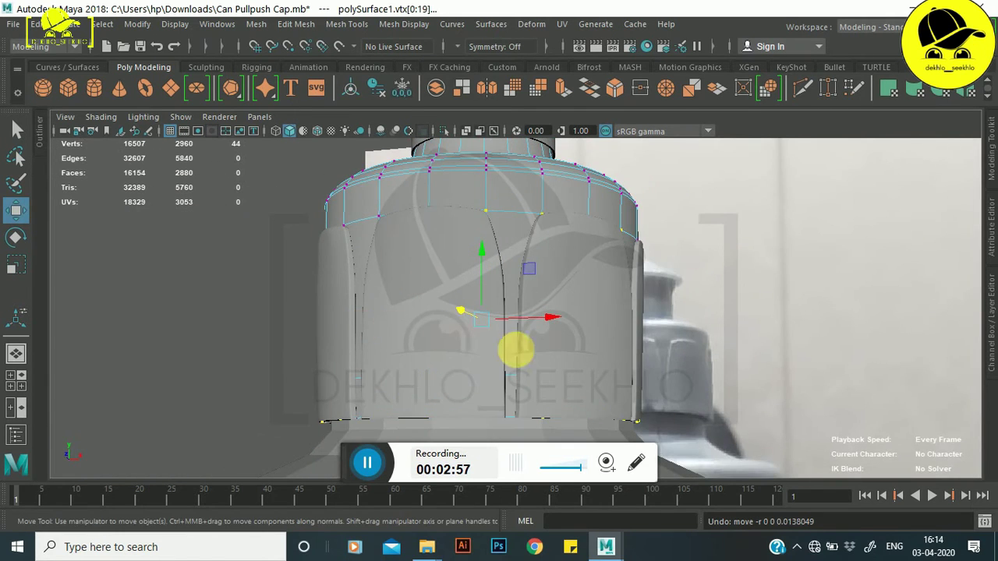
{"action": "left_click_drag", "start_coordinate": [483, 353], "coordinate": [619, 335], "text": "alt"}
{"action": "right_click_drag", "start_coordinate": [574, 143], "coordinate": [696, 262]}
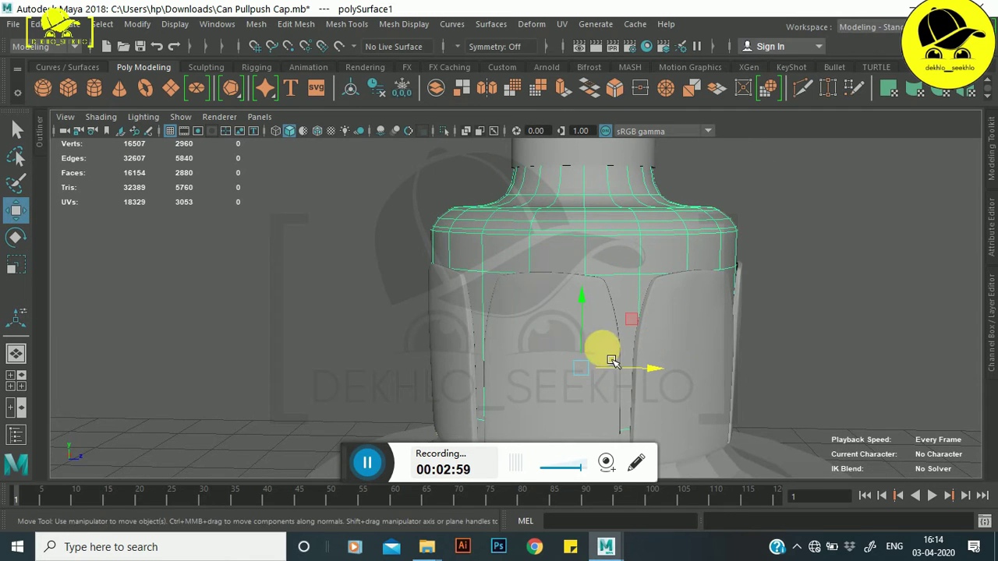
{"action": "mouse_move", "coordinate": [728, 361]}
{"action": "left_mouse_down", "text": "alt"}
{"action": "mouse_move", "coordinate": [860, 350]}
{"action": "mouse_move", "coordinate": [827, 350]}
{"action": "left_mouse_up", "text": "alt"}
{"action": "mouse_move", "coordinate": [717, 348]}
{"action": "left_mouse_down", "text": "alt"}
{"action": "mouse_move", "coordinate": [401, 335]}
{"action": "mouse_move", "coordinate": [553, 335]}
{"action": "mouse_move", "coordinate": [334, 356]}
{"action": "mouse_move", "coordinate": [697, 323]}
{"action": "mouse_move", "coordinate": [606, 322]}
{"action": "mouse_move", "coordinate": [624, 290]}
{"action": "mouse_move", "coordinate": [684, 260]}
{"action": "mouse_move", "coordinate": [826, 303]}
{"action": "mouse_move", "coordinate": [718, 350]}
{"action": "mouse_move", "coordinate": [838, 312]}
{"action": "mouse_move", "coordinate": [644, 301]}
{"action": "mouse_move", "coordinate": [696, 324]}
{"action": "mouse_move", "coordinate": [630, 369]}
{"action": "mouse_move", "coordinate": [583, 344]}
{"action": "mouse_move", "coordinate": [664, 330]}
{"action": "mouse_move", "coordinate": [659, 296]}
{"action": "mouse_move", "coordinate": [709, 288]}
{"action": "mouse_move", "coordinate": [686, 269]}
{"action": "mouse_move", "coordinate": [687, 307]}
{"action": "mouse_move", "coordinate": [397, 334]}
{"action": "mouse_move", "coordinate": [831, 267]}
{"action": "mouse_move", "coordinate": [528, 310]}
{"action": "mouse_move", "coordinate": [195, 322]}
{"action": "left_mouse_up", "text": "alt"}
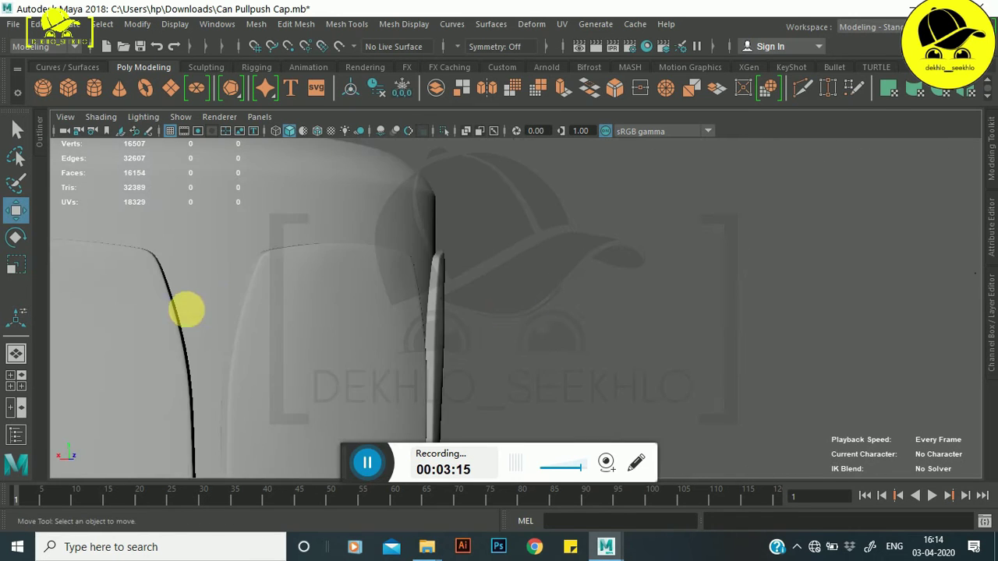
- Smooth the bottle shoulder piece from the Shift+right-click polygon menu
{"action": "middle_click_drag", "start_coordinate": [195, 322], "coordinate": [816, 318], "text": "alt"}
{"action": "left_click", "coordinate": [655, 209]}
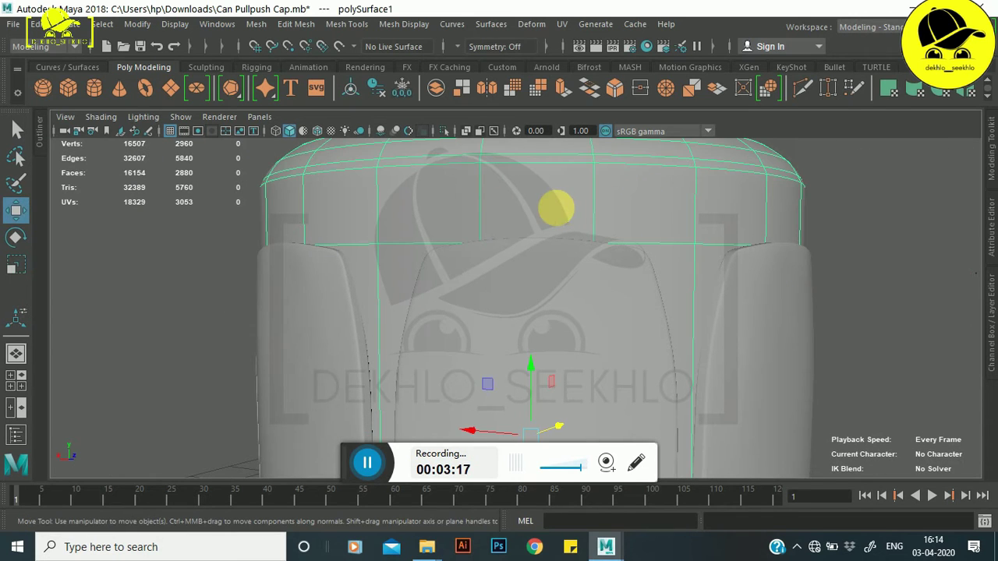
{"action": "right_click_drag", "start_coordinate": [556, 209], "coordinate": [551, 295], "text": "shift"}
{"action": "left_click_drag", "start_coordinate": [613, 256], "coordinate": [585, 314], "text": "alt"}
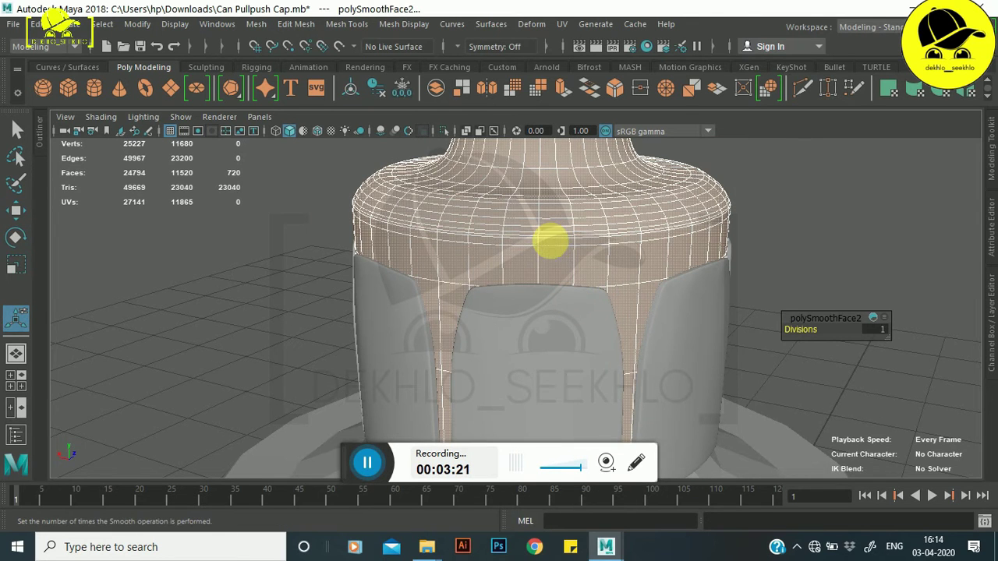
{"action": "key", "text": "q"}
- Select the cap and apply Smooth to it
{"action": "left_click", "coordinate": [779, 172]}
{"action": "mouse_move", "coordinate": [609, 223]}
{"action": "left_mouse_down", "text": "alt"}
{"action": "mouse_move", "coordinate": [585, 200]}
{"action": "mouse_move", "coordinate": [612, 356]}
{"action": "left_mouse_up", "text": "alt"}
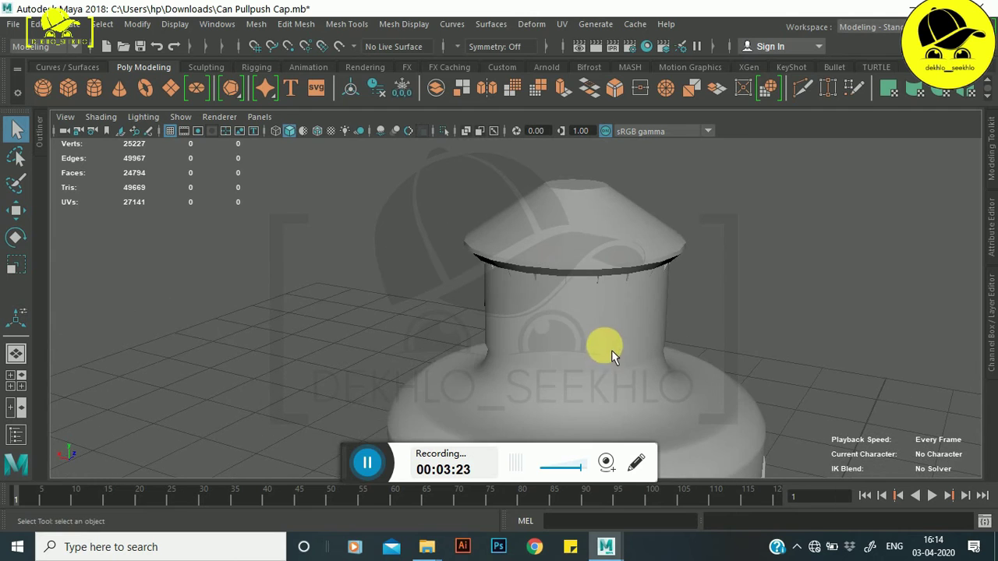
{"action": "left_click", "coordinate": [592, 251]}
{"action": "right_click_drag", "start_coordinate": [585, 208], "coordinate": [569, 295], "text": "shift"}
- Smooth the small spike pieces under the cap rim
{"action": "left_click", "coordinate": [801, 244]}
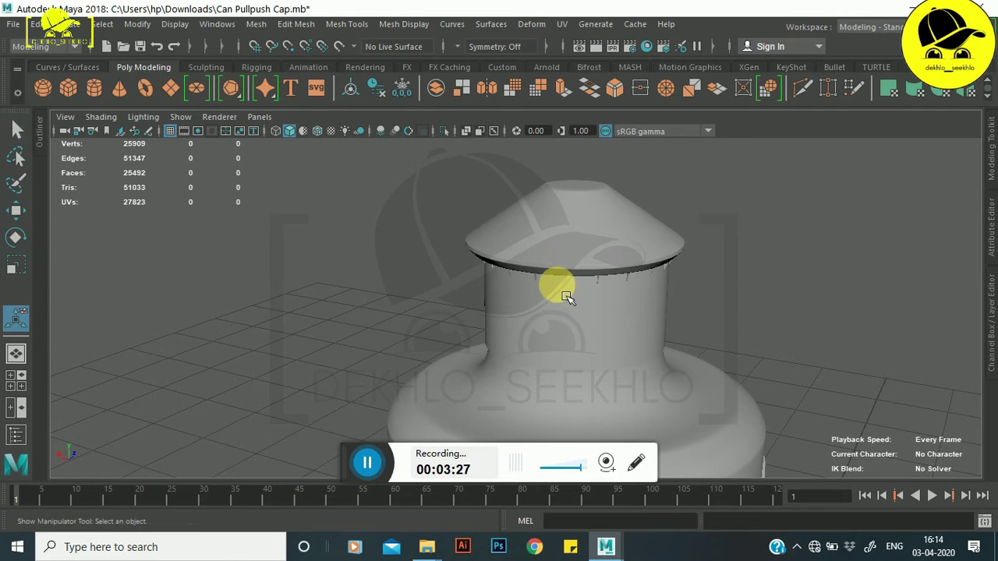
{"action": "right_click_drag", "start_coordinate": [565, 206], "coordinate": [558, 251], "text": "shift"}
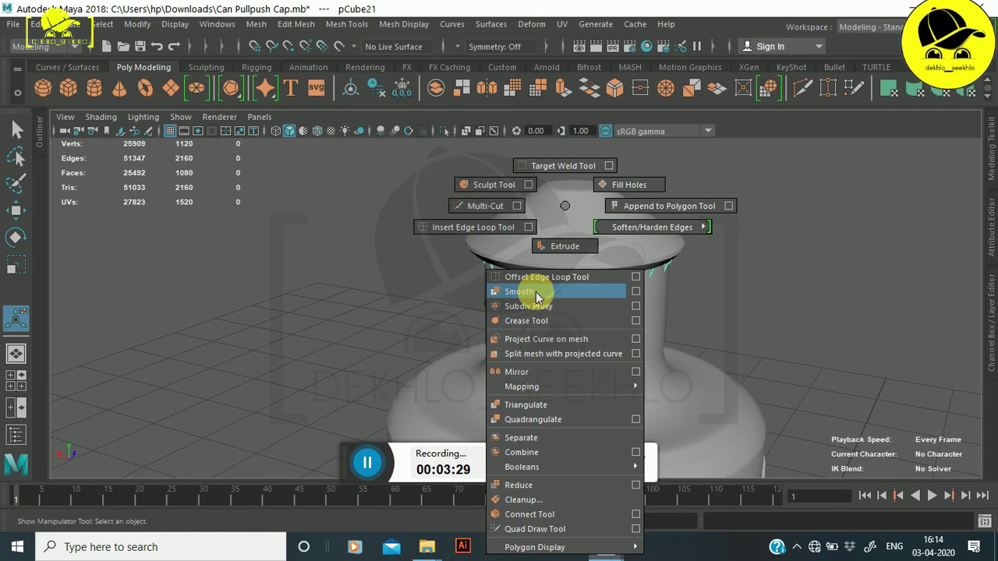
{"action": "right_click_drag", "start_coordinate": [537, 296], "coordinate": [537, 296], "text": "shift"}
{"action": "scroll", "coordinate": [584, 283], "scroll_direction": "up", "scroll_amount": 3}
{"action": "scroll", "coordinate": [585, 307], "scroll_direction": "up", "scroll_amount": 5}
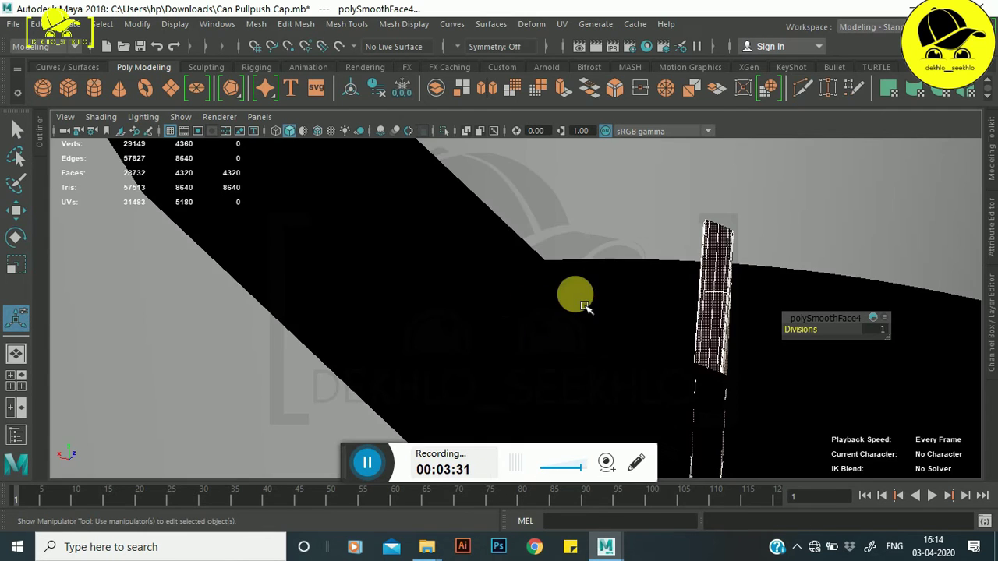
{"action": "scroll", "coordinate": [586, 305], "scroll_direction": "down", "scroll_amount": 5}
- Inspect the smoothed cap up close, then select the bottle body cylinder
{"action": "left_click_drag", "start_coordinate": [428, 321], "coordinate": [357, 312], "text": "alt"}
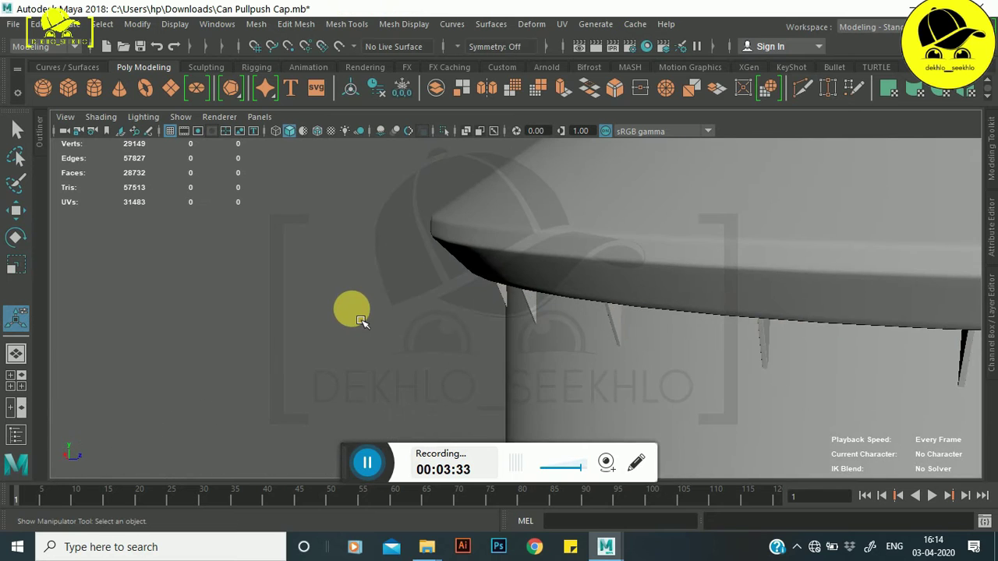
{"action": "scroll", "coordinate": [356, 311], "scroll_direction": "down", "scroll_amount": 5}
{"action": "middle_click_drag", "start_coordinate": [546, 249], "coordinate": [616, 212], "text": "alt"}
{"action": "scroll", "coordinate": [591, 195], "scroll_direction": "up", "scroll_amount": 5}
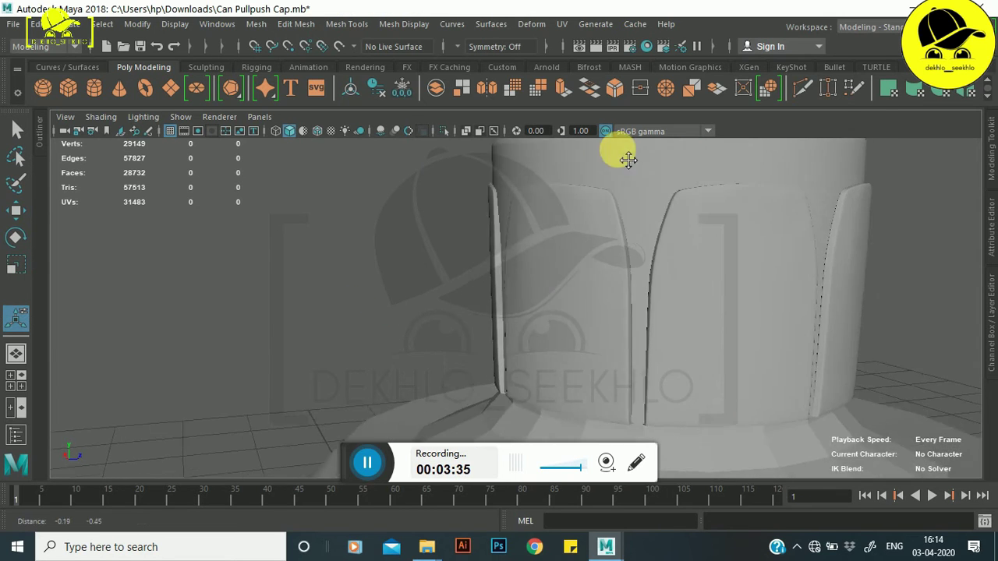
{"action": "scroll", "coordinate": [624, 151], "scroll_direction": "up", "scroll_amount": 5}
{"action": "middle_click_drag", "start_coordinate": [624, 151], "coordinate": [634, 274], "text": "alt"}
{"action": "left_click", "coordinate": [634, 275]}
{"action": "scroll", "coordinate": [608, 273], "scroll_direction": "down", "scroll_amount": 3}
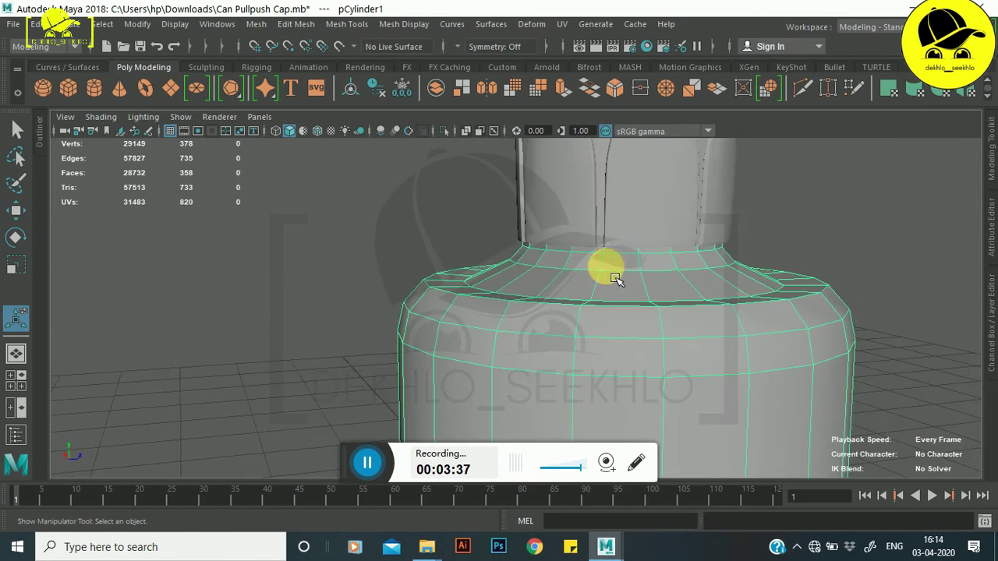
- Smooth the bottle body cylinder pCylinder1 from the polygon marking menu
{"action": "scroll", "coordinate": [717, 285], "scroll_direction": "down", "scroll_amount": 2}
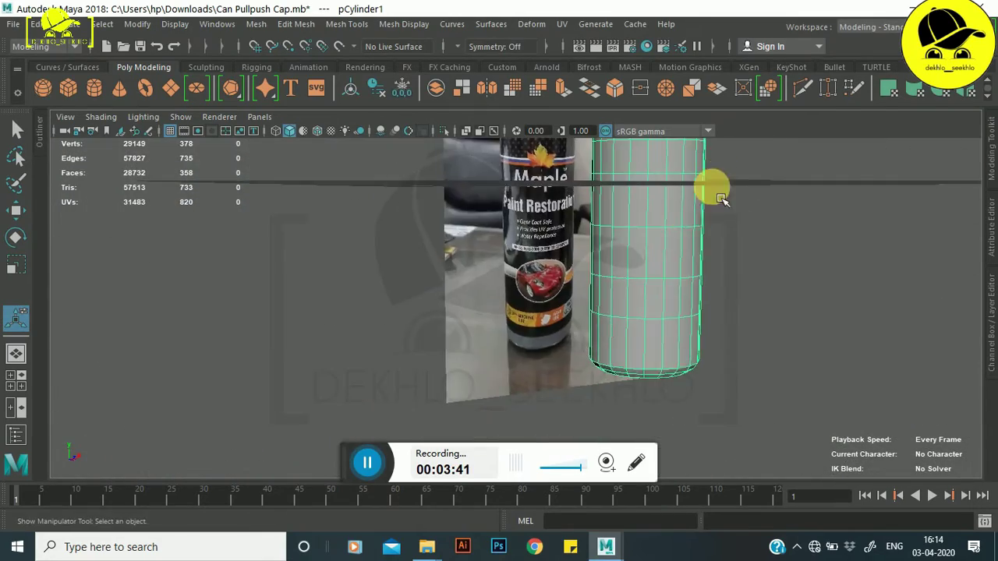
{"action": "scroll", "coordinate": [603, 253], "scroll_direction": "up", "scroll_amount": 2}
{"action": "middle_click_drag", "start_coordinate": [603, 253], "coordinate": [596, 241], "text": "alt"}
{"action": "scroll", "coordinate": [478, 367], "scroll_direction": "down", "scroll_amount": 3}
{"action": "mouse_move", "coordinate": [471, 206]}
{"action": "right_mouse_down", "text": "shift"}
{"action": "mouse_move", "coordinate": [456, 279]}
{"action": "mouse_move", "coordinate": [489, 292]}
{"action": "right_mouse_up", "text": "shift"}
{"action": "right_click", "coordinate": [488, 291]}
{"action": "left_click", "coordinate": [709, 205]}
- Tumble and zoom around the smoothed bottle to compare it with the reference photo
{"action": "scroll", "coordinate": [507, 300], "scroll_direction": "down", "scroll_amount": 3}
{"action": "mouse_move", "coordinate": [397, 328]}
{"action": "left_mouse_down", "text": "alt"}
{"action": "mouse_move", "coordinate": [695, 305]}
{"action": "mouse_move", "coordinate": [615, 291]}
{"action": "mouse_move", "coordinate": [588, 300]}
{"action": "mouse_move", "coordinate": [635, 273]}
{"action": "mouse_move", "coordinate": [586, 208]}
{"action": "mouse_move", "coordinate": [617, 297]}
{"action": "mouse_move", "coordinate": [700, 206]}
{"action": "mouse_move", "coordinate": [423, 381]}
{"action": "left_mouse_up", "text": "alt"}
{"action": "mouse_move", "coordinate": [424, 381]}
{"action": "middle_mouse_down", "text": "alt"}
{"action": "mouse_move", "coordinate": [535, 383]}
{"action": "mouse_move", "coordinate": [517, 342]}
{"action": "mouse_move", "coordinate": [536, 308]}
{"action": "middle_mouse_up", "text": "alt"}
{"action": "mouse_move", "coordinate": [537, 309]}
{"action": "left_mouse_down", "text": "alt"}
{"action": "mouse_move", "coordinate": [646, 323]}
{"action": "mouse_move", "coordinate": [541, 263]}
{"action": "mouse_move", "coordinate": [472, 313]}
{"action": "mouse_move", "coordinate": [434, 268]}
{"action": "mouse_move", "coordinate": [668, 301]}
{"action": "mouse_move", "coordinate": [669, 293]}
{"action": "mouse_move", "coordinate": [561, 307]}
{"action": "mouse_move", "coordinate": [642, 286]}
{"action": "mouse_move", "coordinate": [507, 289]}
{"action": "mouse_move", "coordinate": [631, 286]}
{"action": "mouse_move", "coordinate": [590, 304]}
{"action": "mouse_move", "coordinate": [535, 283]}
{"action": "mouse_move", "coordinate": [572, 314]}
{"action": "mouse_move", "coordinate": [653, 307]}
{"action": "mouse_move", "coordinate": [445, 429]}
{"action": "left_mouse_up", "text": "alt"}
{"action": "scroll", "coordinate": [493, 328], "scroll_direction": "up", "scroll_amount": 3}
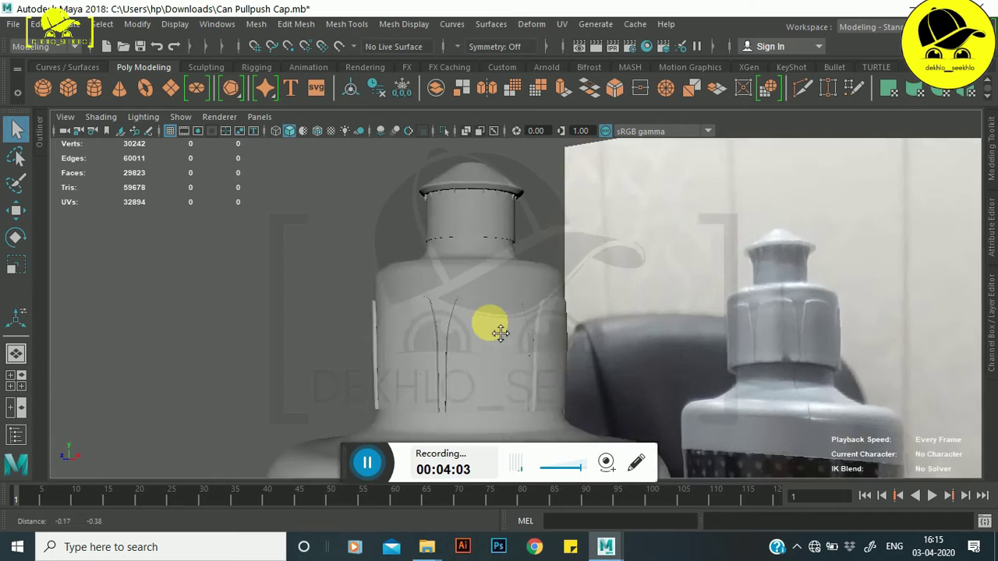
{"action": "scroll", "coordinate": [537, 281], "scroll_direction": "up", "scroll_amount": 3}
{"action": "mouse_move", "coordinate": [523, 341]}
{"action": "left_mouse_down", "text": "alt"}
{"action": "mouse_move", "coordinate": [503, 305]}
{"action": "mouse_move", "coordinate": [464, 274]}
{"action": "mouse_move", "coordinate": [464, 290]}
{"action": "mouse_move", "coordinate": [619, 330]}
{"action": "mouse_move", "coordinate": [660, 319]}
{"action": "mouse_move", "coordinate": [708, 273]}
{"action": "mouse_move", "coordinate": [659, 307]}
{"action": "mouse_move", "coordinate": [615, 283]}
{"action": "left_mouse_up", "text": "alt"}
{"action": "scroll", "coordinate": [598, 270], "scroll_direction": "up", "scroll_amount": 3}
{"action": "scroll", "coordinate": [595, 248], "scroll_direction": "up", "scroll_amount": 2}
{"action": "scroll", "coordinate": [600, 265], "scroll_direction": "down", "scroll_amount": 3}
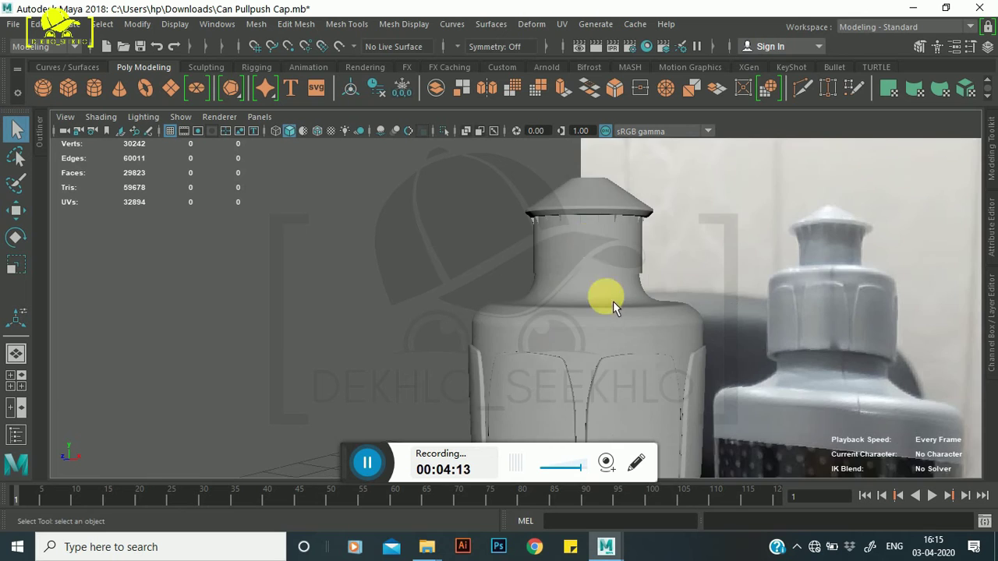
{"action": "scroll", "coordinate": [621, 262], "scroll_direction": "up", "scroll_amount": 3}
{"action": "middle_click_drag", "start_coordinate": [619, 252], "coordinate": [603, 294], "text": "alt"}
{"action": "scroll", "coordinate": [593, 296], "scroll_direction": "down", "scroll_amount": 3}
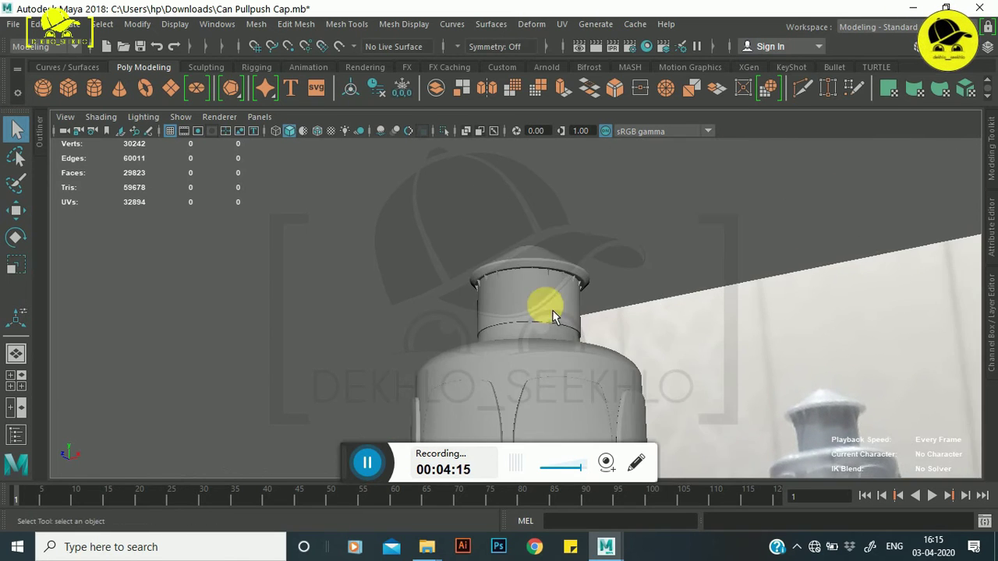
{"action": "left_click_drag", "start_coordinate": [546, 301], "coordinate": [613, 318], "text": "alt"}
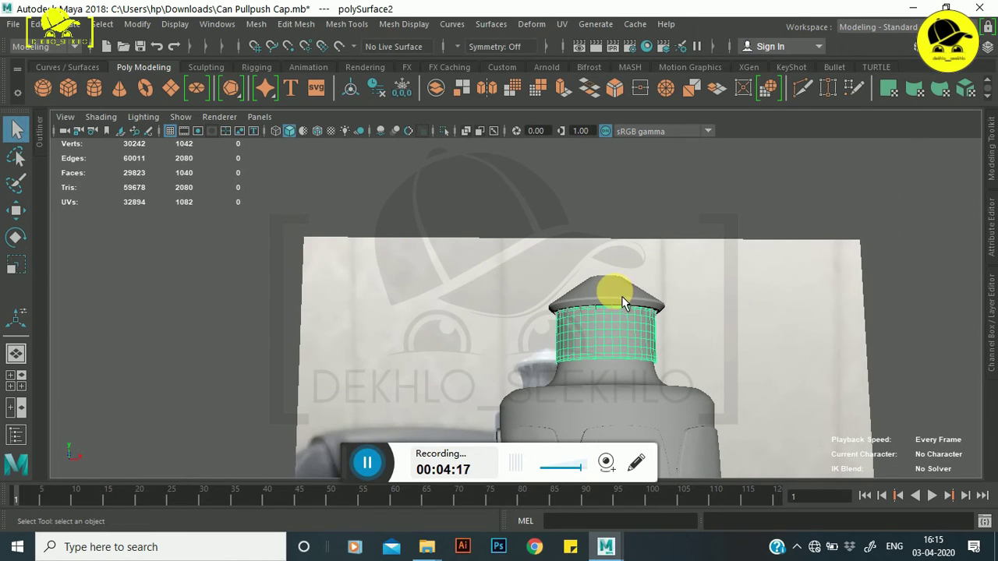
{"action": "scroll", "coordinate": [613, 318], "scroll_direction": "up", "scroll_amount": 3}
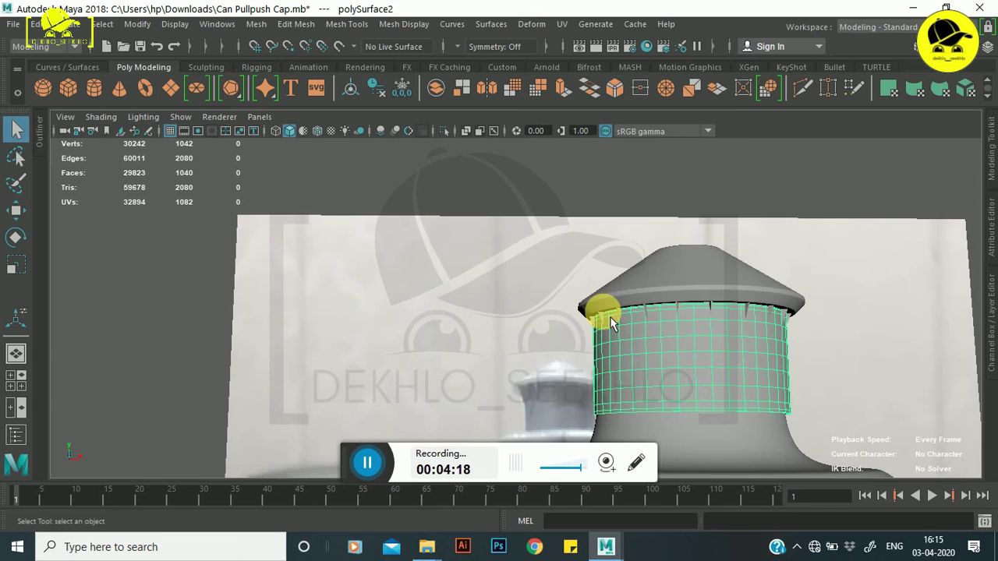
- Select the rim pieces, cap and neck band, checking them against the reference bottles
{"action": "left_click", "coordinate": [655, 312]}
{"action": "left_click", "coordinate": [664, 318]}
{"action": "left_click", "coordinate": [669, 328]}
{"action": "scroll", "coordinate": [669, 326], "scroll_direction": "down", "scroll_amount": 3}
{"action": "mouse_move", "coordinate": [595, 320]}
{"action": "left_mouse_down", "text": "alt"}
{"action": "mouse_move", "coordinate": [639, 352]}
{"action": "mouse_move", "coordinate": [634, 332]}
{"action": "left_mouse_up", "text": "alt"}
{"action": "scroll", "coordinate": [655, 293], "scroll_direction": "up", "scroll_amount": 2}
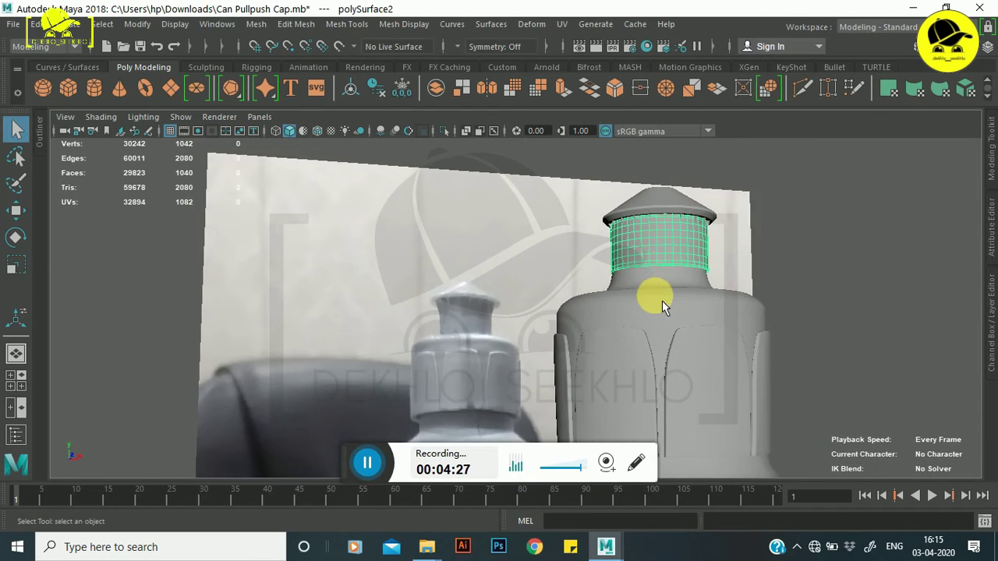
{"action": "scroll", "coordinate": [663, 299], "scroll_direction": "up", "scroll_amount": 2}
{"action": "scroll", "coordinate": [676, 302], "scroll_direction": "up", "scroll_amount": 3}
{"action": "scroll", "coordinate": [699, 304], "scroll_direction": "down", "scroll_amount": 2}
{"action": "scroll", "coordinate": [705, 311], "scroll_direction": "down", "scroll_amount": 2}
{"action": "scroll", "coordinate": [714, 336], "scroll_direction": "up", "scroll_amount": 1}
- Orbit to view the top of the cap and select the bottle shoulder
{"action": "mouse_move", "coordinate": [712, 338]}
{"action": "left_mouse_down", "text": "alt"}
{"action": "mouse_move", "coordinate": [690, 300]}
{"action": "mouse_move", "coordinate": [664, 291]}
{"action": "mouse_move", "coordinate": [479, 278]}
{"action": "mouse_move", "coordinate": [533, 303]}
{"action": "mouse_move", "coordinate": [519, 291]}
{"action": "mouse_move", "coordinate": [725, 289]}
{"action": "left_mouse_up", "text": "alt"}
{"action": "scroll", "coordinate": [797, 310], "scroll_direction": "down", "scroll_amount": 3}
{"action": "mouse_move", "coordinate": [775, 319]}
{"action": "left_mouse_down", "text": "alt"}
{"action": "mouse_move", "coordinate": [786, 312]}
{"action": "mouse_move", "coordinate": [775, 323]}
{"action": "mouse_move", "coordinate": [747, 307]}
{"action": "left_mouse_up", "text": "alt"}
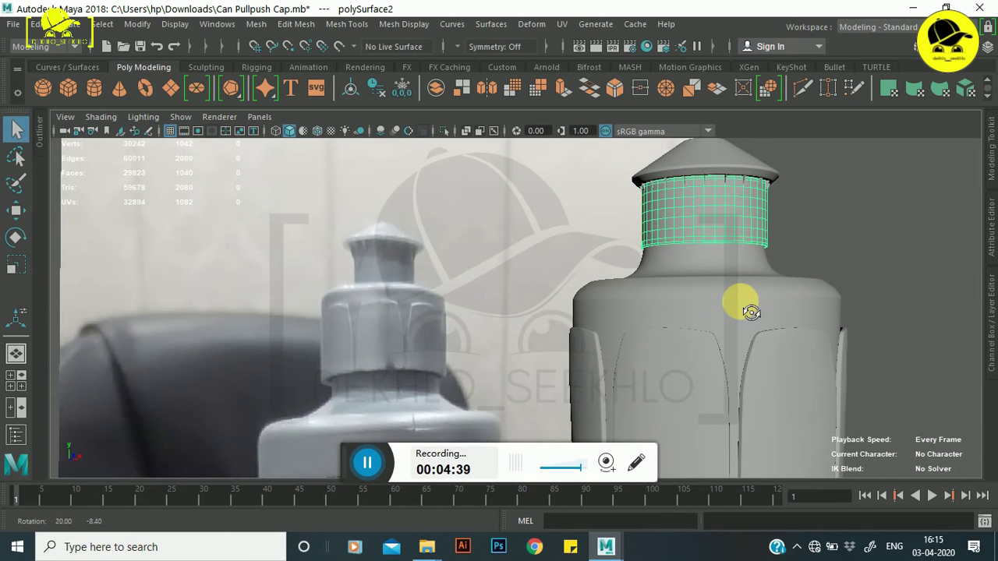
{"action": "left_click", "coordinate": [727, 312]}
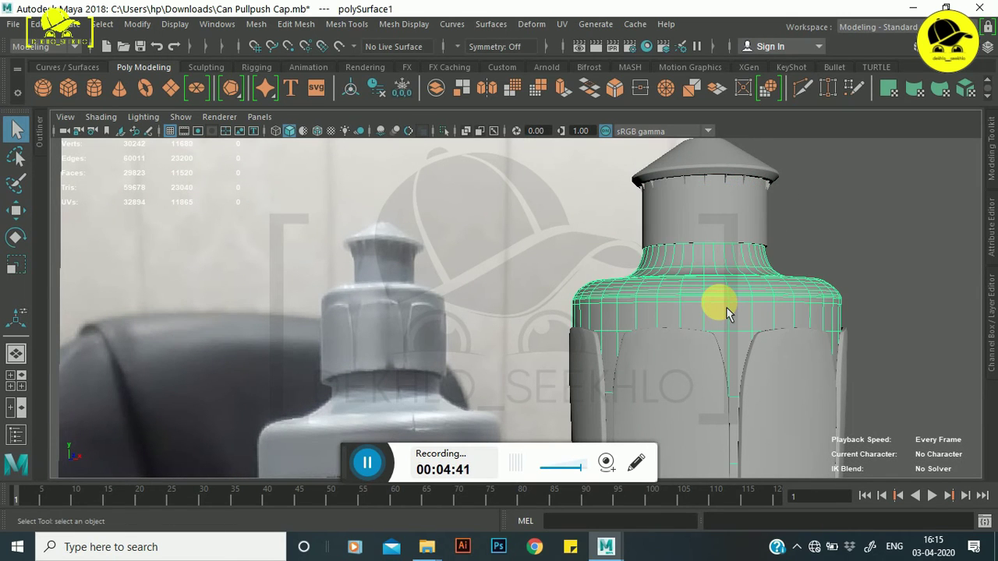
- Frame the bottle neck closely and select the shoulder piece
{"action": "scroll", "coordinate": [726, 313], "scroll_direction": "up", "scroll_amount": 2}
{"action": "scroll", "coordinate": [727, 313], "scroll_direction": "up", "scroll_amount": 2}
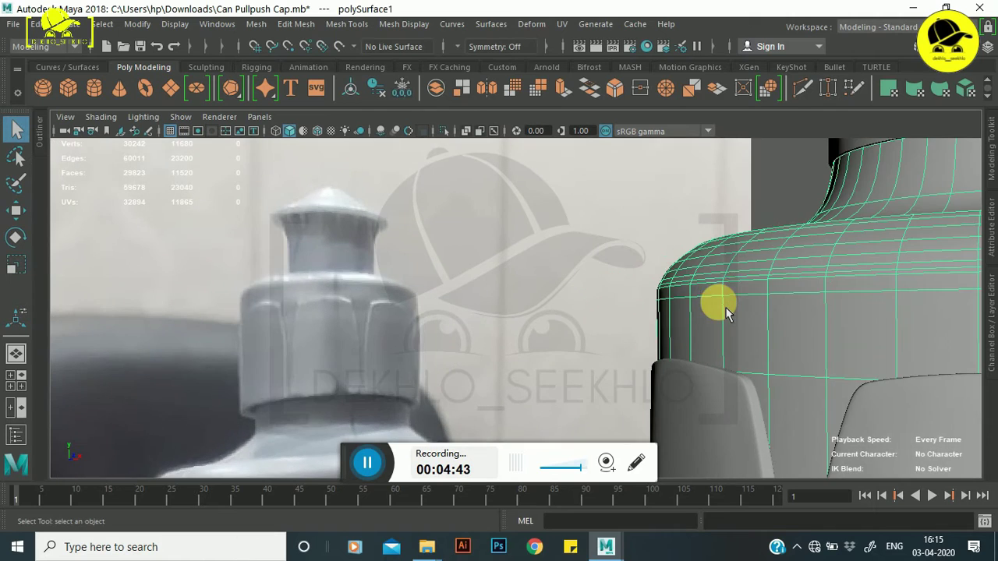
{"action": "left_click_drag", "start_coordinate": [725, 304], "coordinate": [728, 306], "text": "alt"}
{"action": "mouse_move", "coordinate": [807, 287]}
{"action": "left_mouse_down", "text": "alt"}
{"action": "mouse_move", "coordinate": [401, 283]}
{"action": "mouse_move", "coordinate": [445, 301]}
{"action": "mouse_move", "coordinate": [379, 319]}
{"action": "mouse_move", "coordinate": [483, 312]}
{"action": "left_mouse_up", "text": "alt"}
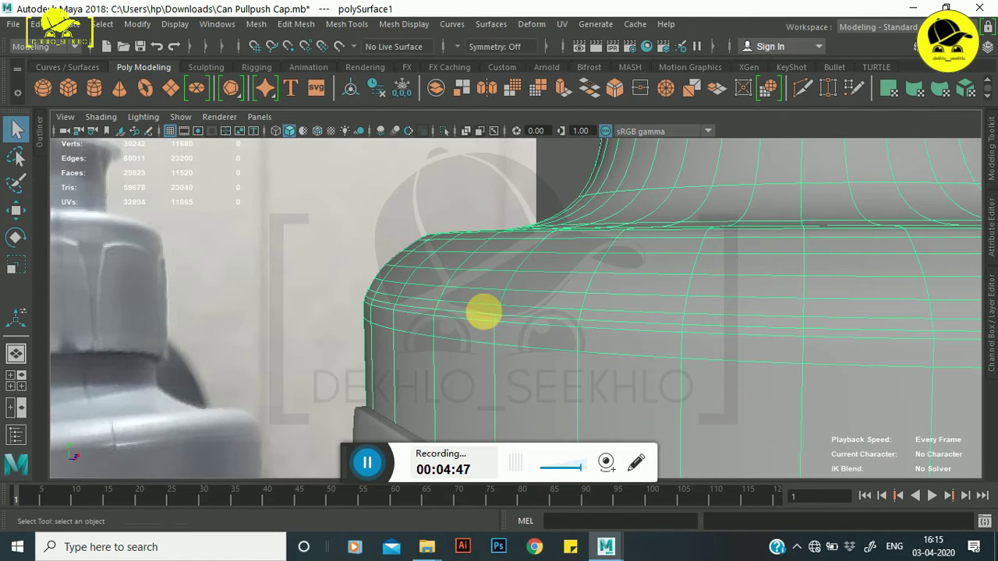
{"action": "left_click", "coordinate": [392, 243]}
{"action": "left_click_drag", "start_coordinate": [544, 200], "coordinate": [499, 240], "text": "alt"}
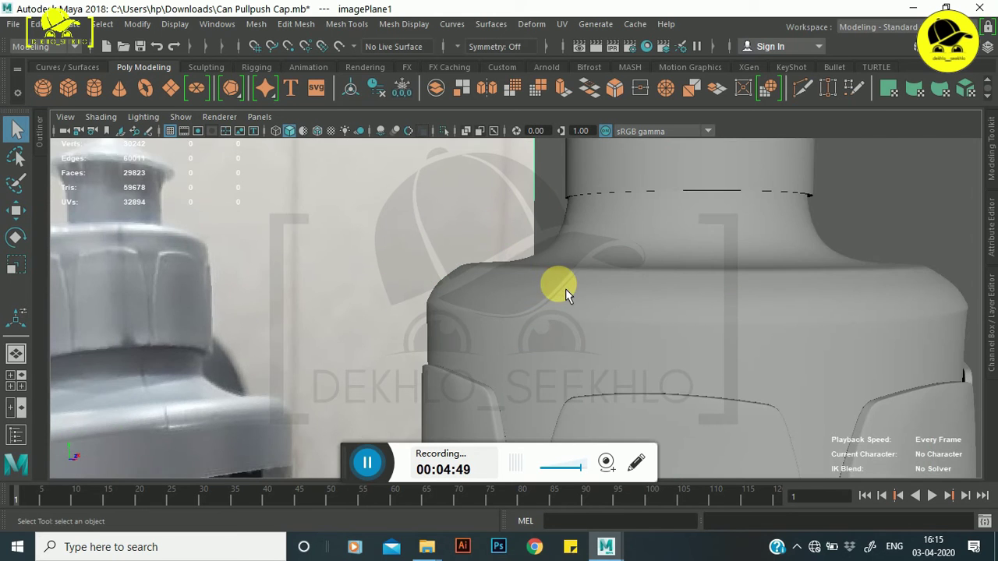
{"action": "scroll", "coordinate": [567, 288], "scroll_direction": "down", "scroll_amount": 5}
{"action": "left_click_drag", "start_coordinate": [567, 289], "coordinate": [583, 307], "text": "alt"}
{"action": "left_click", "coordinate": [613, 351]}
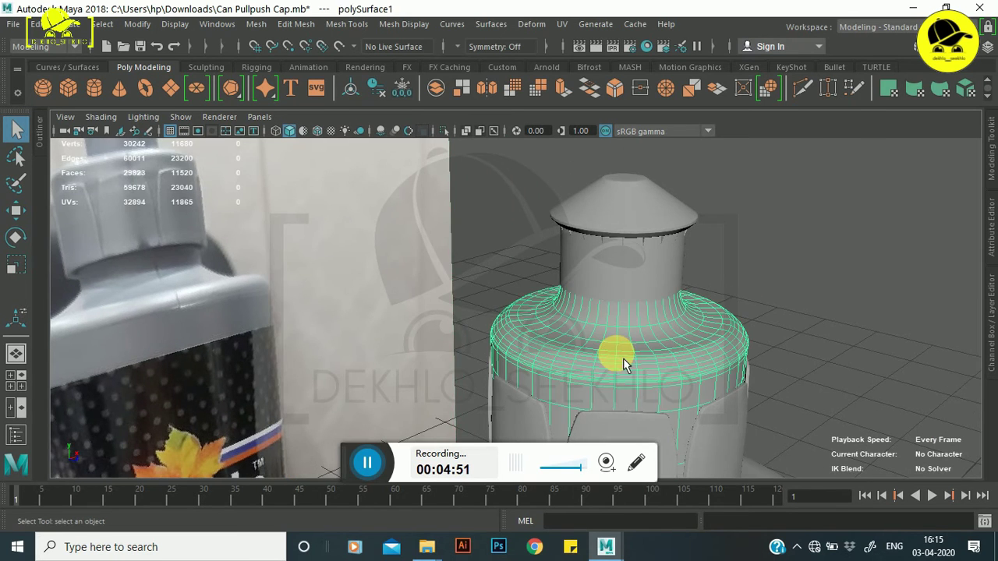
{"action": "scroll", "coordinate": [624, 362], "scroll_direction": "up", "scroll_amount": 3}
{"action": "scroll", "coordinate": [613, 346], "scroll_direction": "up", "scroll_amount": 2}
- In edge mode, scale the shoulder's upper edge loop slightly and narrow a lower loop
{"action": "right_click_drag", "start_coordinate": [495, 262], "coordinate": [524, 314]}
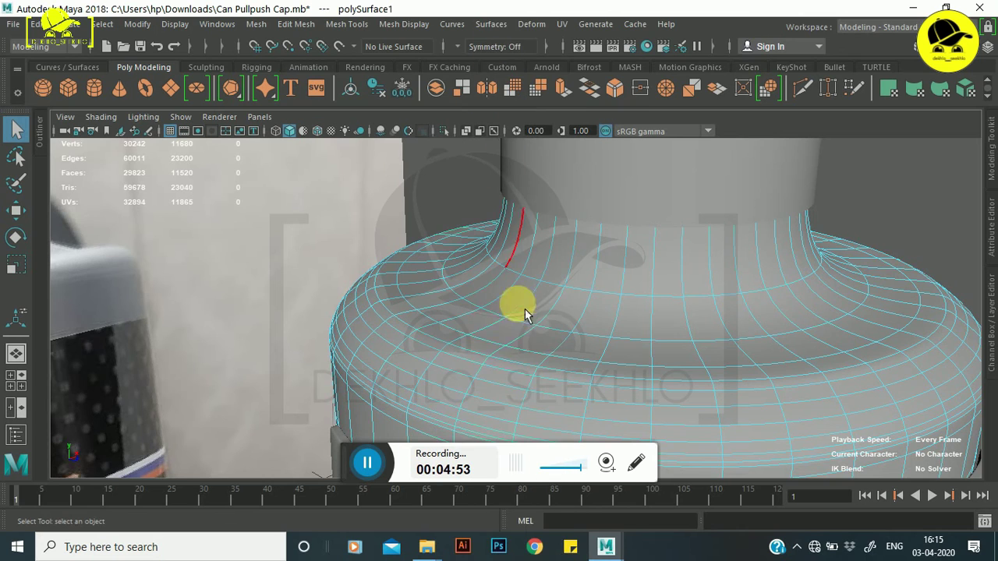
{"action": "key", "text": "r"}
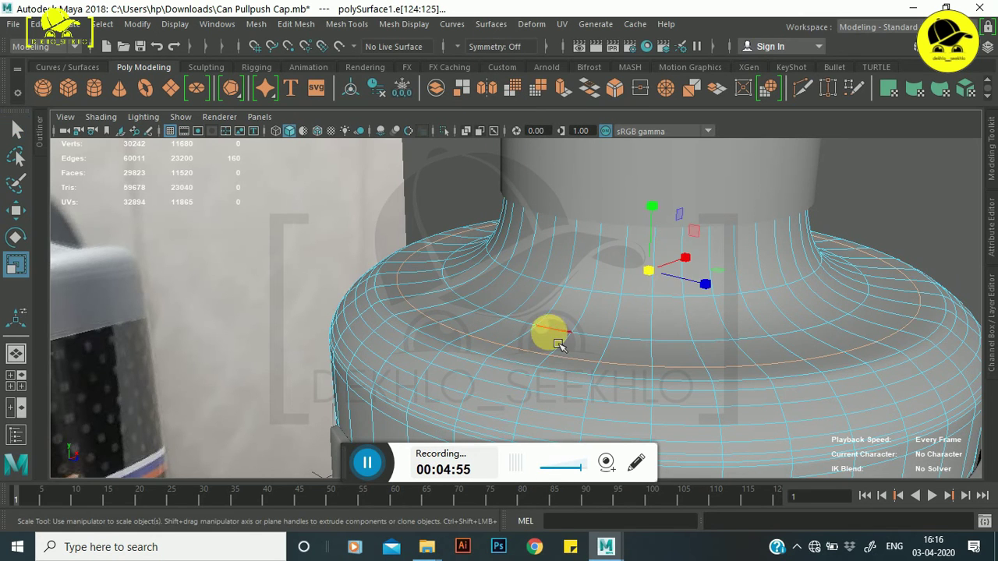
{"action": "mouse_move", "coordinate": [653, 292]}
{"action": "left_mouse_down"}
{"action": "mouse_move", "coordinate": [602, 295]}
{"action": "mouse_move", "coordinate": [606, 307]}
{"action": "left_mouse_up"}
{"action": "double_click", "coordinate": [477, 359]}
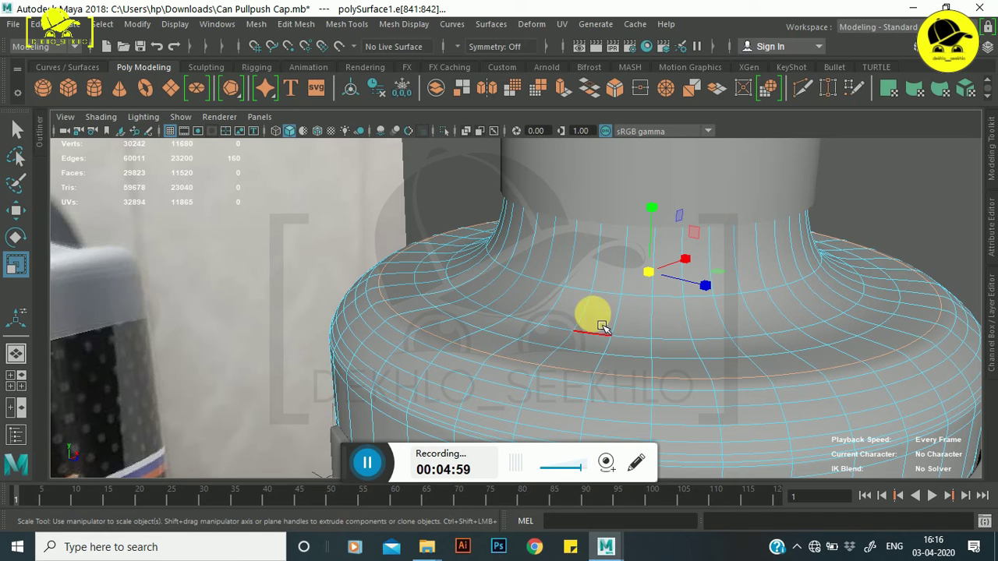
{"action": "mouse_move", "coordinate": [658, 291]}
{"action": "left_mouse_down"}
{"action": "mouse_move", "coordinate": [546, 319]}
{"action": "mouse_move", "coordinate": [487, 285]}
{"action": "left_mouse_up"}
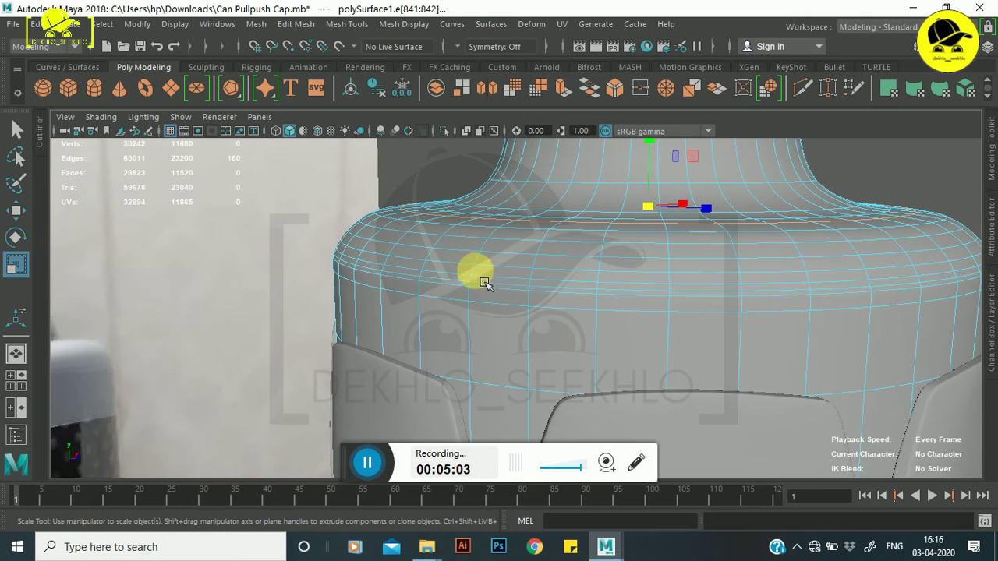
- Move shoulder edge loops along Y, setting the upper loop near Y 4.035
{"action": "double_click", "coordinate": [448, 304]}
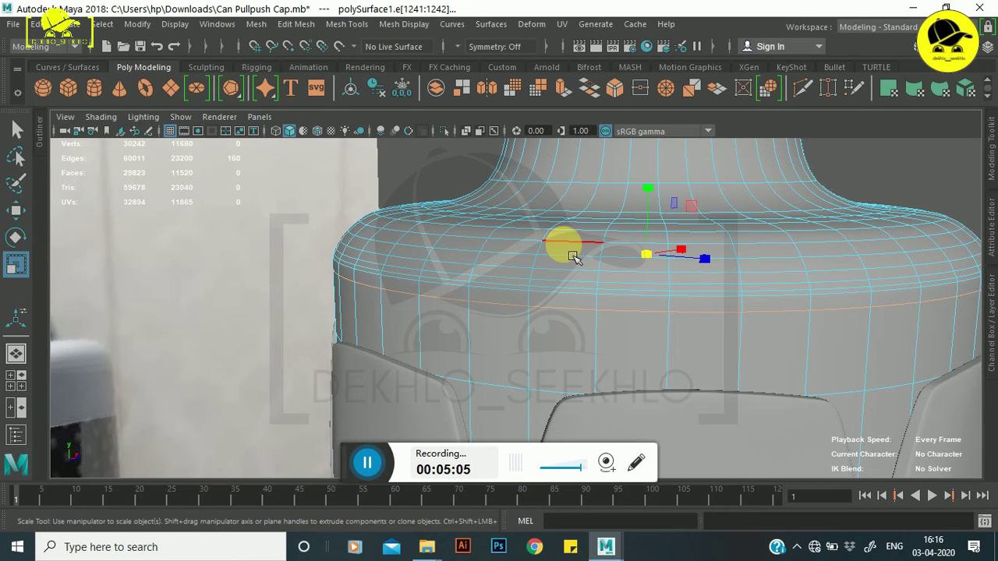
{"action": "key", "text": "w"}
{"action": "left_click_drag", "start_coordinate": [645, 206], "coordinate": [655, 231]}
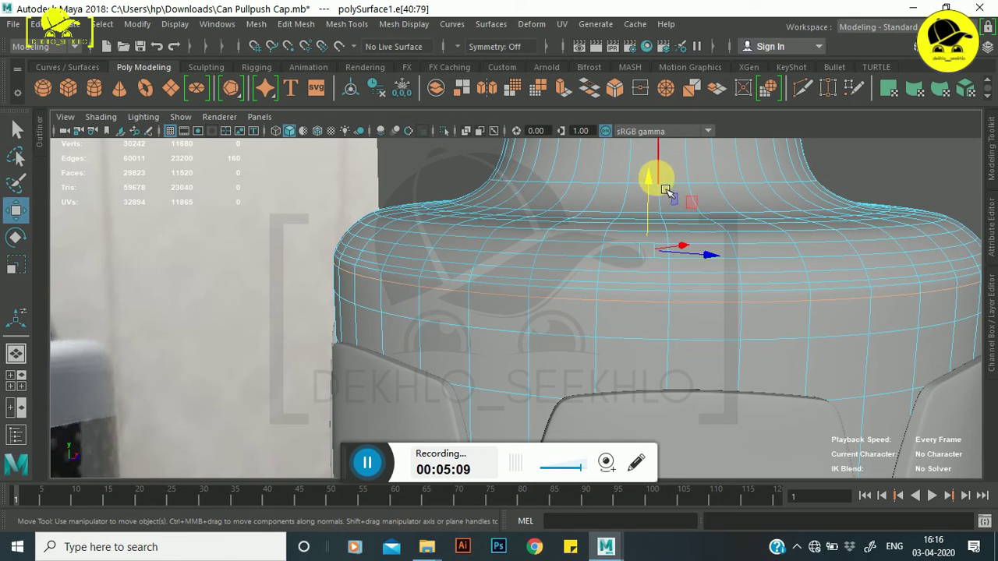
{"action": "left_click_drag", "start_coordinate": [678, 185], "coordinate": [653, 219]}
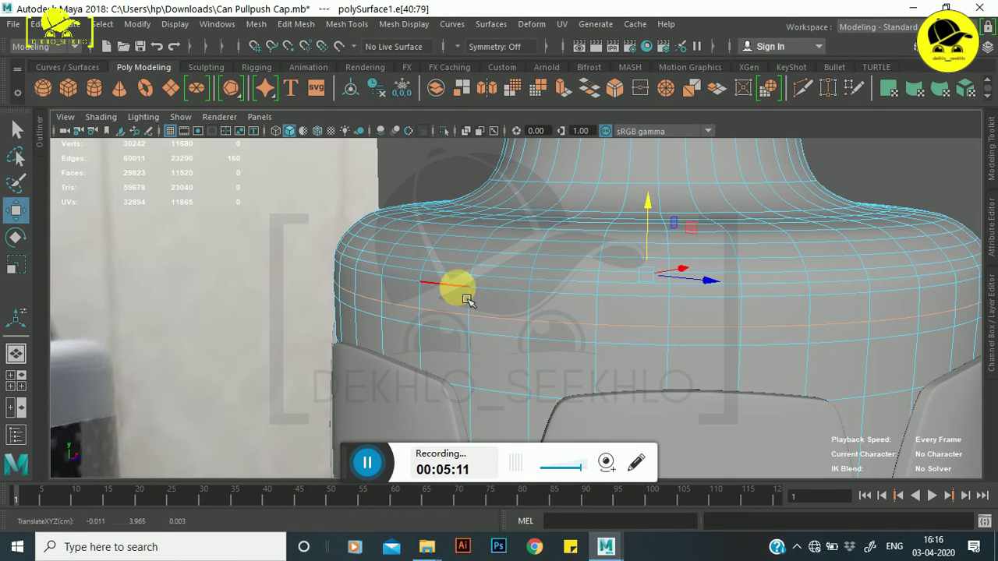
{"action": "double_click", "coordinate": [500, 279]}
{"action": "left_click_drag", "start_coordinate": [650, 192], "coordinate": [657, 203]}
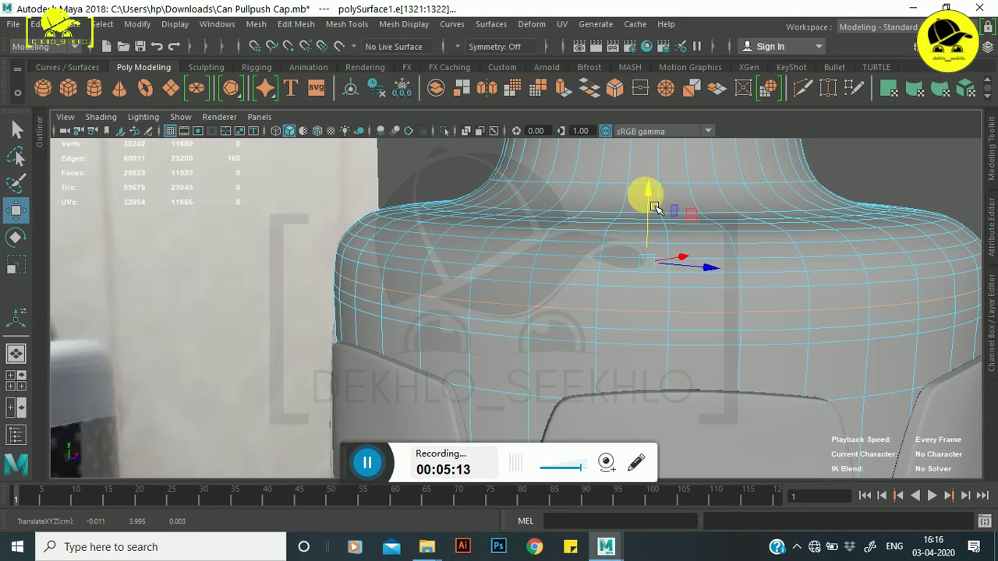
{"action": "left_click_drag", "start_coordinate": [656, 188], "coordinate": [651, 191]}
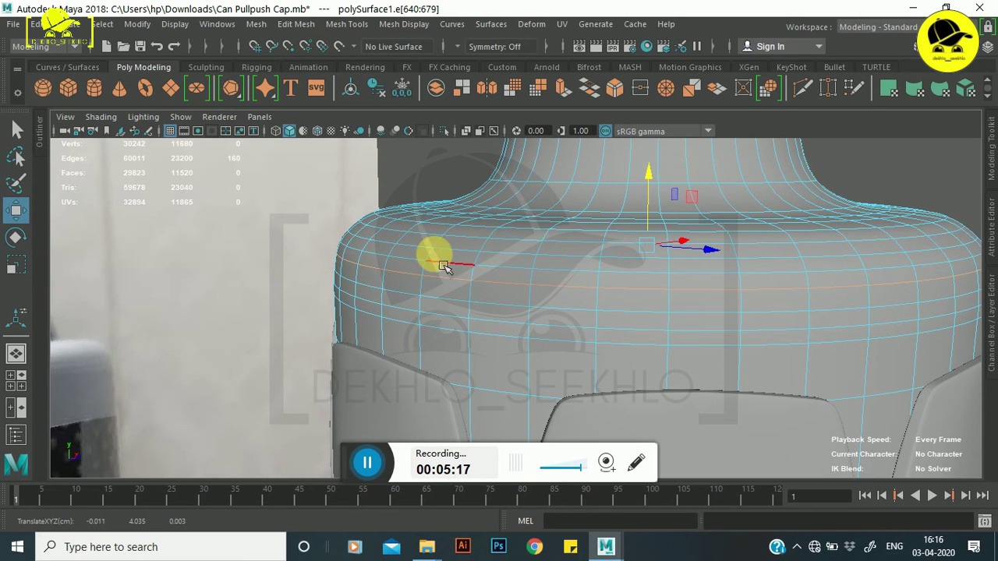
- Return the shoulder to Object Mode and orbit until the reference photo faces the camera
{"action": "scroll", "coordinate": [461, 256], "scroll_direction": "down", "scroll_amount": 5}
{"action": "right_click_drag", "start_coordinate": [478, 142], "coordinate": [551, 123]}
{"action": "mouse_move", "coordinate": [783, 211]}
{"action": "left_mouse_down", "text": "alt"}
{"action": "mouse_move", "coordinate": [647, 265]}
{"action": "mouse_move", "coordinate": [638, 279]}
{"action": "mouse_move", "coordinate": [484, 279]}
{"action": "mouse_move", "coordinate": [468, 263]}
{"action": "mouse_move", "coordinate": [673, 272]}
{"action": "mouse_move", "coordinate": [719, 300]}
{"action": "mouse_move", "coordinate": [684, 319]}
{"action": "mouse_move", "coordinate": [639, 304]}
{"action": "left_mouse_up", "text": "alt"}
{"action": "scroll", "coordinate": [640, 304], "scroll_direction": "down", "scroll_amount": 3}
{"action": "scroll", "coordinate": [632, 290], "scroll_direction": "down", "scroll_amount": 2}
{"action": "left_click_drag", "start_coordinate": [620, 246], "coordinate": [427, 259], "text": "alt"}
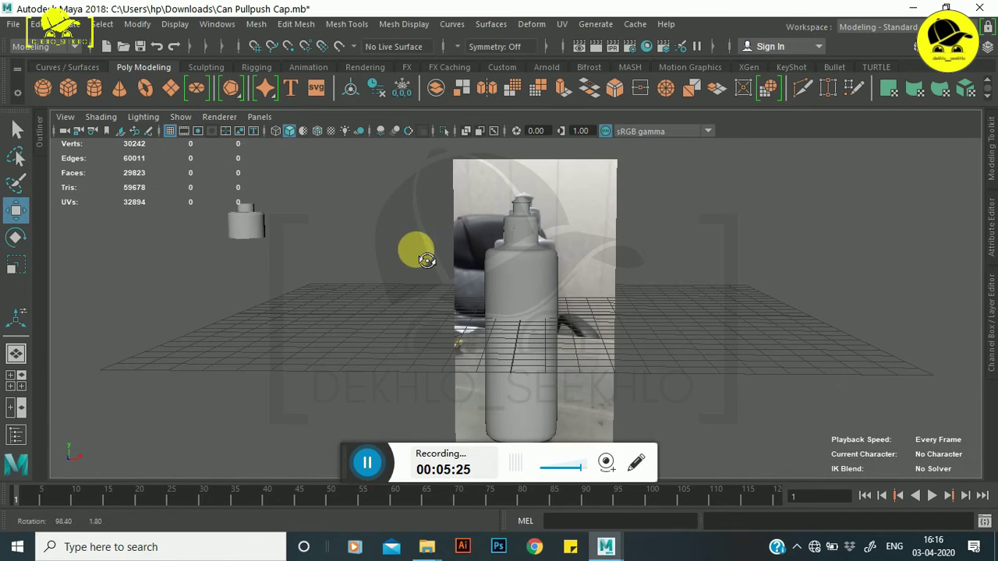
- Marquee-select the cap, clear the selection, and zoom in and out on the cap
{"action": "left_click_drag", "start_coordinate": [312, 212], "coordinate": [230, 311]}
{"action": "left_click", "coordinate": [316, 282]}
{"action": "scroll", "coordinate": [575, 244], "scroll_direction": "down", "scroll_amount": 2}
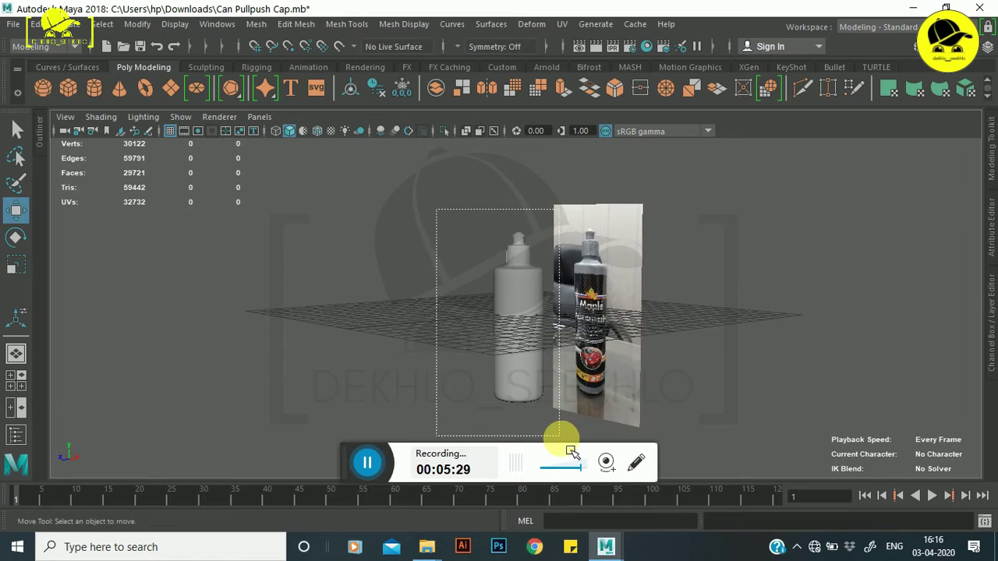
{"action": "scroll", "coordinate": [535, 279], "scroll_direction": "up", "scroll_amount": 2}
{"action": "scroll", "coordinate": [535, 289], "scroll_direction": "up", "scroll_amount": 2}
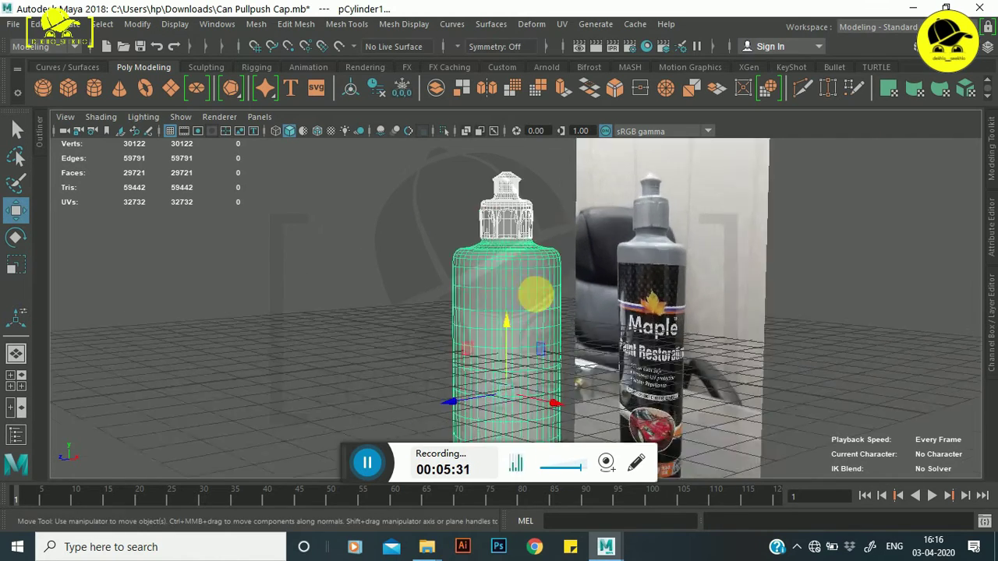
{"action": "scroll", "coordinate": [526, 289], "scroll_direction": "up", "scroll_amount": 2}
{"action": "scroll", "coordinate": [533, 319], "scroll_direction": "up", "scroll_amount": 3}
{"action": "scroll", "coordinate": [532, 319], "scroll_direction": "down", "scroll_amount": 2}
{"action": "scroll", "coordinate": [535, 302], "scroll_direction": "down", "scroll_amount": 2}
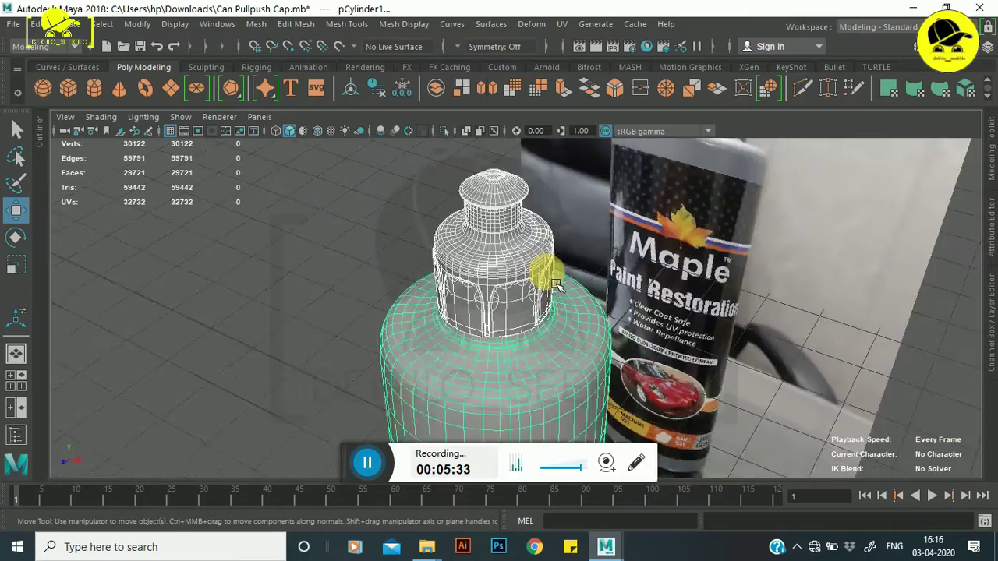
{"action": "scroll", "coordinate": [542, 272], "scroll_direction": "down", "scroll_amount": 2}
- Orbit to a low side-on view and zoom to inspect the cap against the photo
{"action": "left_click_drag", "start_coordinate": [567, 333], "coordinate": [515, 263], "text": "alt"}
{"action": "scroll", "coordinate": [507, 244], "scroll_direction": "up", "scroll_amount": 2}
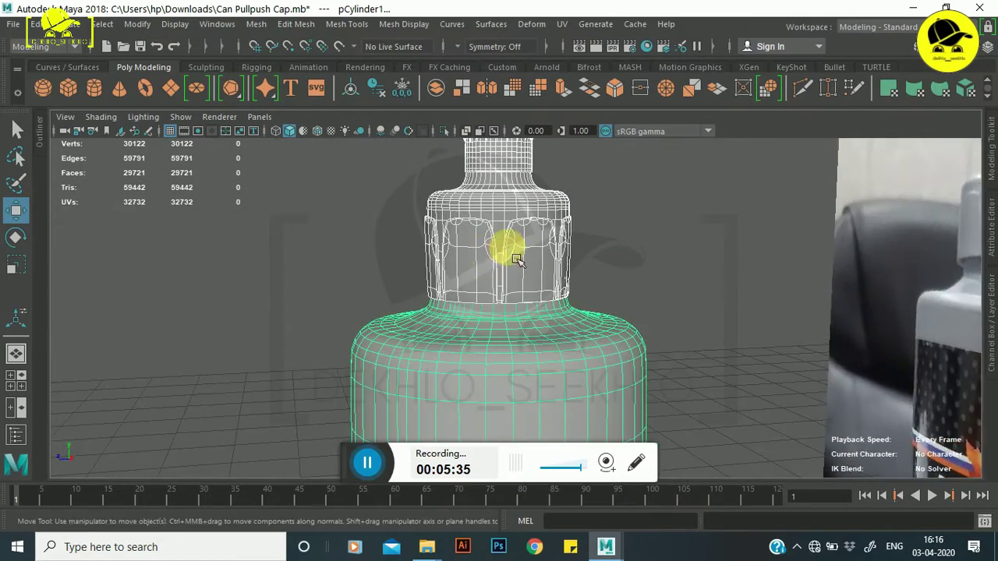
{"action": "scroll", "coordinate": [535, 312], "scroll_direction": "down", "scroll_amount": 2}
{"action": "scroll", "coordinate": [551, 294], "scroll_direction": "up", "scroll_amount": 2}
{"action": "scroll", "coordinate": [551, 294], "scroll_direction": "down", "scroll_amount": 3}
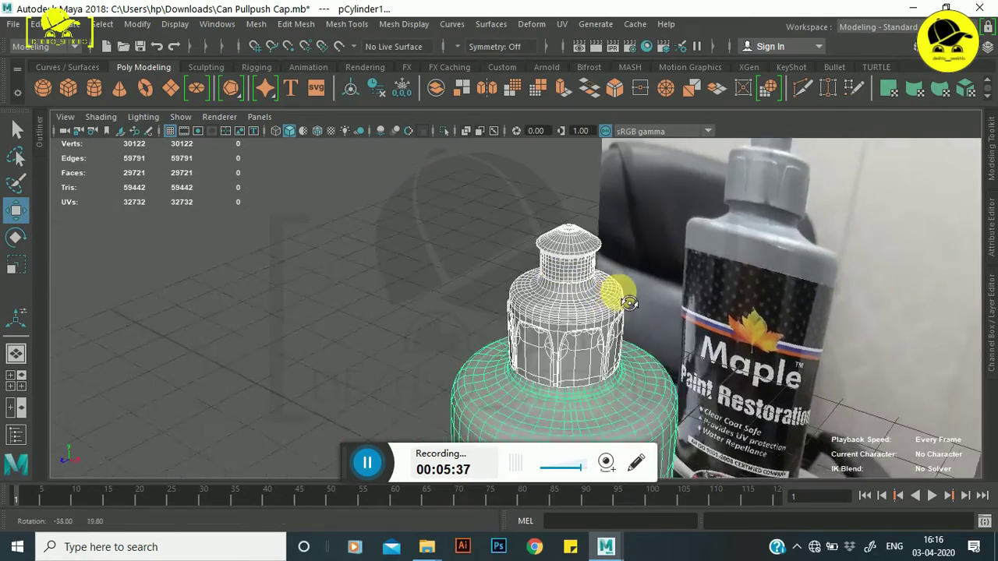
{"action": "scroll", "coordinate": [546, 290], "scroll_direction": "up", "scroll_amount": 2}
{"action": "scroll", "coordinate": [581, 278], "scroll_direction": "up", "scroll_amount": 2}
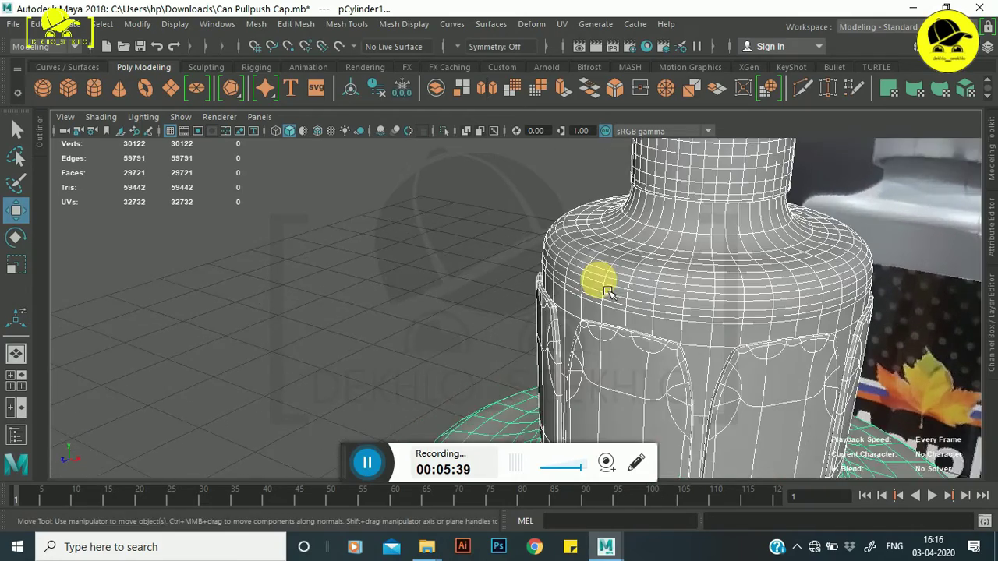
{"action": "scroll", "coordinate": [584, 276], "scroll_direction": "down", "scroll_amount": 1}
{"action": "scroll", "coordinate": [608, 288], "scroll_direction": "down", "scroll_amount": 2}
{"action": "scroll", "coordinate": [593, 297], "scroll_direction": "up", "scroll_amount": 1}
{"action": "scroll", "coordinate": [555, 295], "scroll_direction": "down", "scroll_amount": 3}
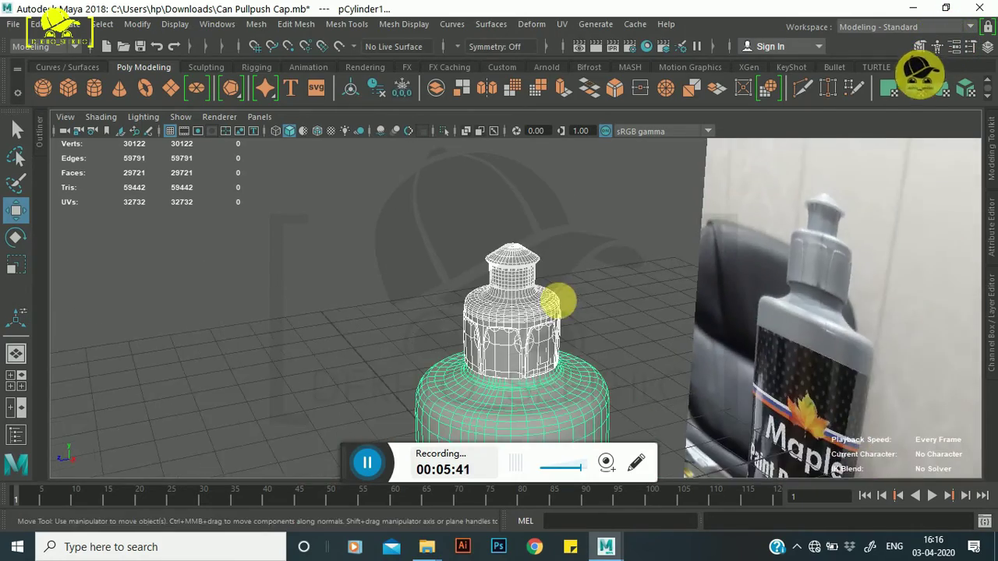
{"action": "scroll", "coordinate": [548, 302], "scroll_direction": "up", "scroll_amount": 3}
{"action": "scroll", "coordinate": [550, 285], "scroll_direction": "down", "scroll_amount": 1}
{"action": "scroll", "coordinate": [569, 289], "scroll_direction": "down", "scroll_amount": 2}
{"action": "scroll", "coordinate": [568, 303], "scroll_direction": "up", "scroll_amount": 3}
- Orbit to look down on the cap from above, zooming to check its top
{"action": "mouse_move", "coordinate": [564, 289]}
{"action": "left_mouse_down", "text": "alt"}
{"action": "mouse_move", "coordinate": [591, 323]}
{"action": "mouse_move", "coordinate": [604, 316]}
{"action": "left_mouse_up", "text": "alt"}
{"action": "scroll", "coordinate": [600, 312], "scroll_direction": "down", "scroll_amount": 4}
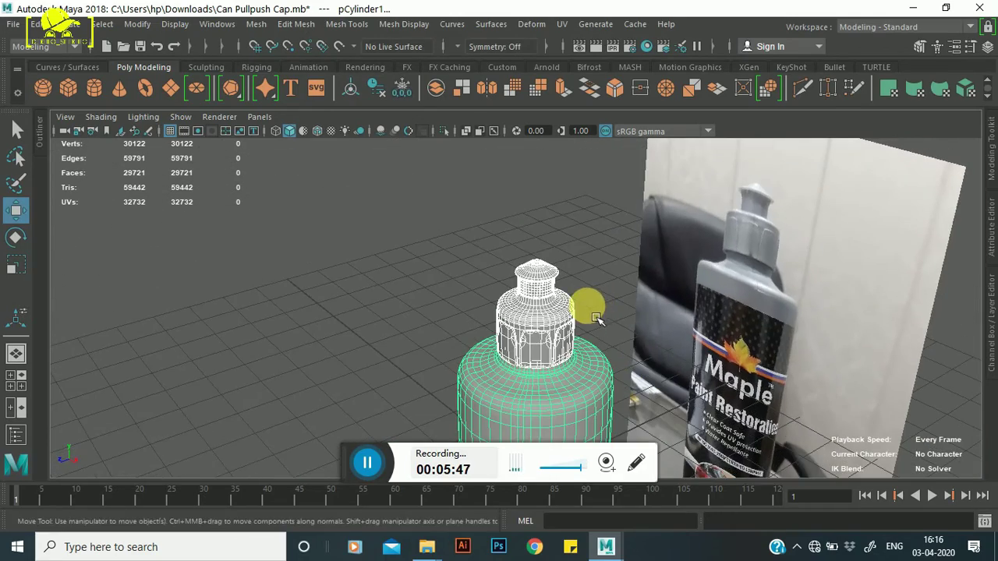
{"action": "scroll", "coordinate": [584, 281], "scroll_direction": "up", "scroll_amount": 2}
{"action": "scroll", "coordinate": [569, 245], "scroll_direction": "up", "scroll_amount": 2}
{"action": "scroll", "coordinate": [566, 273], "scroll_direction": "up", "scroll_amount": 2}
{"action": "scroll", "coordinate": [571, 298], "scroll_direction": "up", "scroll_amount": 2}
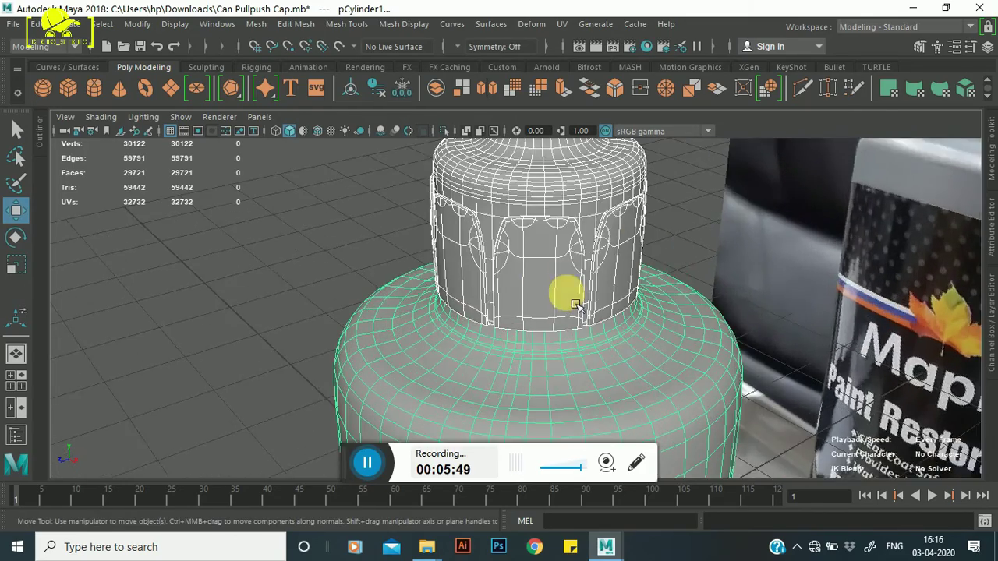
{"action": "scroll", "coordinate": [561, 273], "scroll_direction": "down", "scroll_amount": 1}
{"action": "scroll", "coordinate": [557, 252], "scroll_direction": "down", "scroll_amount": 2}
{"action": "scroll", "coordinate": [581, 297], "scroll_direction": "down", "scroll_amount": 2}
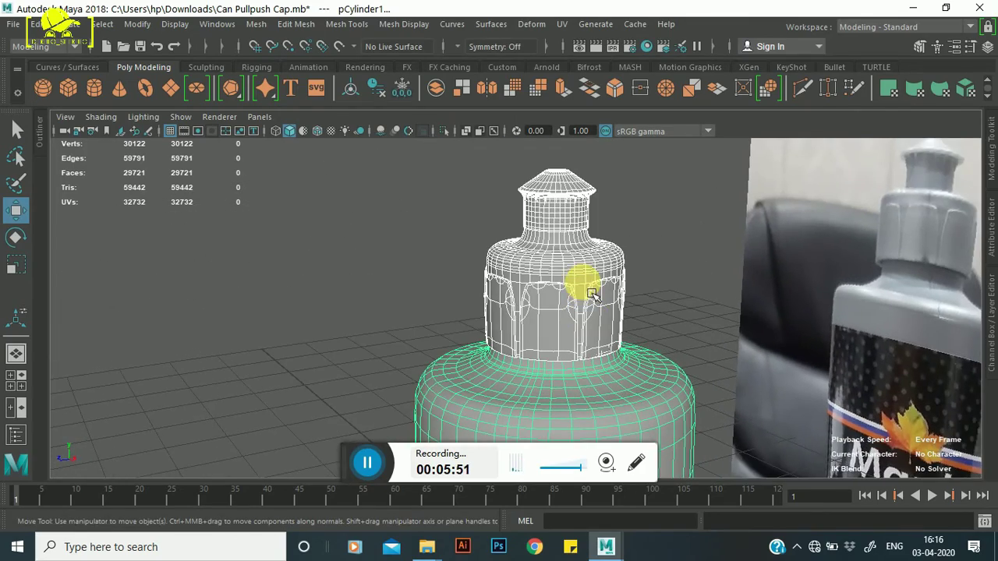
{"action": "scroll", "coordinate": [587, 287], "scroll_direction": "down", "scroll_amount": 3}
{"action": "scroll", "coordinate": [576, 266], "scroll_direction": "up", "scroll_amount": 5}
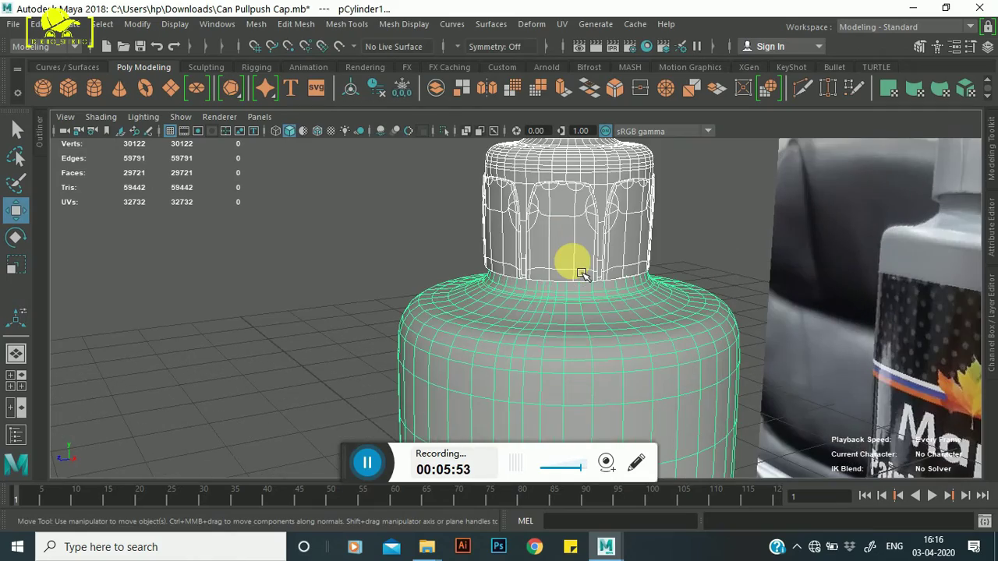
{"action": "scroll", "coordinate": [581, 269], "scroll_direction": "up", "scroll_amount": 2}
{"action": "scroll", "coordinate": [574, 246], "scroll_direction": "up", "scroll_amount": 2}
{"action": "scroll", "coordinate": [589, 234], "scroll_direction": "up", "scroll_amount": 1}
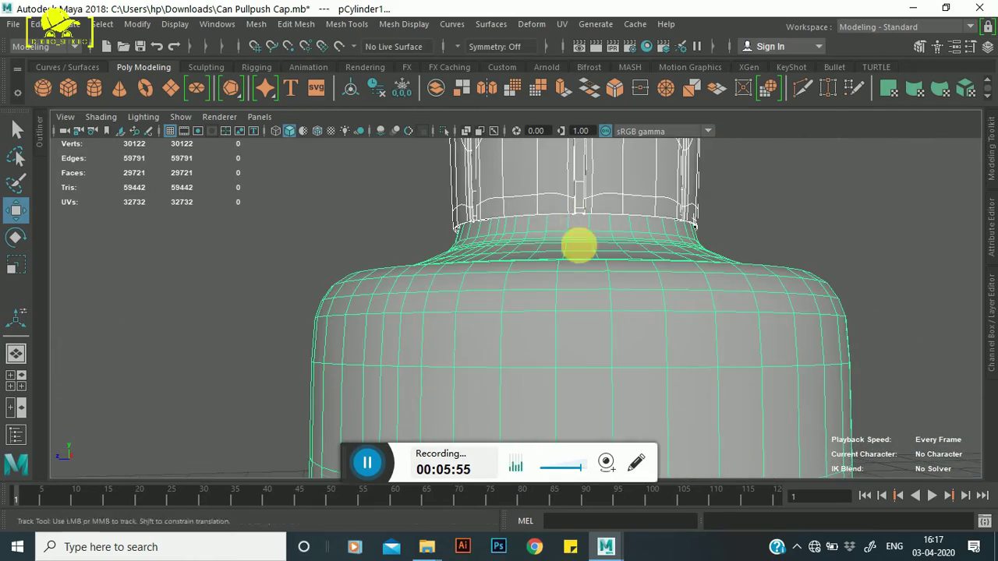
{"action": "scroll", "coordinate": [591, 284], "scroll_direction": "up", "scroll_amount": 1}
- Orbit over the bottle and photo, then down to eye level with the bottle
{"action": "mouse_move", "coordinate": [591, 288]}
{"action": "left_mouse_down", "text": "alt"}
{"action": "mouse_move", "coordinate": [584, 224]}
{"action": "mouse_move", "coordinate": [654, 294]}
{"action": "mouse_move", "coordinate": [691, 249]}
{"action": "mouse_move", "coordinate": [535, 231]}
{"action": "mouse_move", "coordinate": [584, 289]}
{"action": "left_mouse_up", "text": "alt"}
{"action": "scroll", "coordinate": [584, 234], "scroll_direction": "down", "scroll_amount": 3}
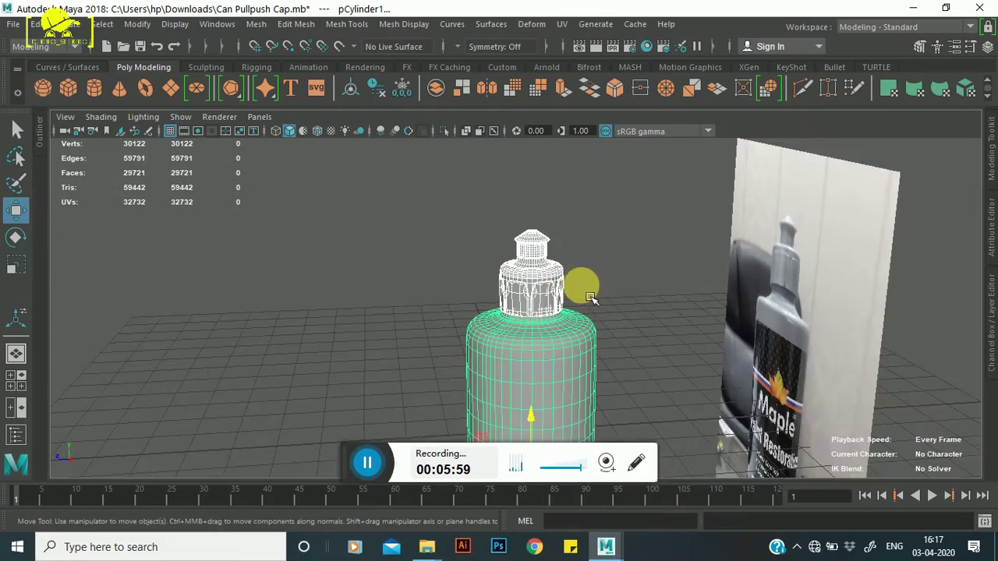
{"action": "scroll", "coordinate": [573, 268], "scroll_direction": "down", "scroll_amount": 2}
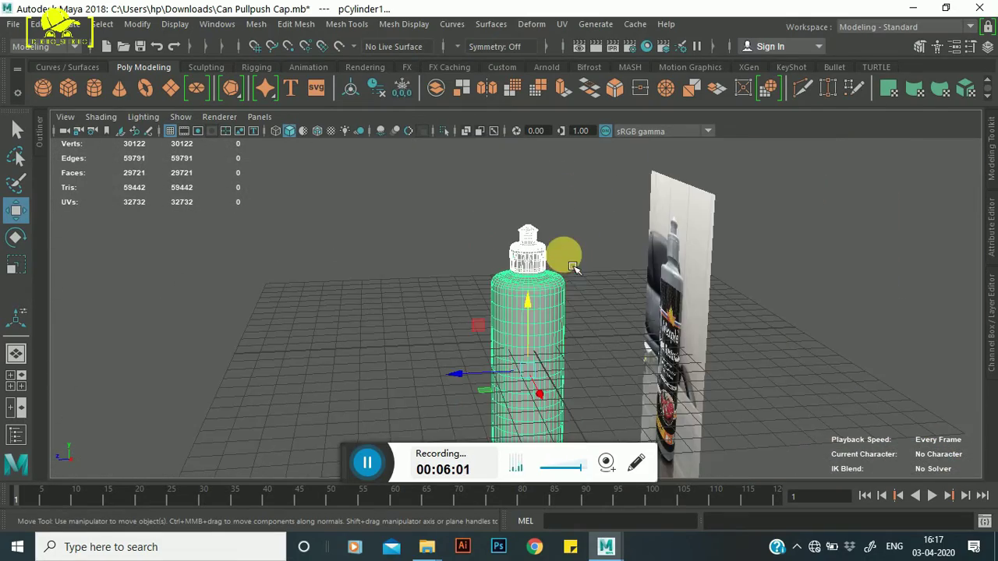
{"action": "mouse_move", "coordinate": [569, 290]}
{"action": "left_mouse_down", "text": "alt"}
{"action": "mouse_move", "coordinate": [558, 279]}
{"action": "mouse_move", "coordinate": [568, 247]}
{"action": "mouse_move", "coordinate": [559, 247]}
{"action": "mouse_move", "coordinate": [565, 267]}
{"action": "left_mouse_up", "text": "alt"}
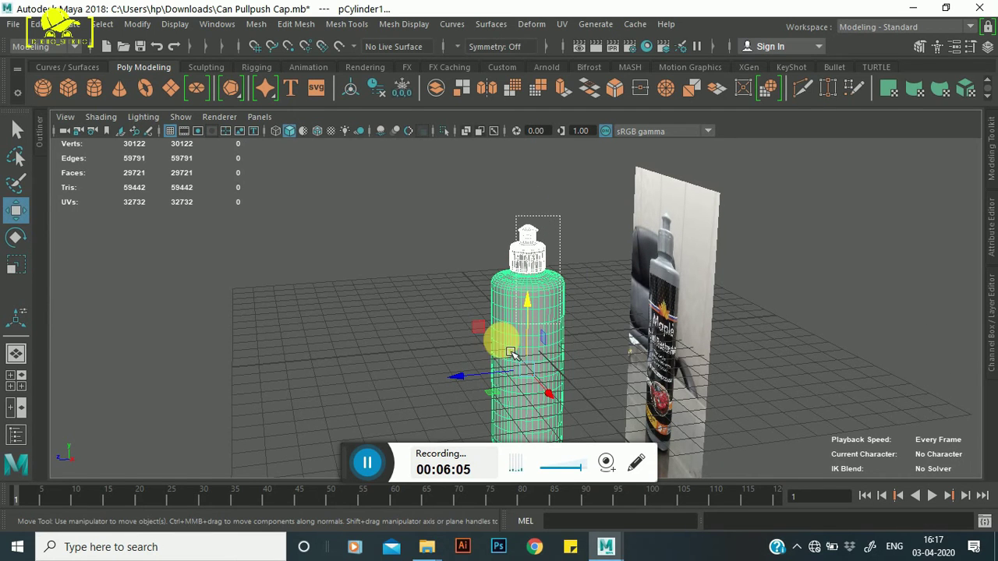
{"action": "mouse_move", "coordinate": [508, 344]}
{"action": "left_mouse_down", "text": "alt"}
{"action": "mouse_move", "coordinate": [526, 283]}
{"action": "mouse_move", "coordinate": [596, 294]}
{"action": "mouse_move", "coordinate": [546, 257]}
{"action": "mouse_move", "coordinate": [546, 265]}
{"action": "left_mouse_up", "text": "alt"}
- Raise the bottle body slightly along Y, then orbit and zoom to check it against the photo
{"action": "scroll", "coordinate": [597, 294], "scroll_direction": "up", "scroll_amount": 3}
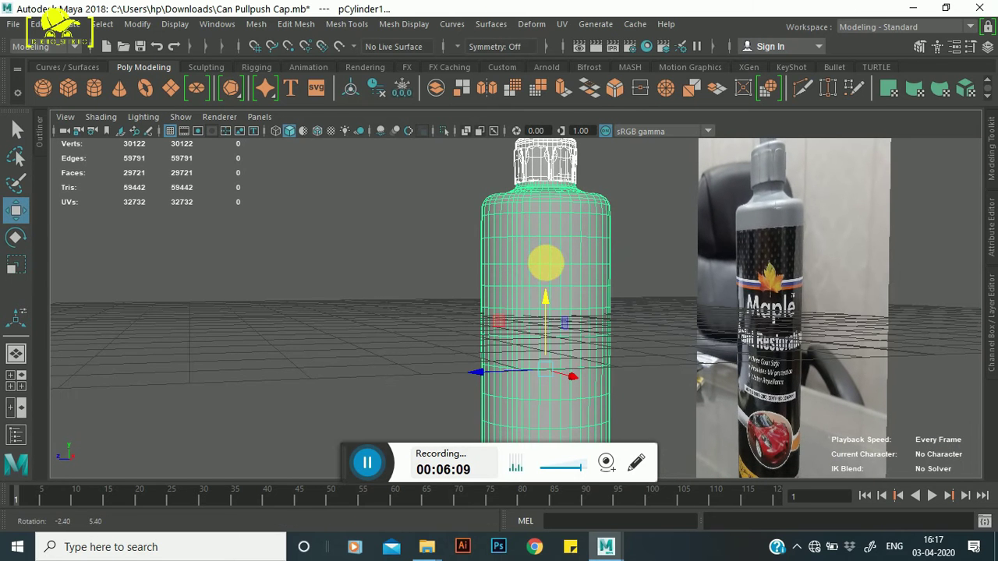
{"action": "left_click_drag", "start_coordinate": [562, 310], "coordinate": [570, 259]}
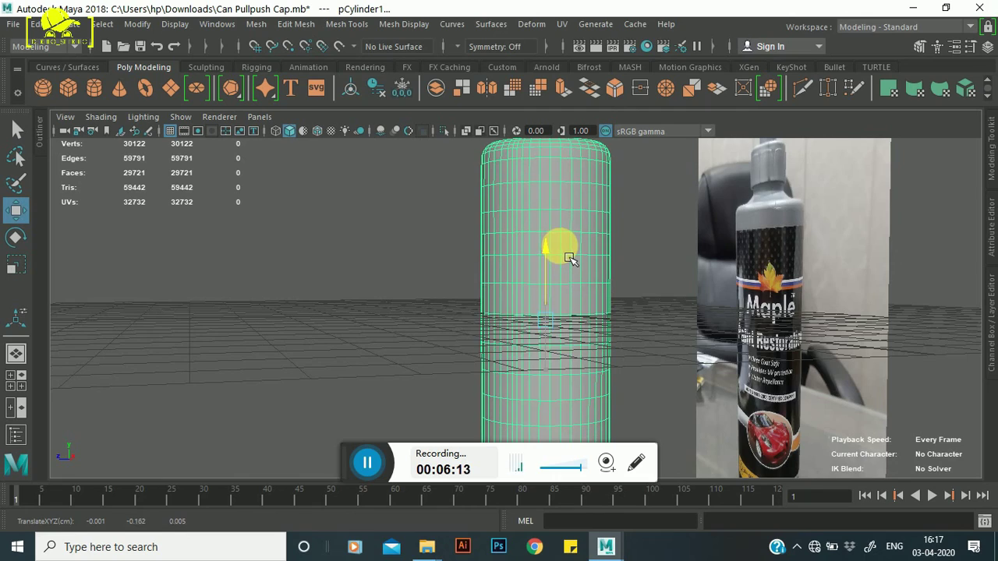
{"action": "mouse_move", "coordinate": [598, 313]}
{"action": "left_mouse_down", "text": "alt"}
{"action": "mouse_move", "coordinate": [647, 289]}
{"action": "mouse_move", "coordinate": [577, 310]}
{"action": "left_mouse_up", "text": "alt"}
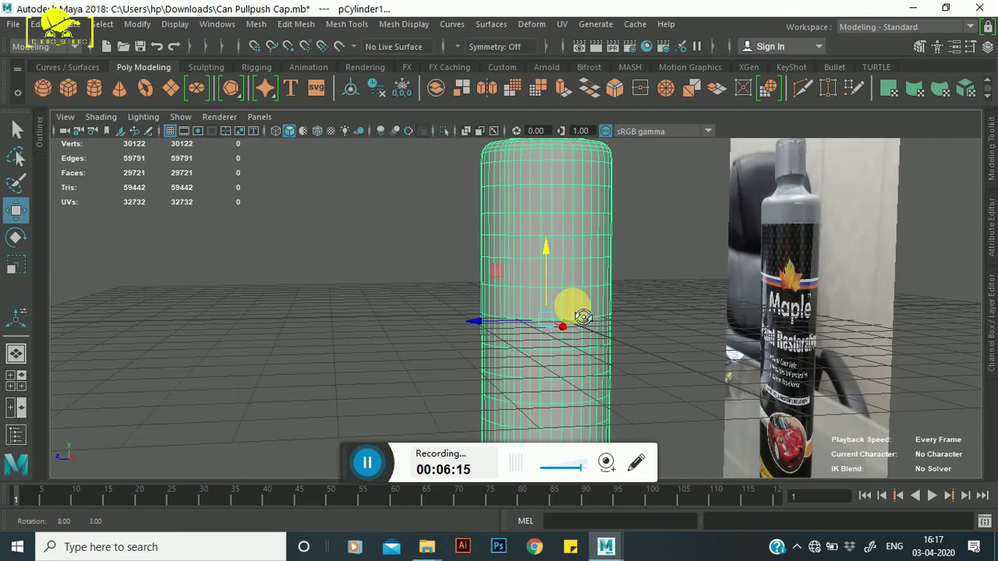
{"action": "scroll", "coordinate": [569, 289], "scroll_direction": "up", "scroll_amount": 2}
{"action": "scroll", "coordinate": [554, 269], "scroll_direction": "up", "scroll_amount": 2}
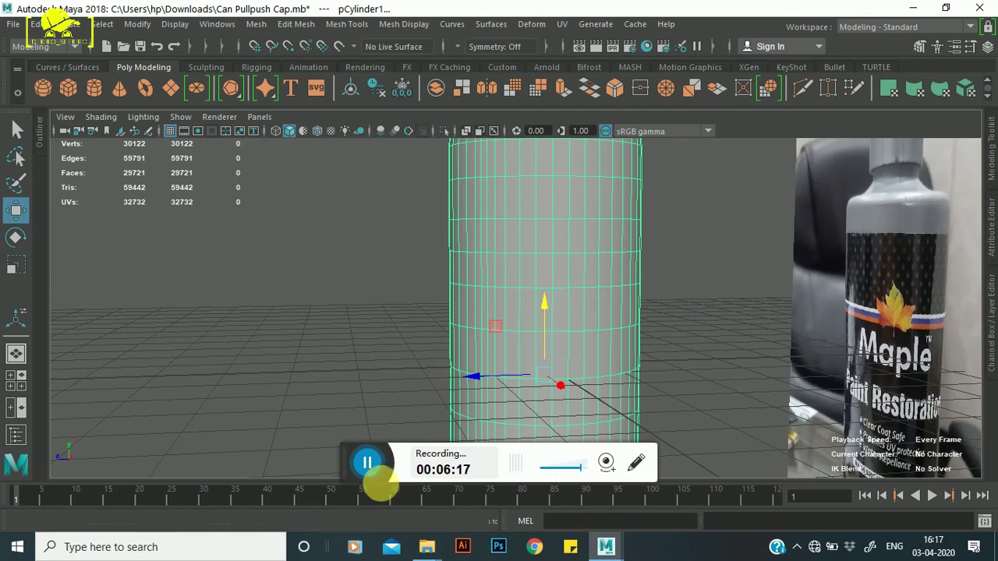